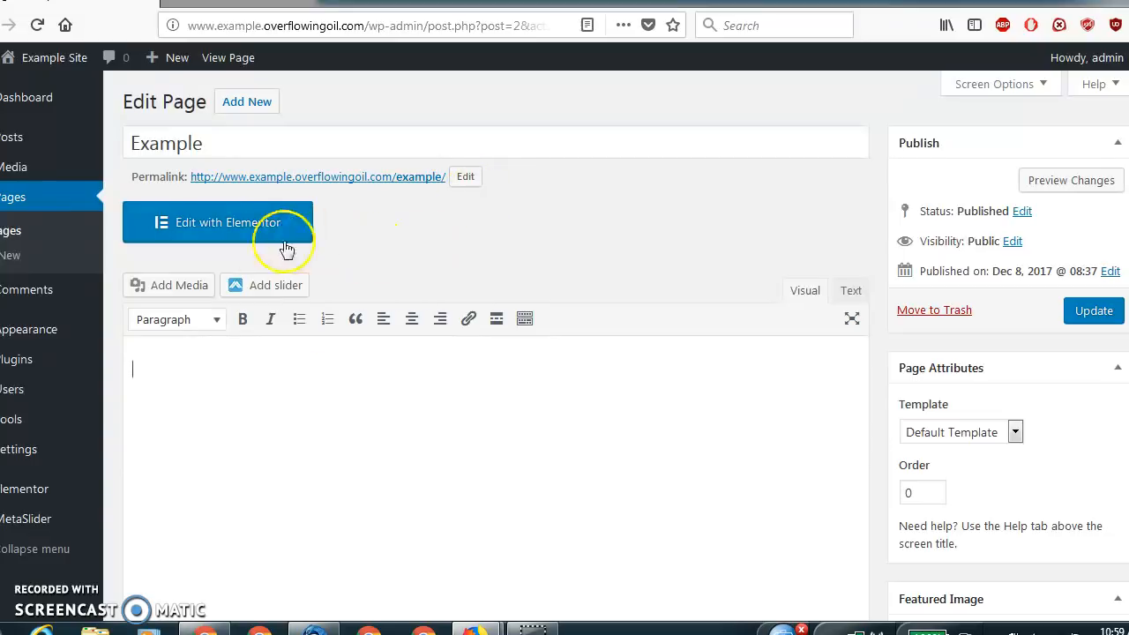
# Open the Example page for editing with Elementor and check its library of predesigned templates.
pyautogui.click(213, 231)
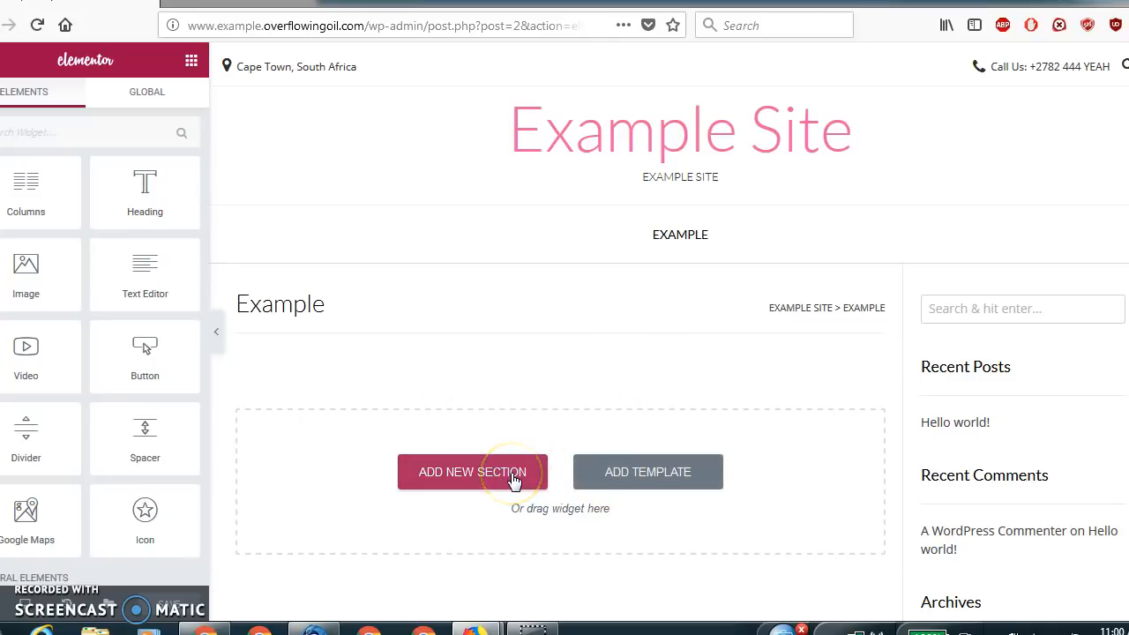
pyautogui.click(641, 477)
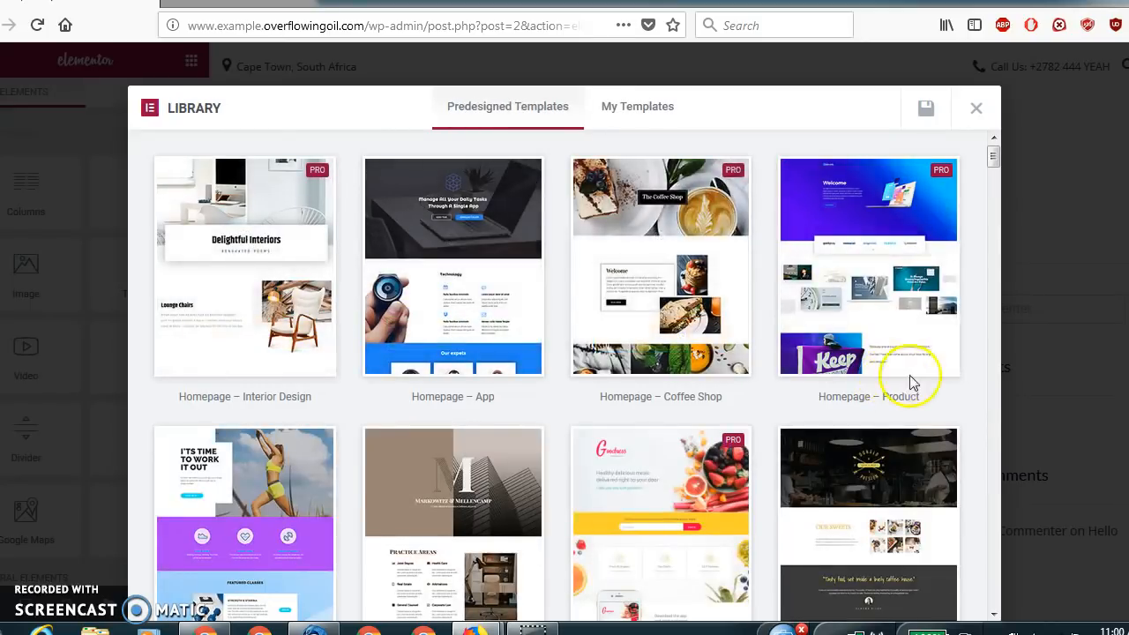
pyautogui.click(977, 108)
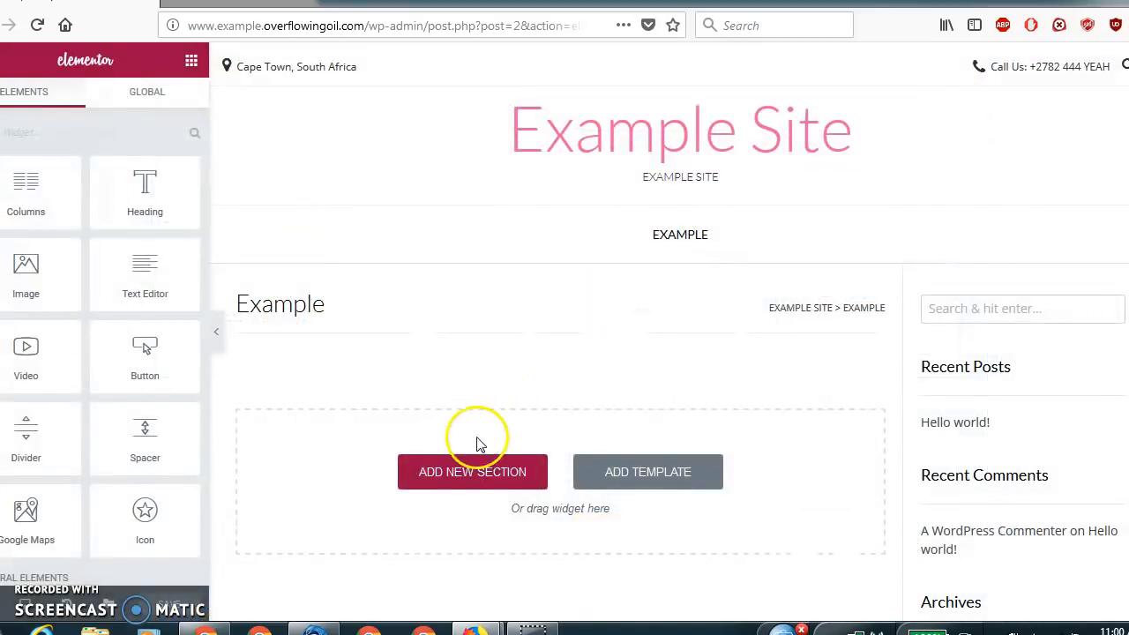
# Add a new single-column section to the page and place a Heading widget in it.
pyautogui.click(441, 477)
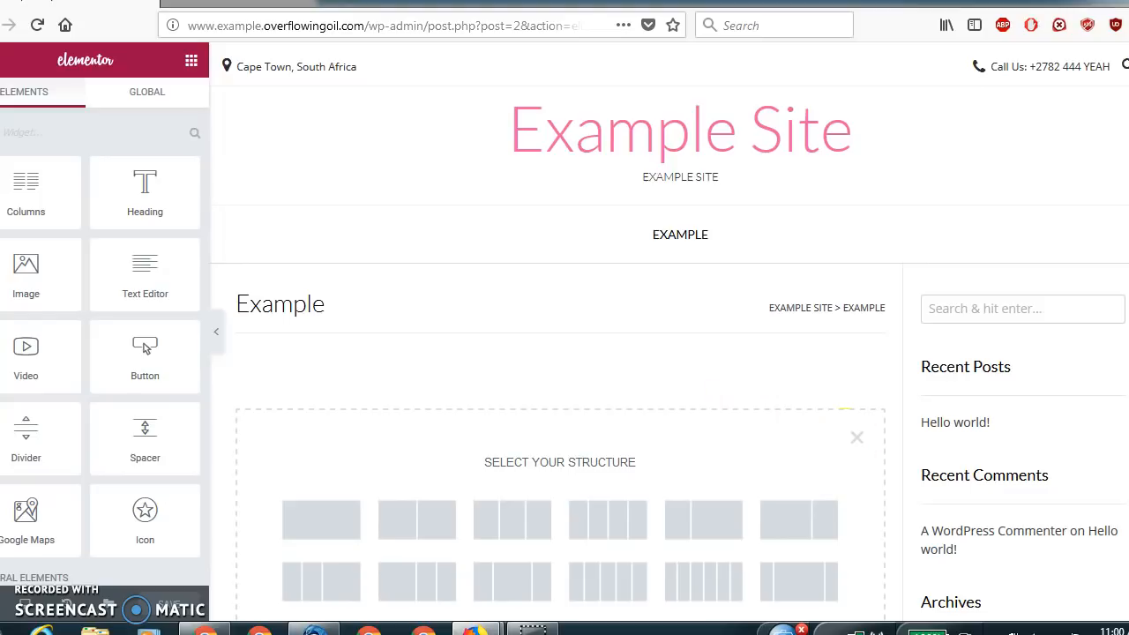
pyautogui.scroll(-3, 737, 450)
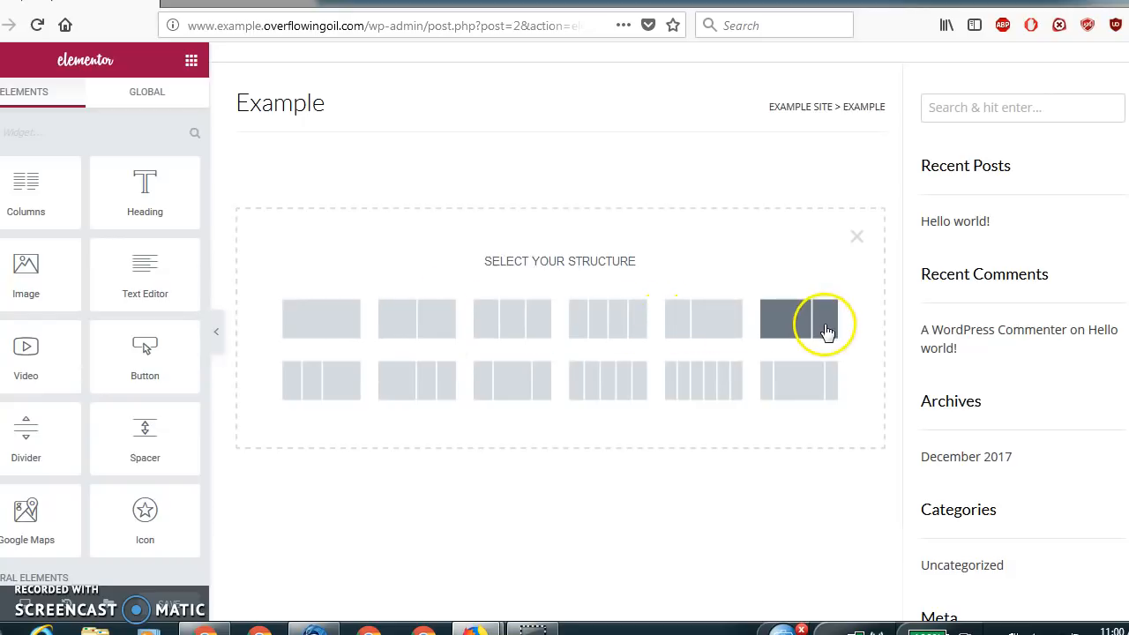
pyautogui.click(336, 328)
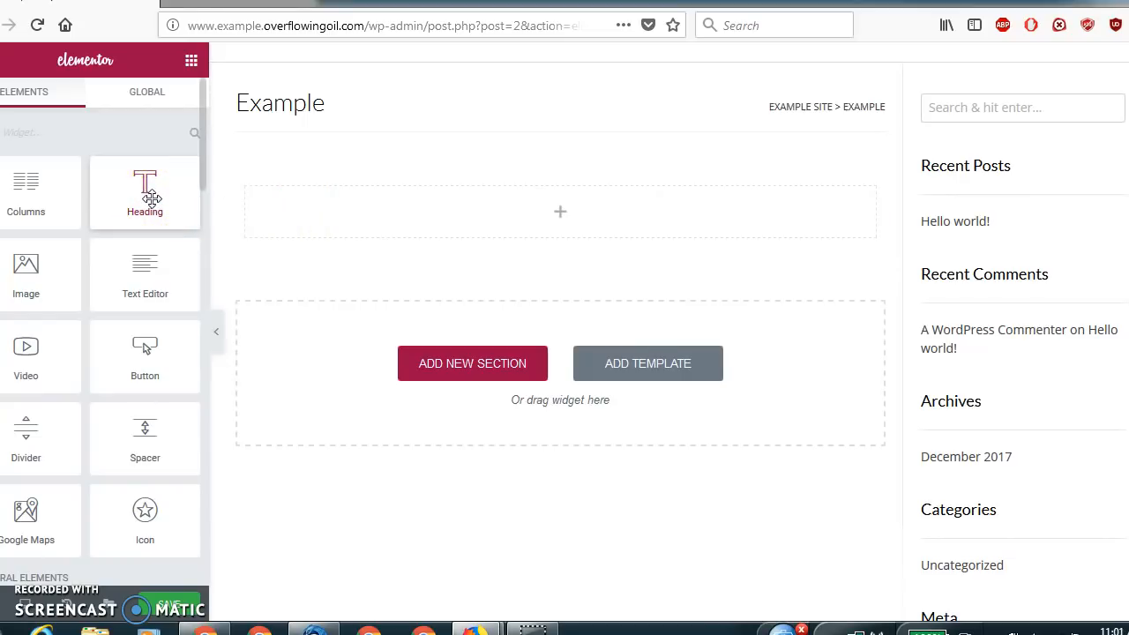
pyautogui.moveTo(152, 200); pyautogui.dragTo(335, 224)
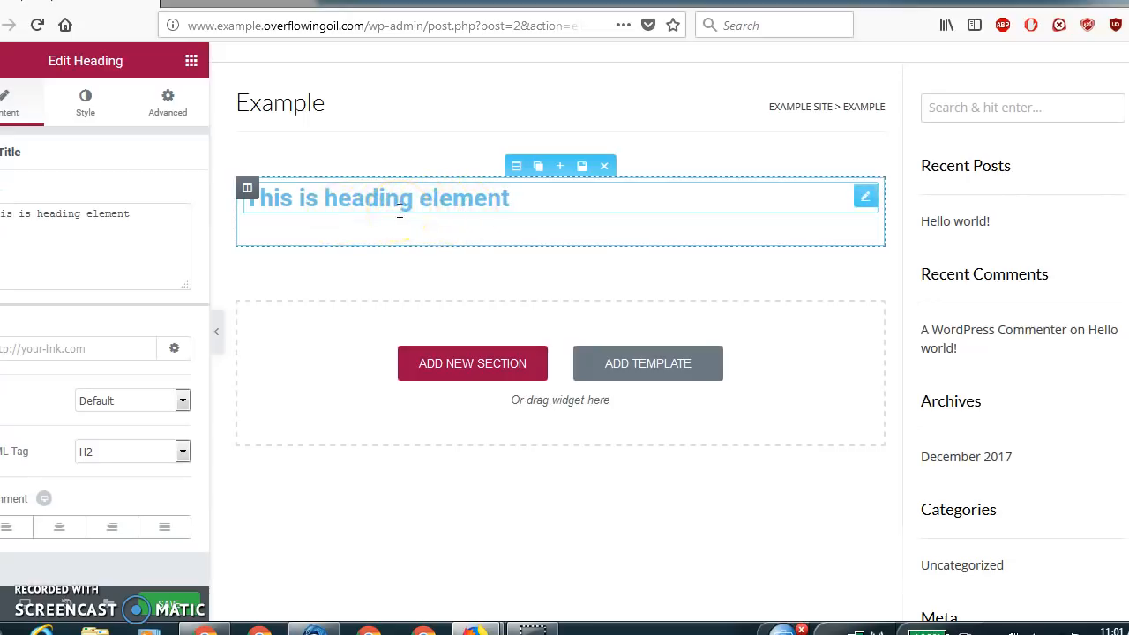
# Replace the heading widget's title text with "Testimonies".
pyautogui.hotkey('ctrl', '-')
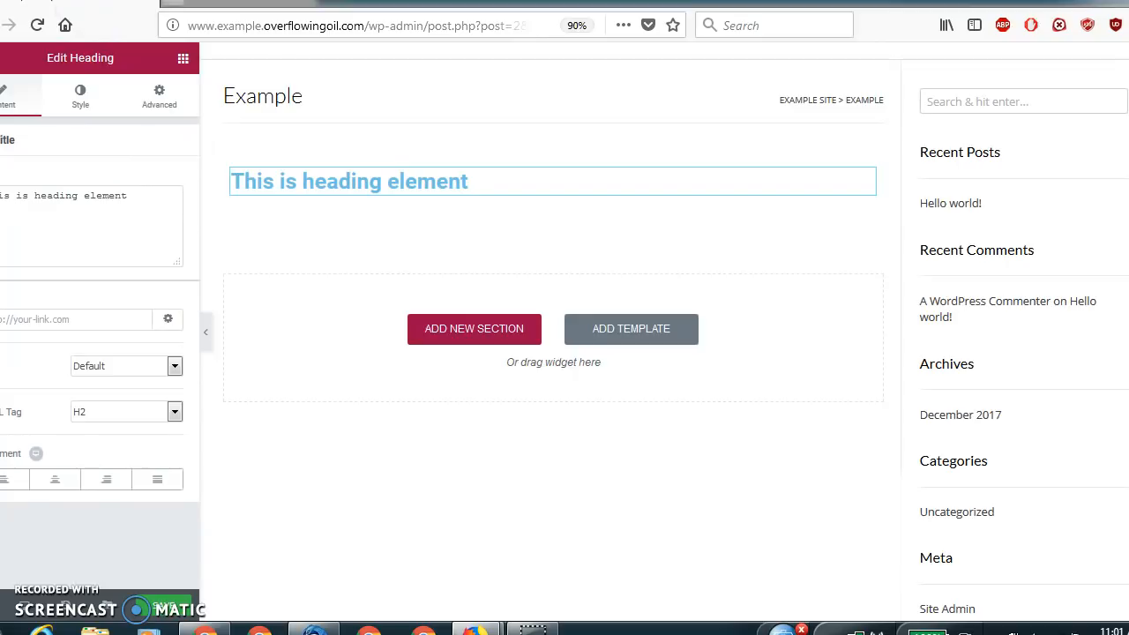
pyautogui.hotkey('ctrl', 't')
pyautogui.hotkey('ctrl', 'w')
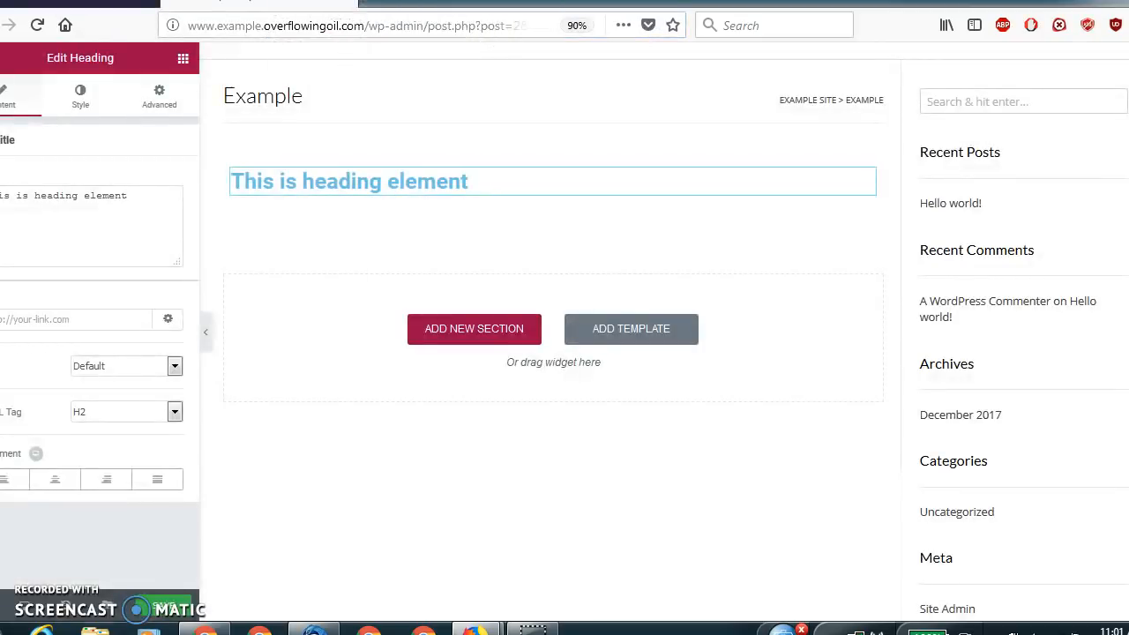
pyautogui.click(156, 191)
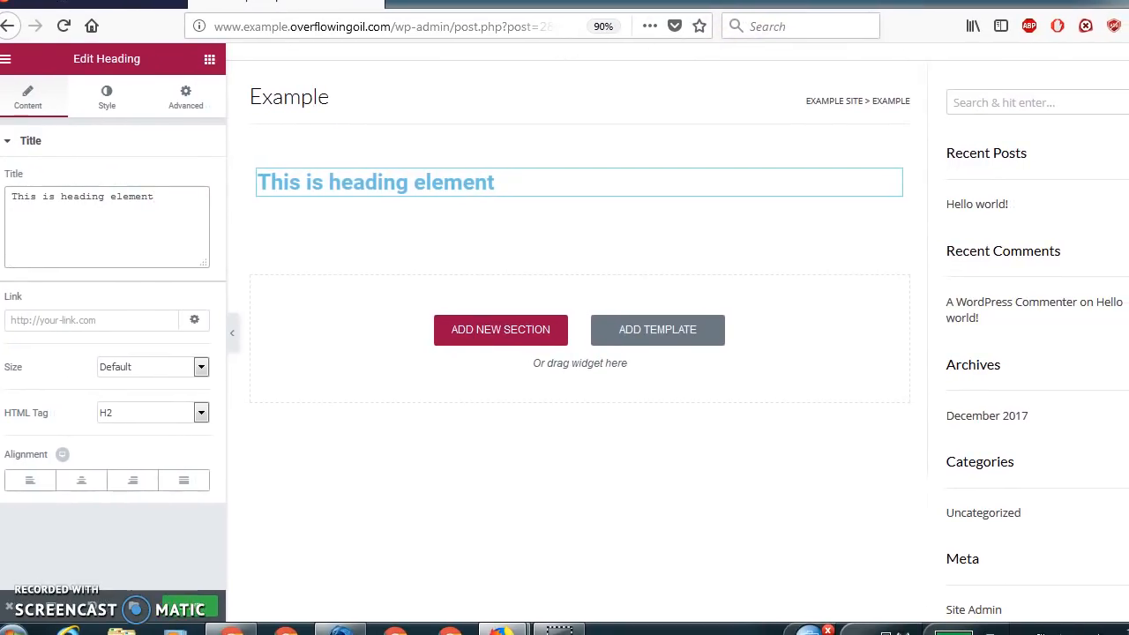
pyautogui.moveTo(181, 194); pyautogui.dragTo(16, 196)
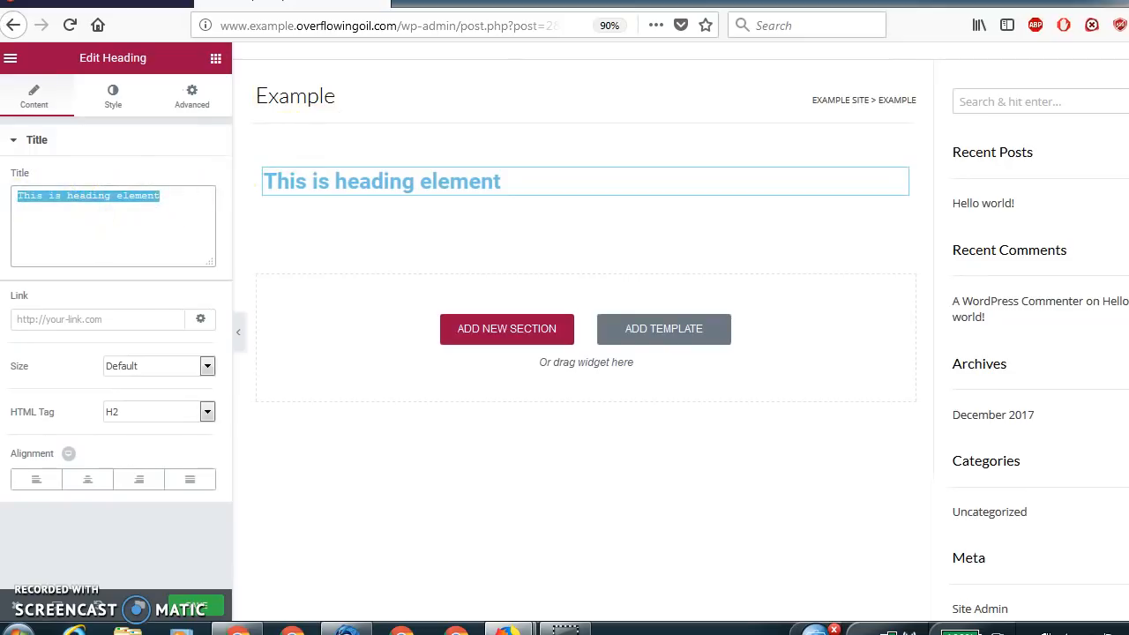
pyautogui.write('Testmino')
pyautogui.press('BackSpace')
pyautogui.press('BackSpace')
pyautogui.write('imonies ')
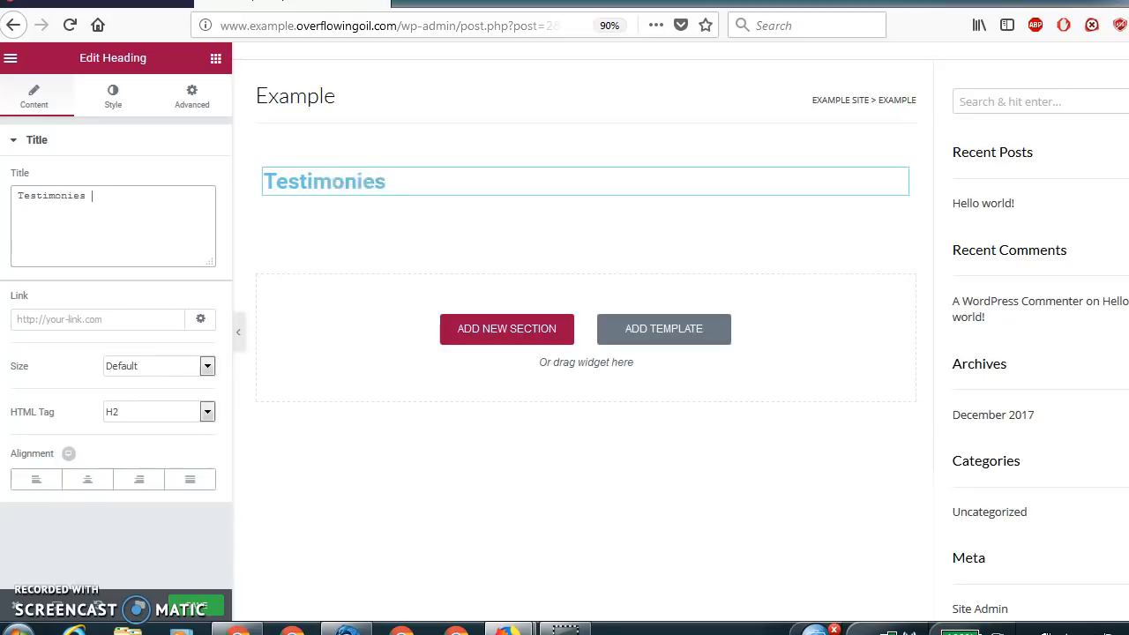
pyautogui.write('For Our Site')
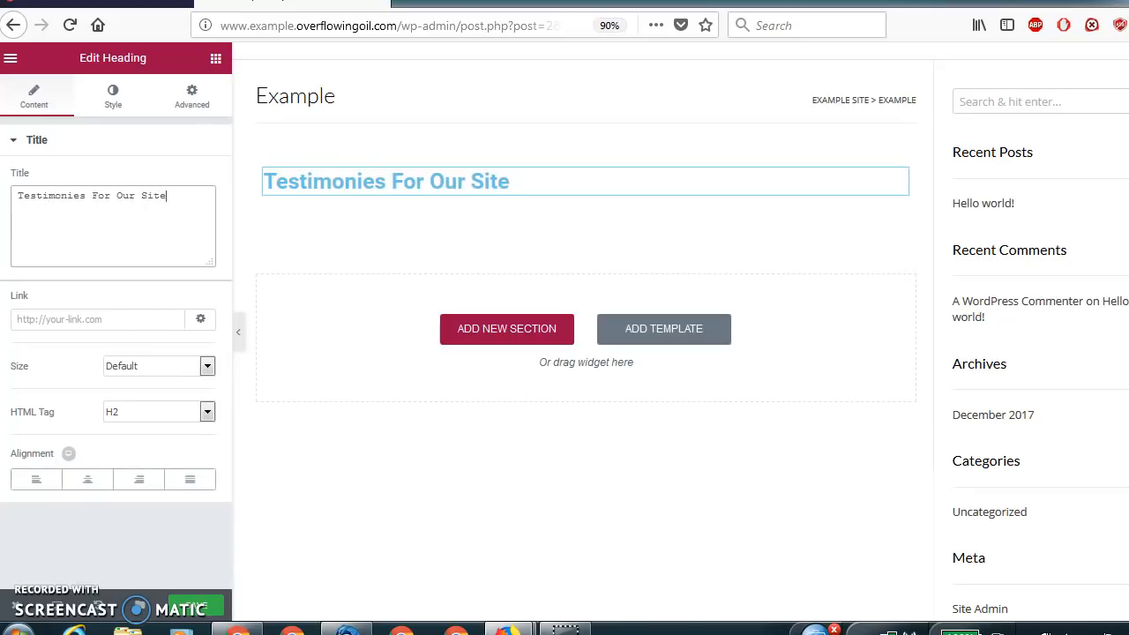
pyautogui.press('BackSpace')
pyautogui.press('BackSpace')
pyautogui.press('BackSpace')
pyautogui.press('BackSpace')
pyautogui.press('BackSpace')
pyautogui.press('BackSpace')
pyautogui.press('BackSpace')
pyautogui.press('BackSpace')
pyautogui.press('BackSpace')
pyautogui.press('BackSpace')
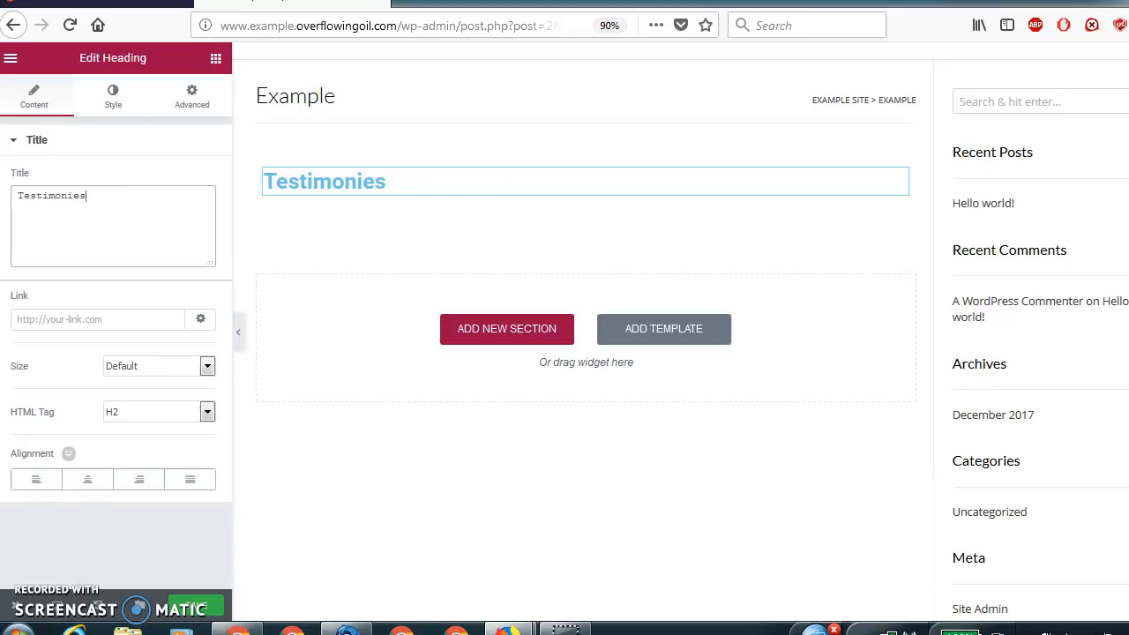
# Review the heading's link, size and HTML tag options, keeping size Default and tag H2.
pyautogui.click(100, 326)
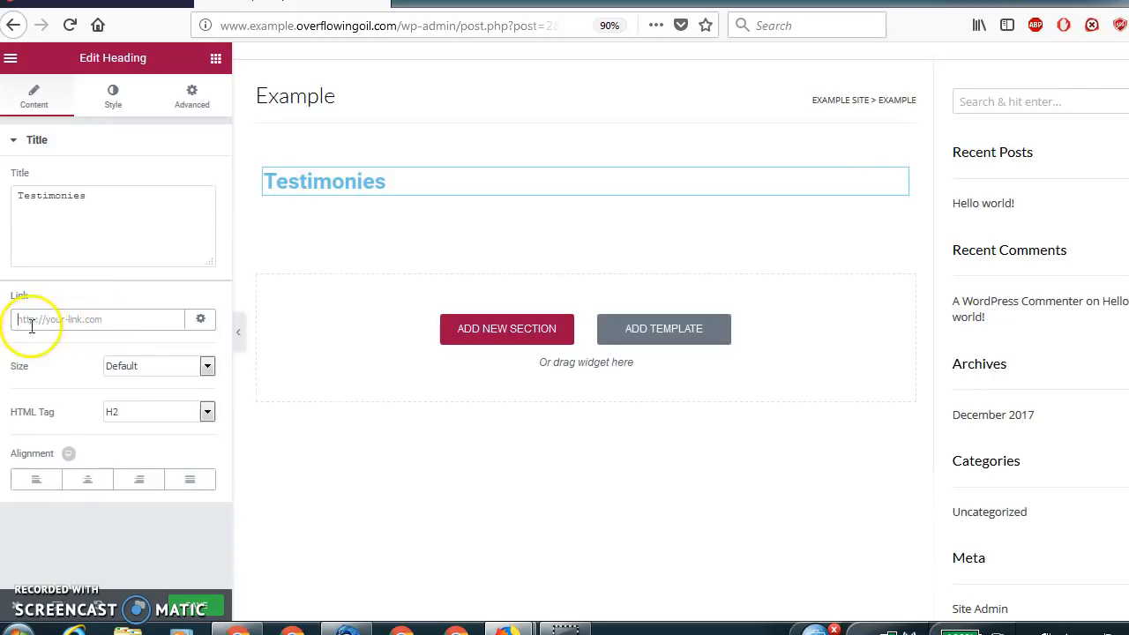
pyautogui.click(206, 368)
pyautogui.click(192, 388)
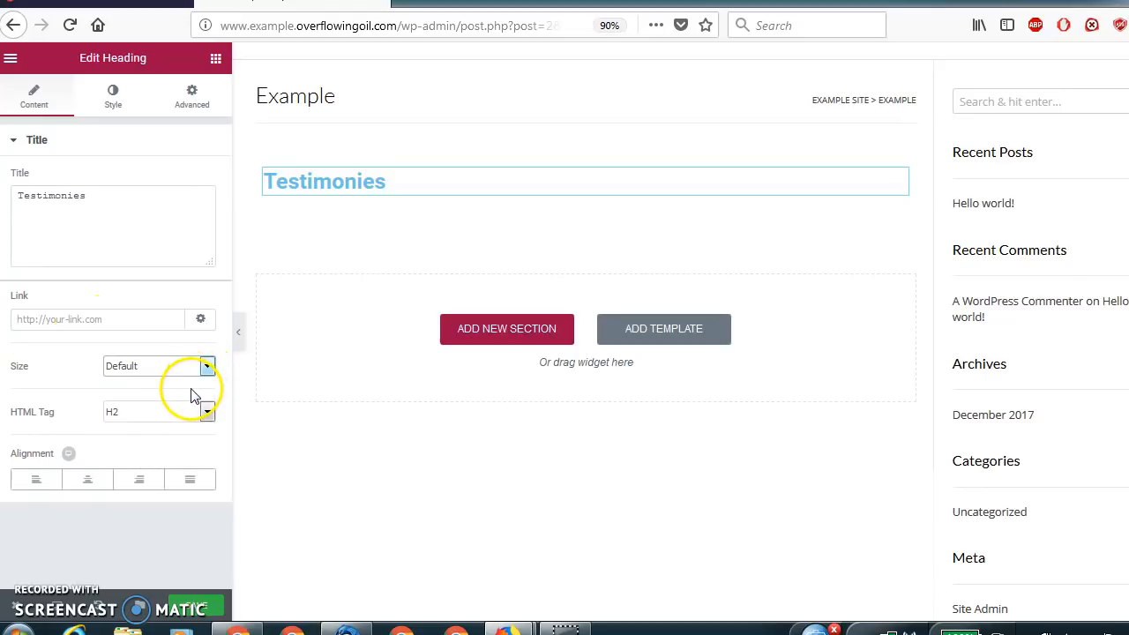
pyautogui.click(208, 413)
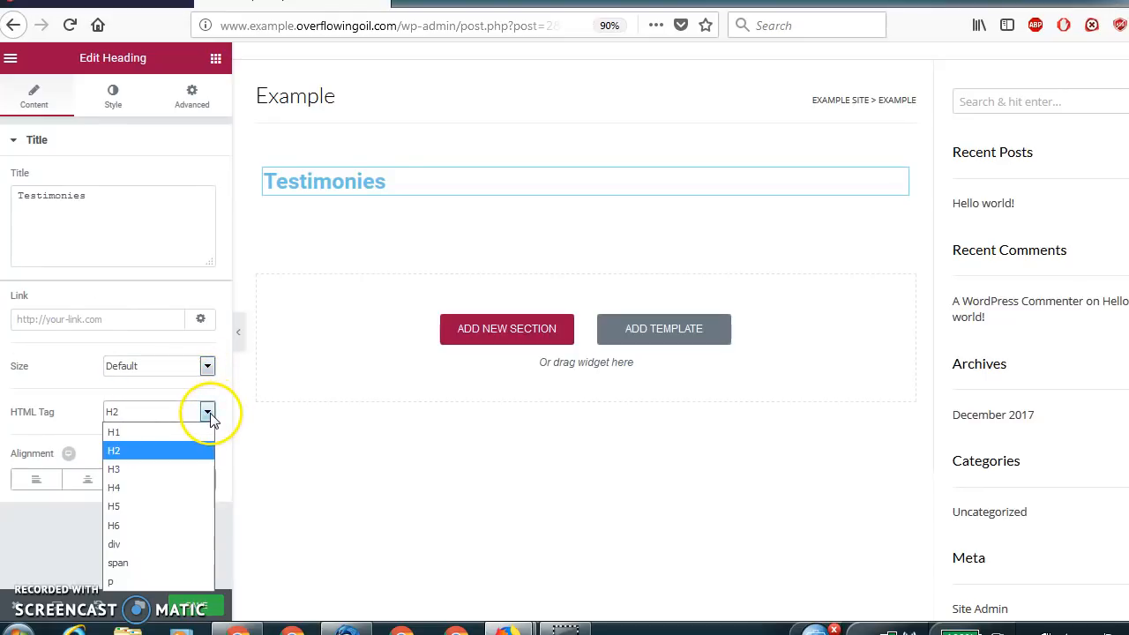
pyautogui.click(178, 448)
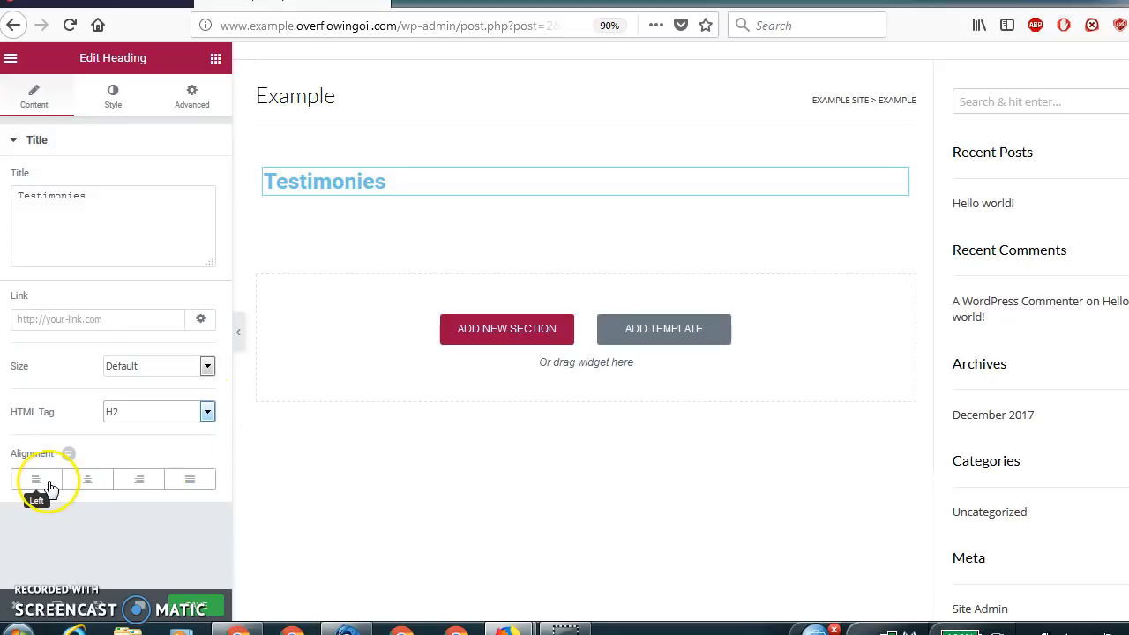
# Try the center, right and justified alignments on the heading, settle on left, and save the page.
pyautogui.click(89, 487)
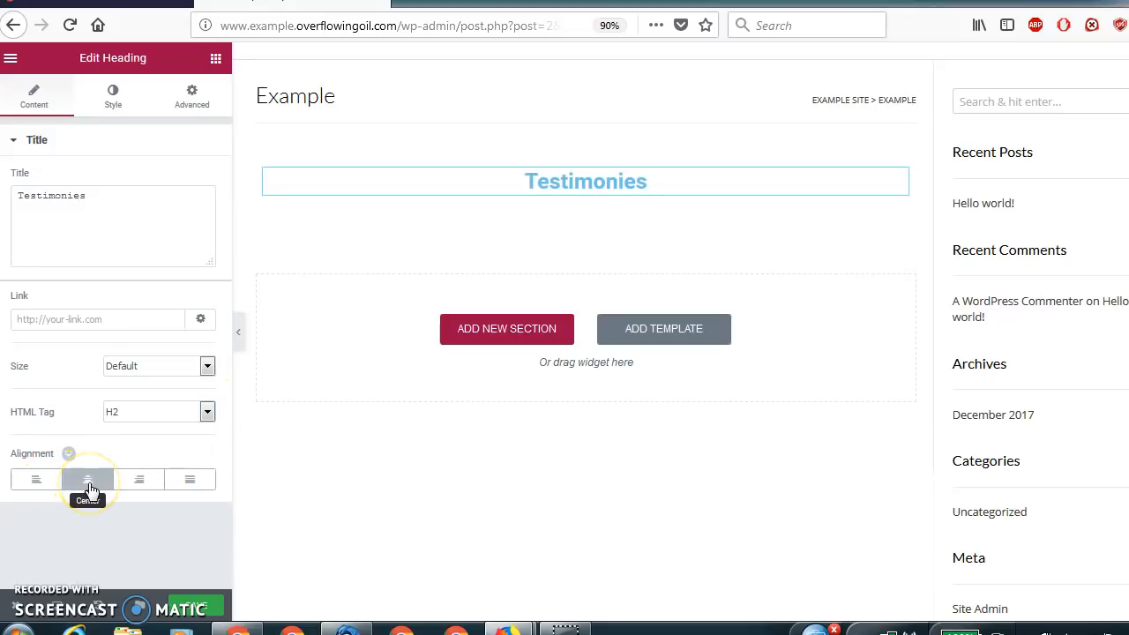
pyautogui.click(139, 486)
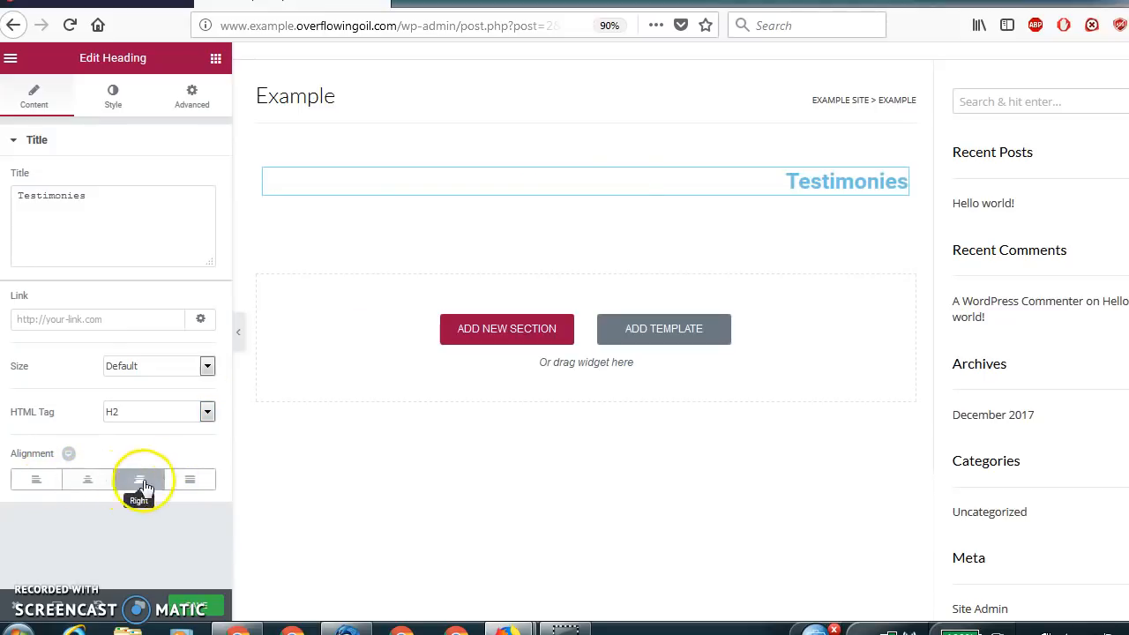
pyautogui.click(189, 482)
pyautogui.click(41, 482)
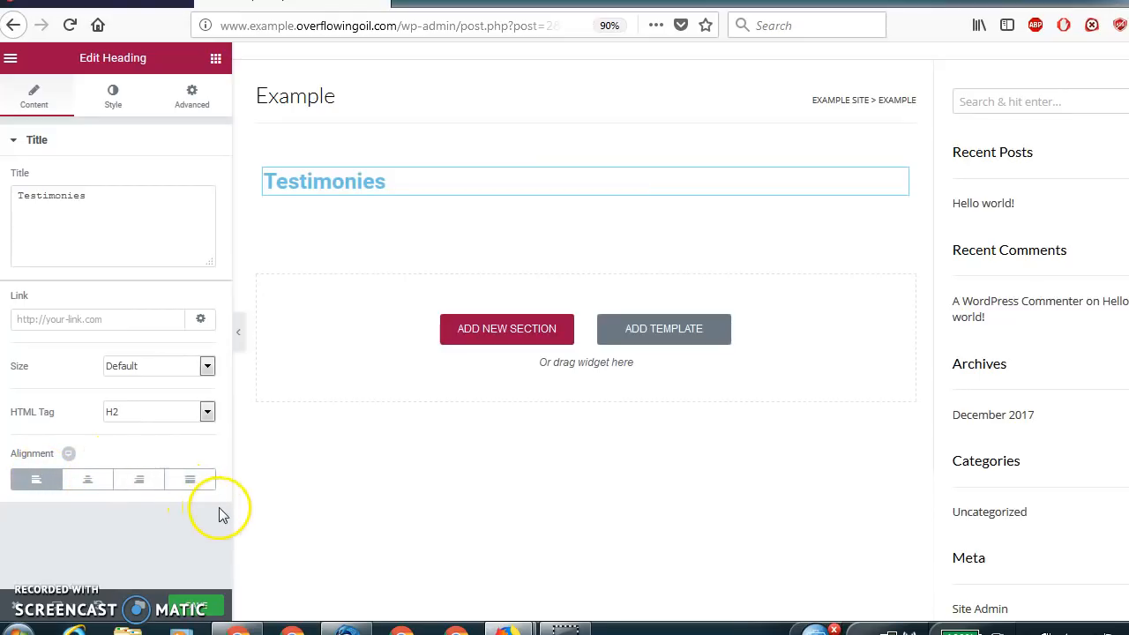
pyautogui.click(210, 608)
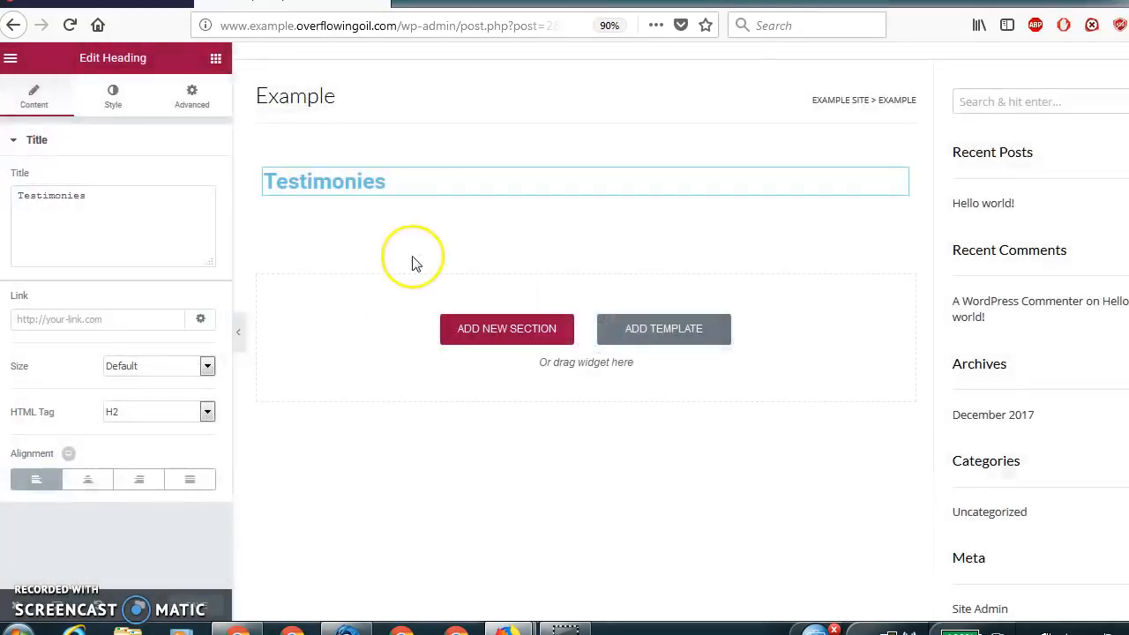
# Add a section with two equal columns below the heading and place an Image widget in its left column.
pyautogui.hotkey('ctrl', '0')
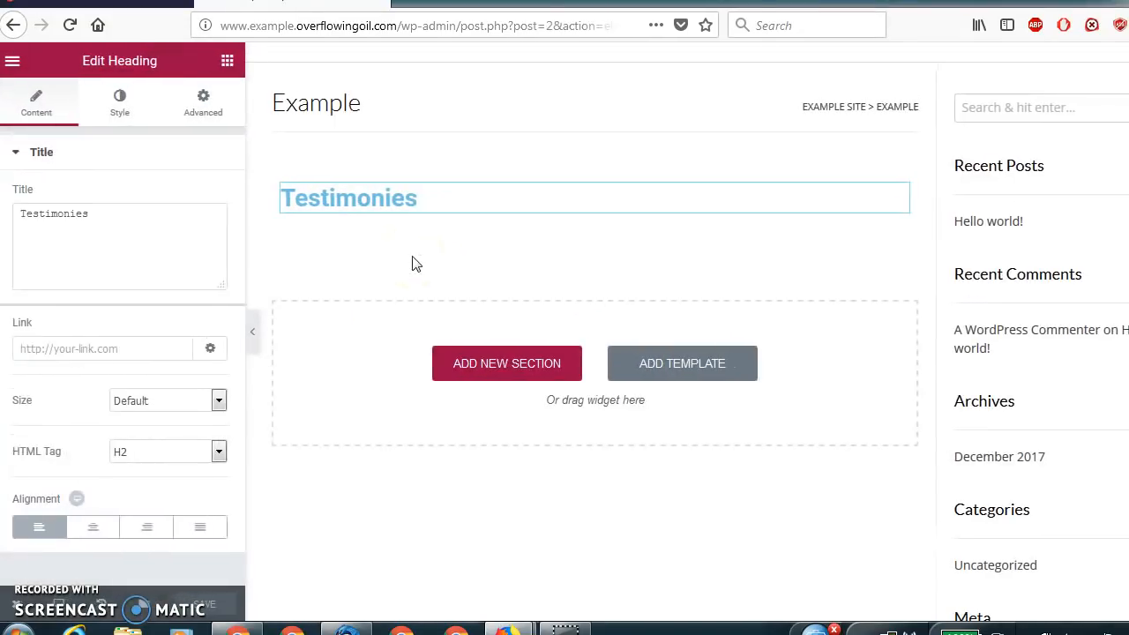
pyautogui.click(522, 373)
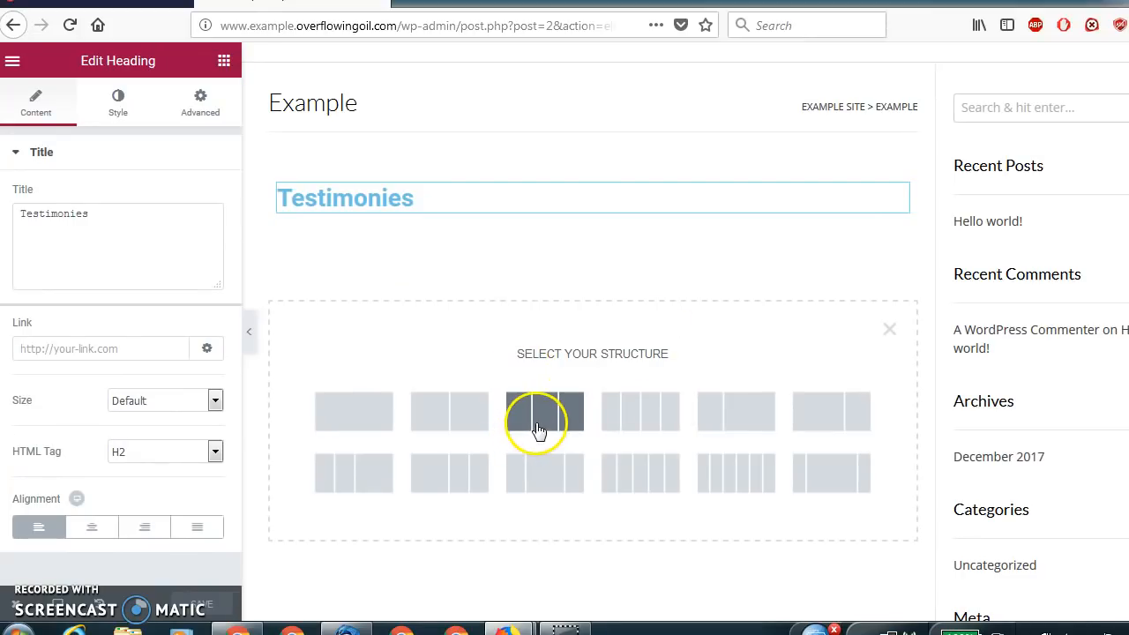
pyautogui.click(476, 415)
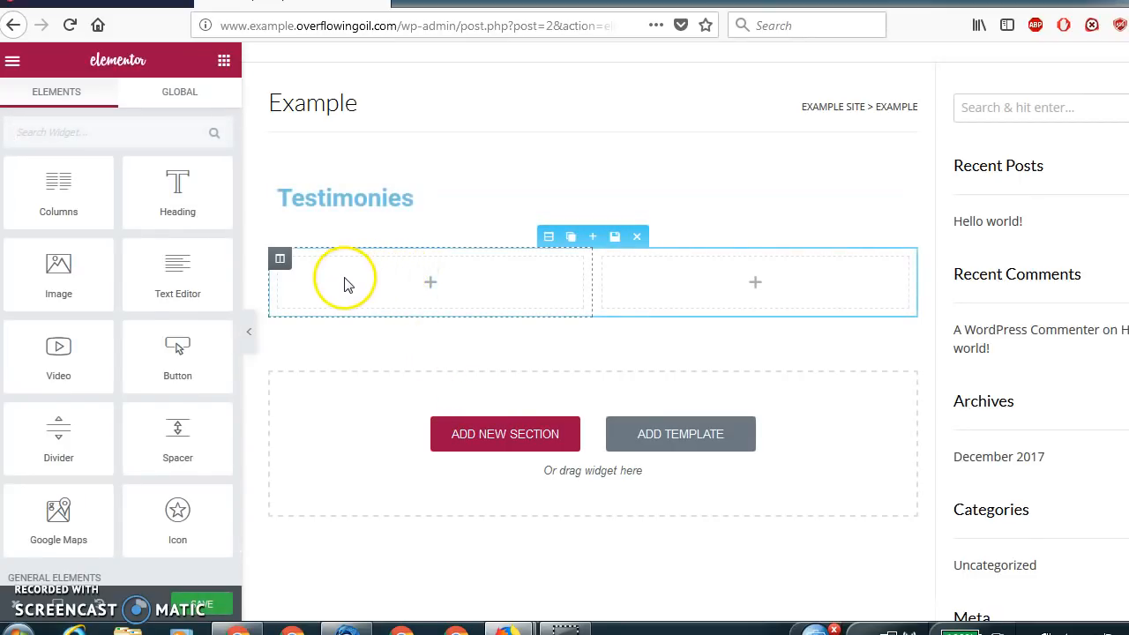
pyautogui.moveTo(68, 277); pyautogui.dragTo(363, 303)
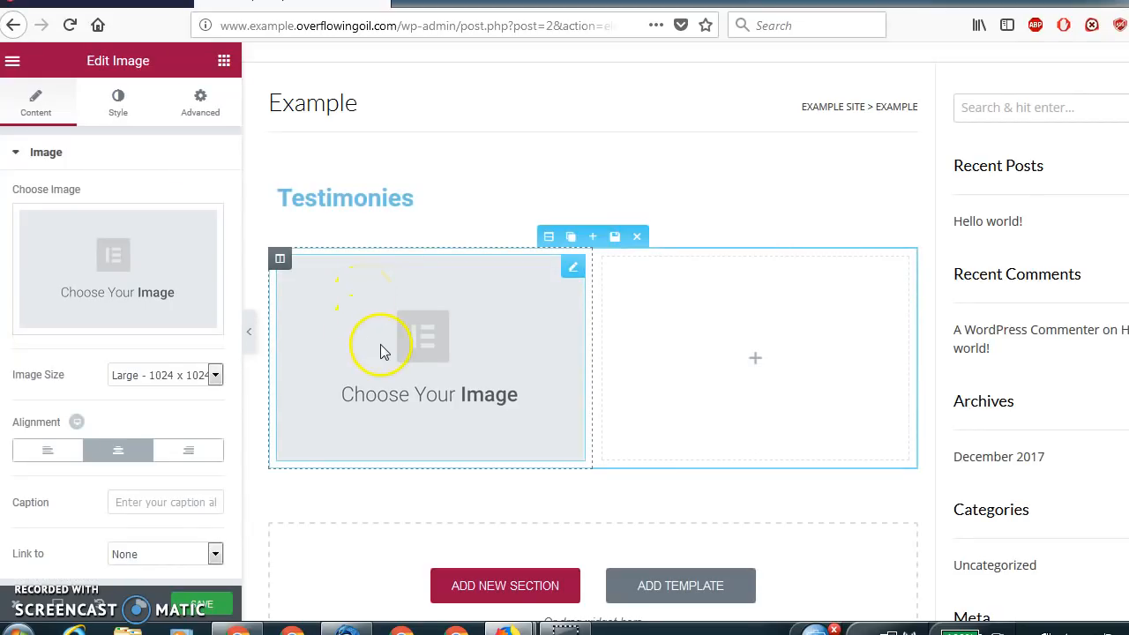
# Upload the Chrysanthemum picture from the Sample Pictures folder and insert it into the new image widget.
pyautogui.click(112, 287)
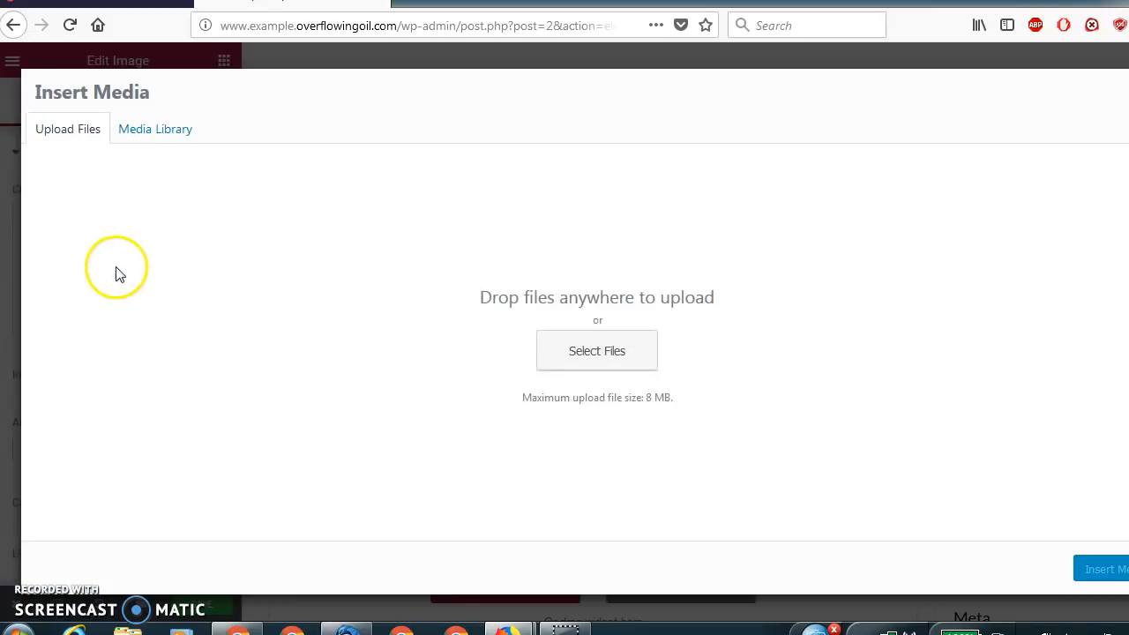
pyautogui.click(604, 363)
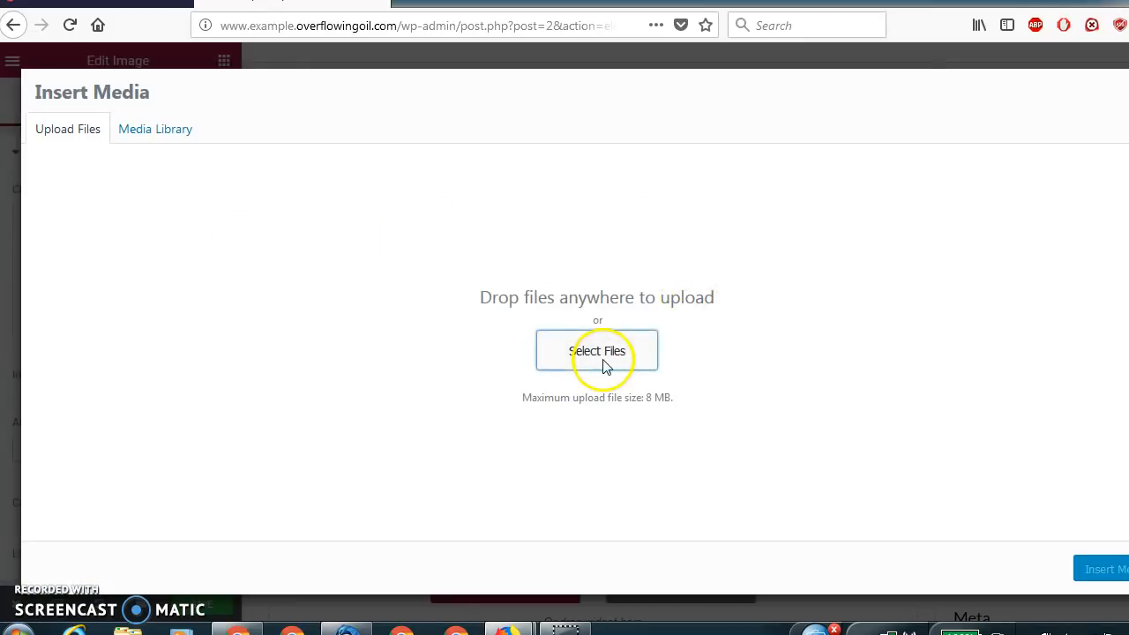
pyautogui.click(605, 365)
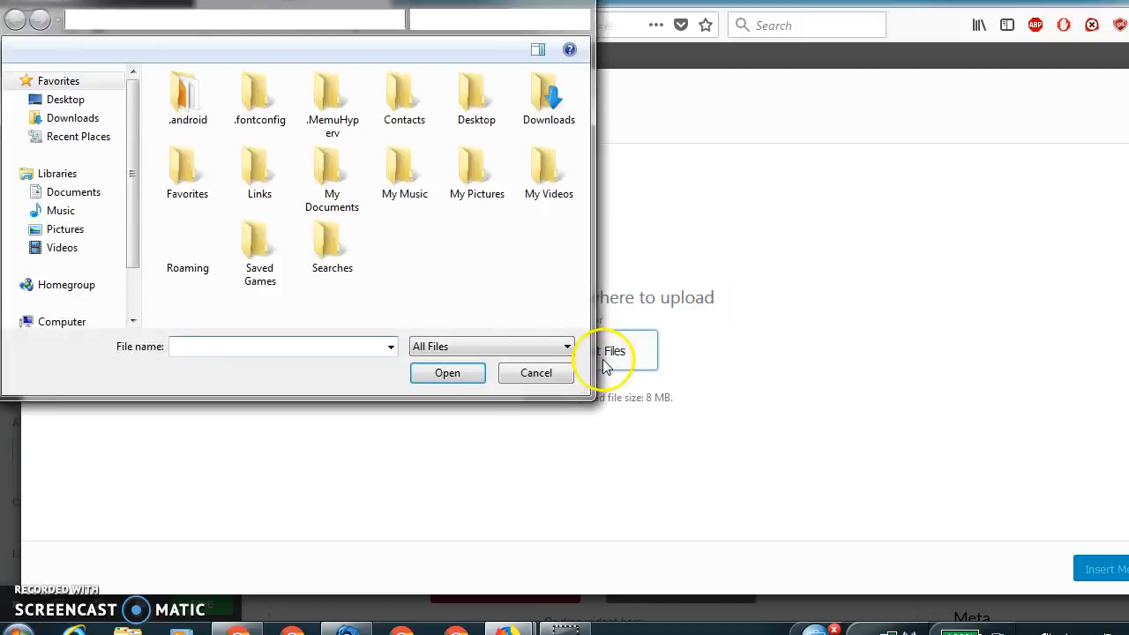
pyautogui.click(465, 186)
pyautogui.doubleClick(468, 181)
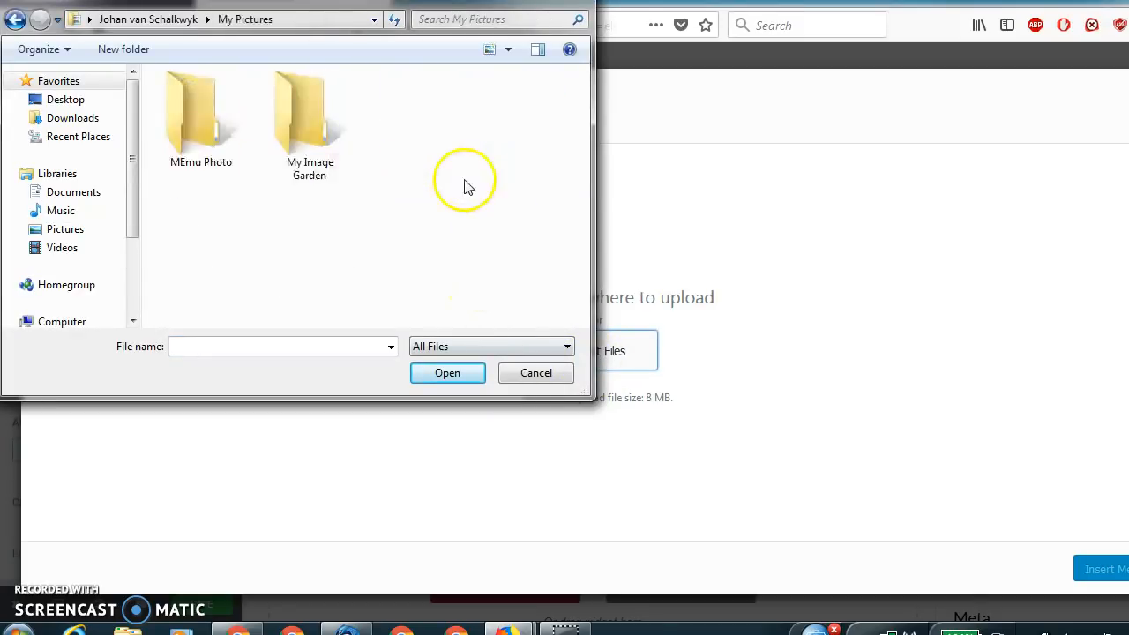
pyautogui.doubleClick(308, 157)
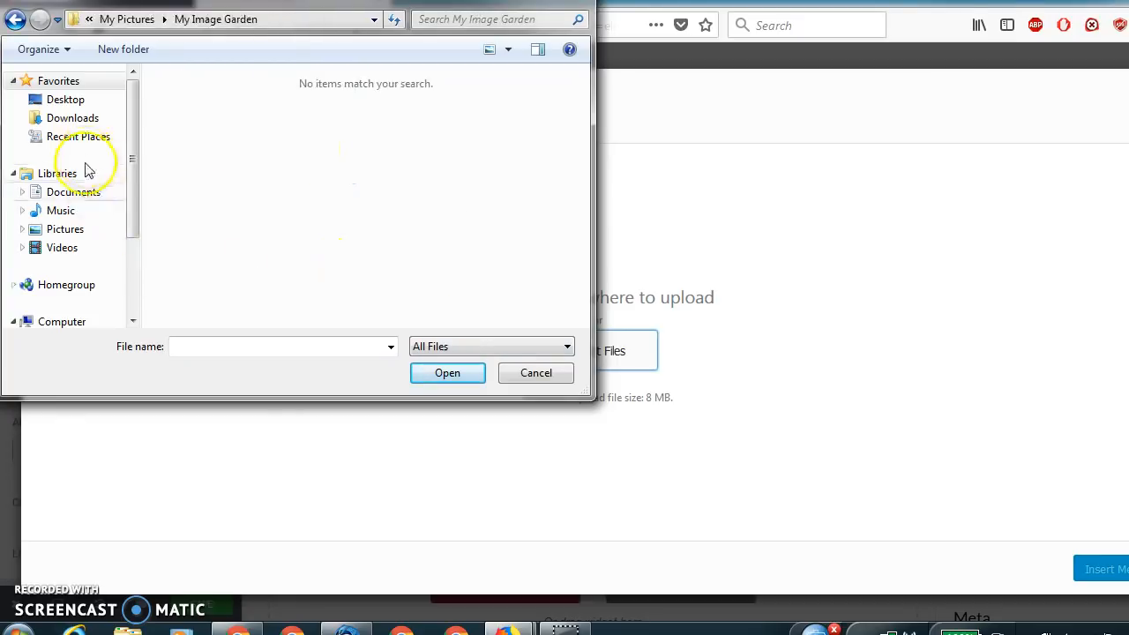
pyautogui.click(78, 234)
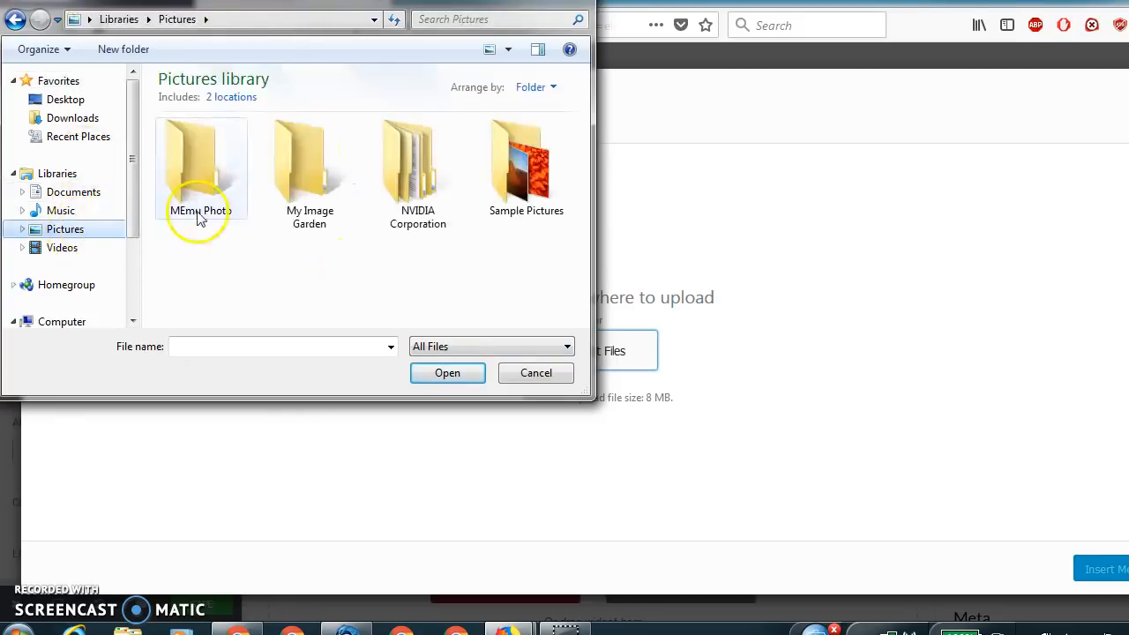
pyautogui.doubleClick(545, 198)
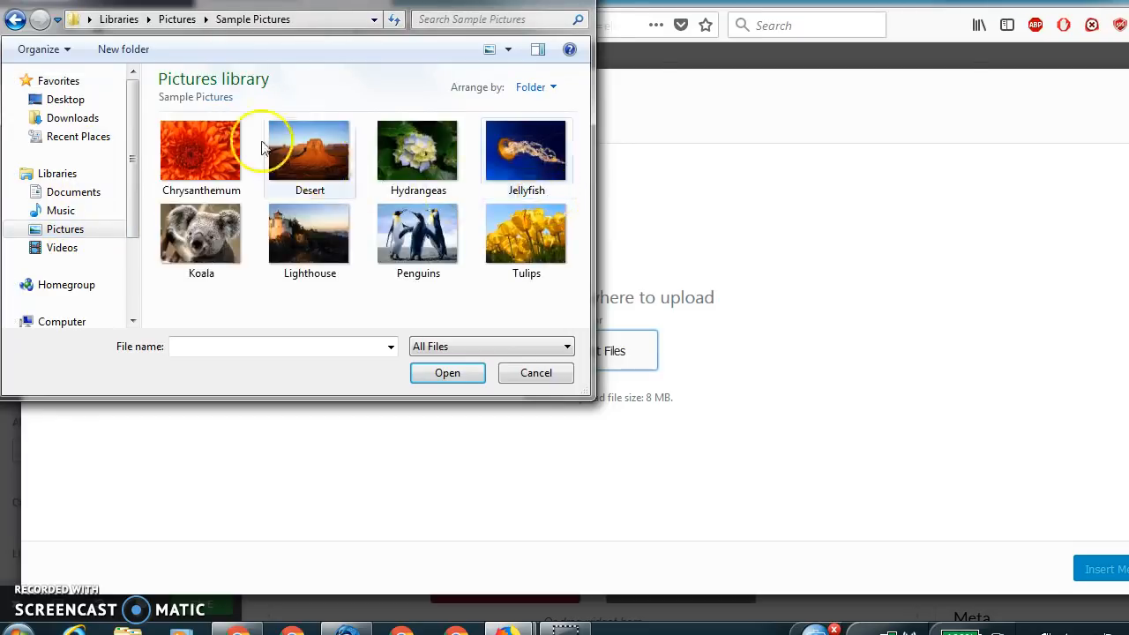
pyautogui.click(208, 155)
pyautogui.click(467, 374)
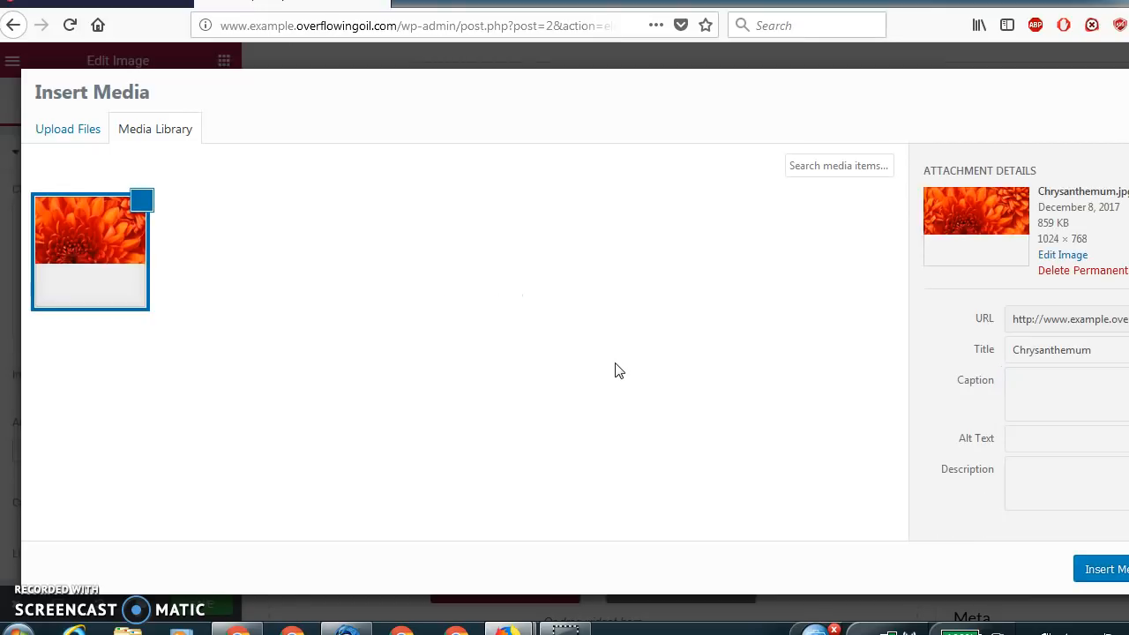
pyautogui.click(1092, 571)
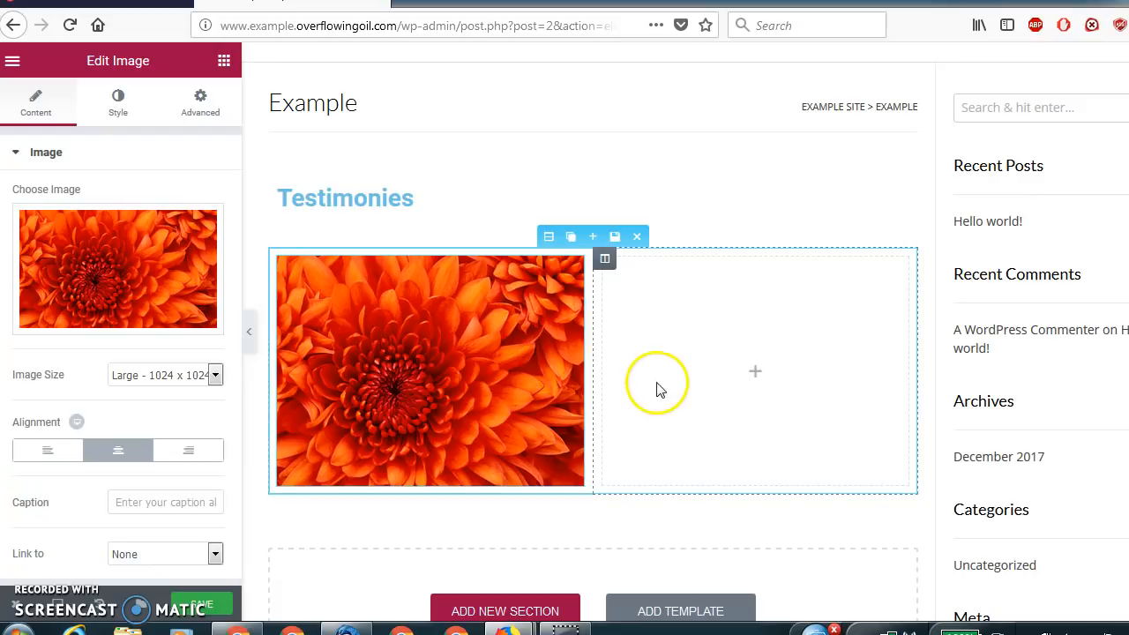
# Add a Text Editor widget beside the flower image and replace its text with "Hello, this is a text block.".
pyautogui.click(761, 378)
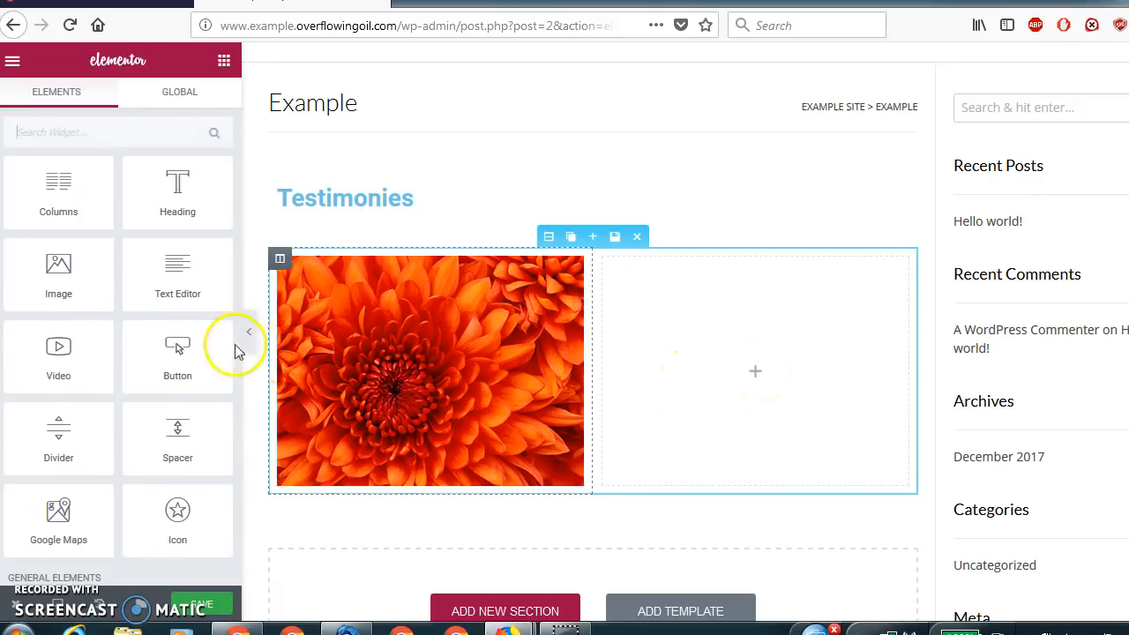
pyautogui.moveTo(159, 279); pyautogui.dragTo(715, 406)
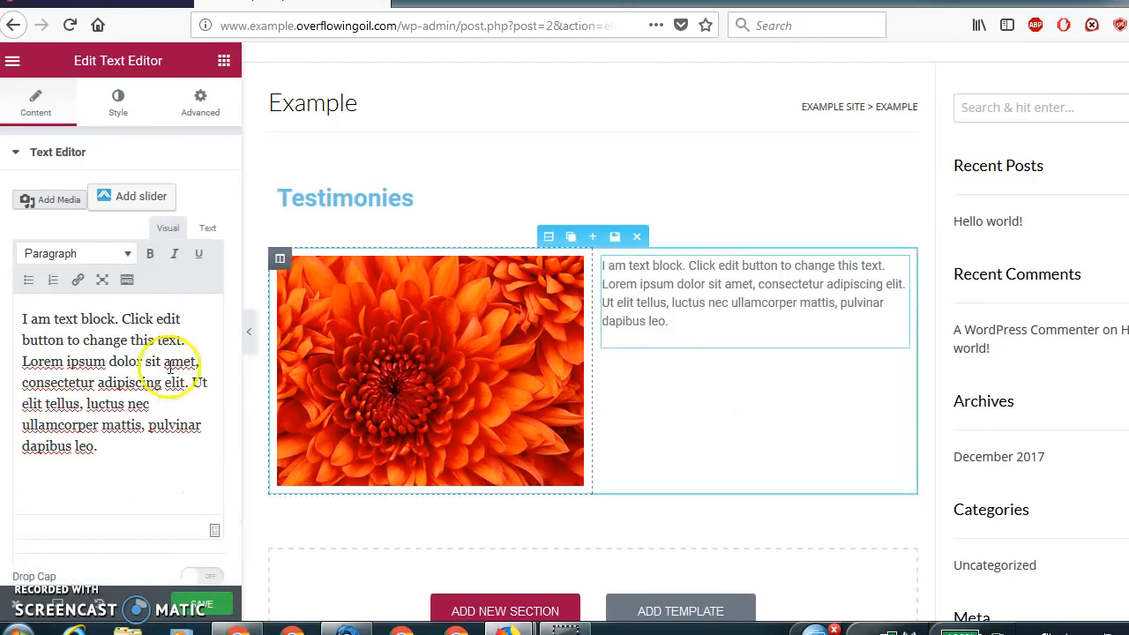
pyautogui.moveTo(111, 449); pyautogui.dragTo(24, 321)
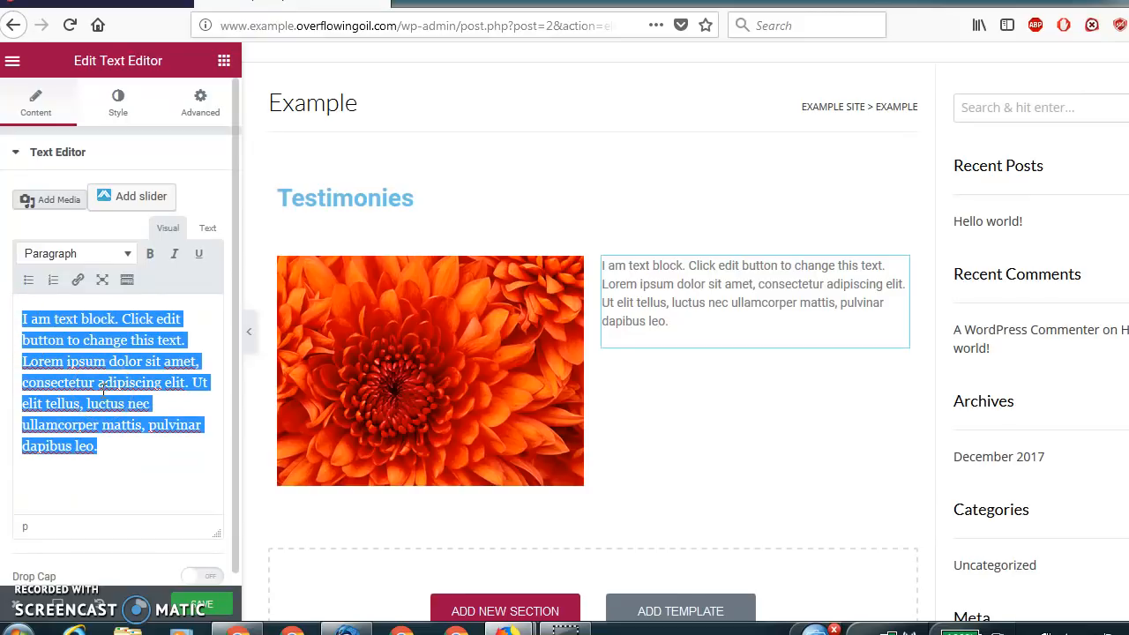
pyautogui.write('Hello, this is a text block.')
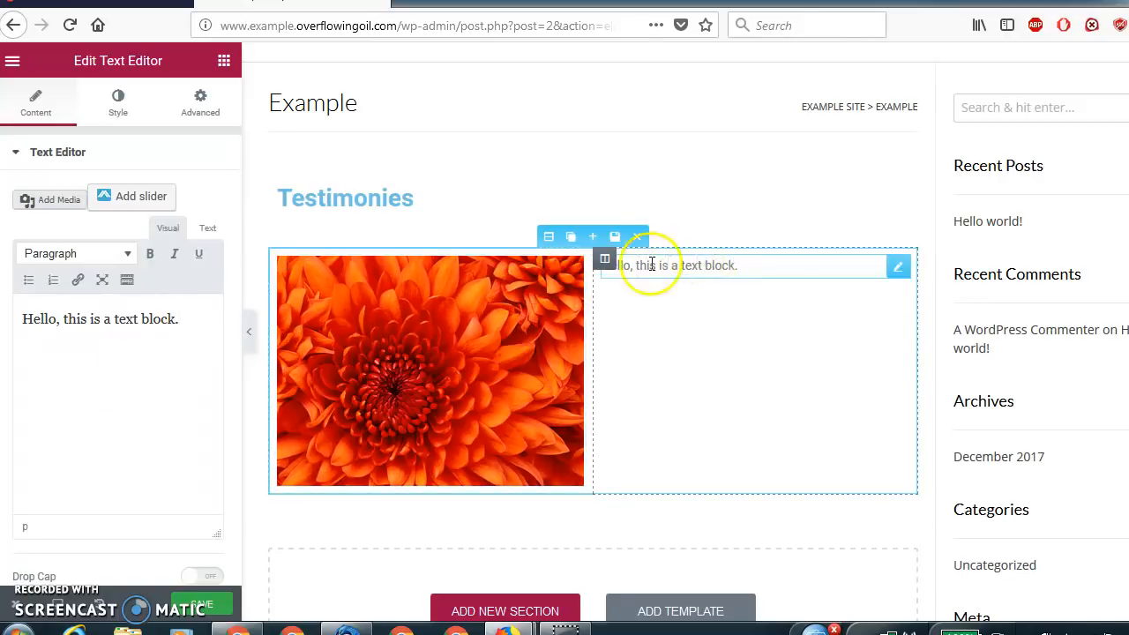
# Duplicate the image-and-text section and remove the copy.
pyautogui.click(572, 240)
pyautogui.click(985, 272)
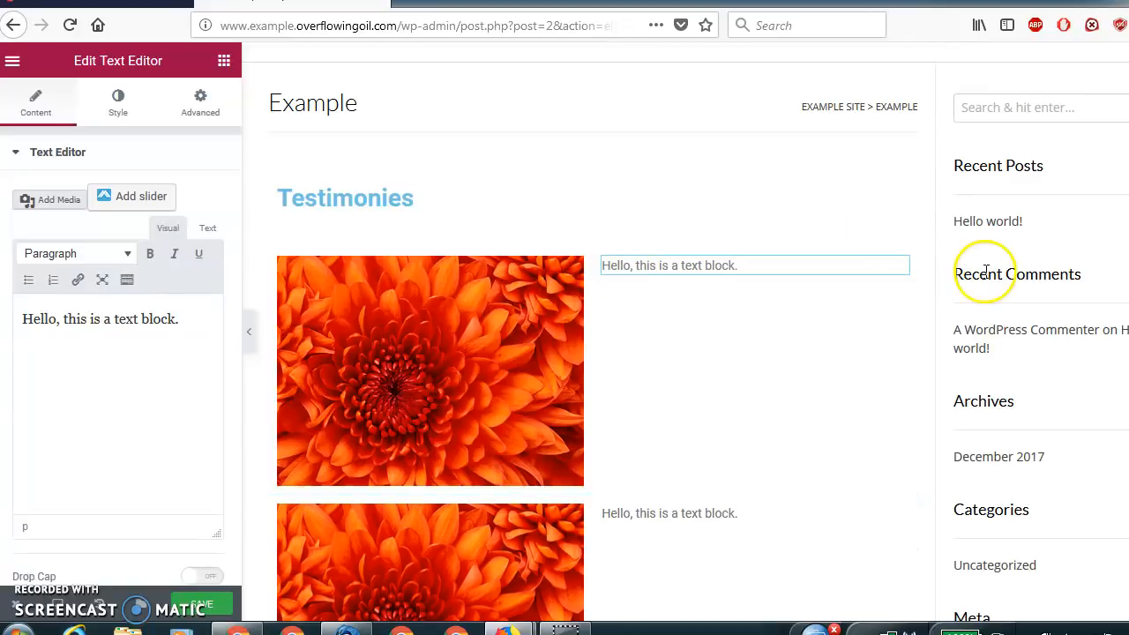
pyautogui.scroll(-3, 589, 333)
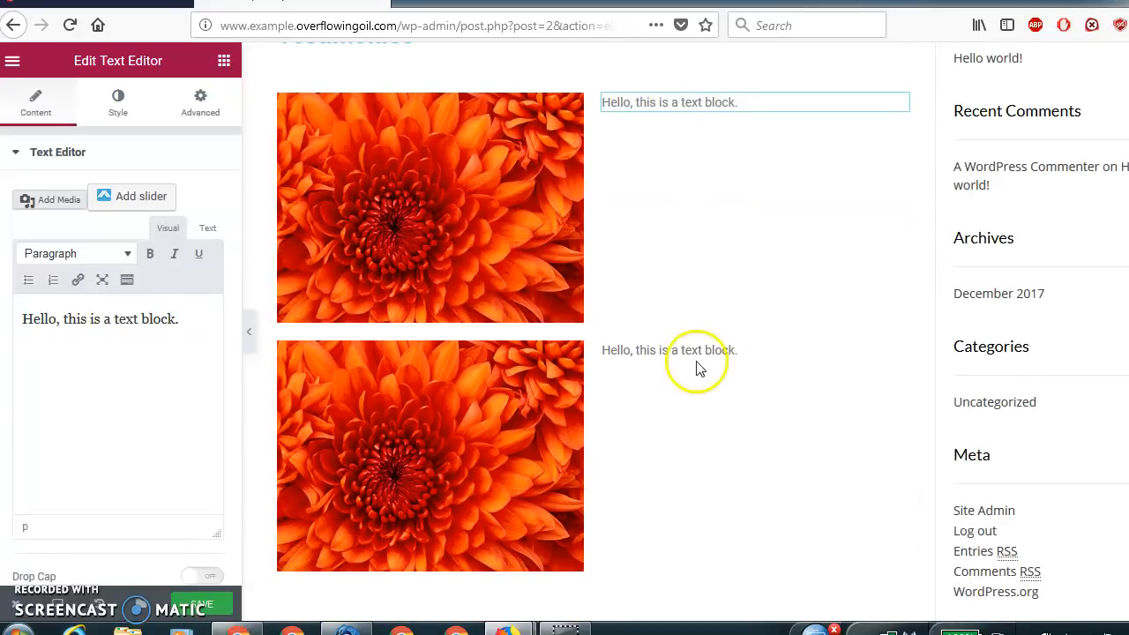
pyautogui.moveTo(641, 373)
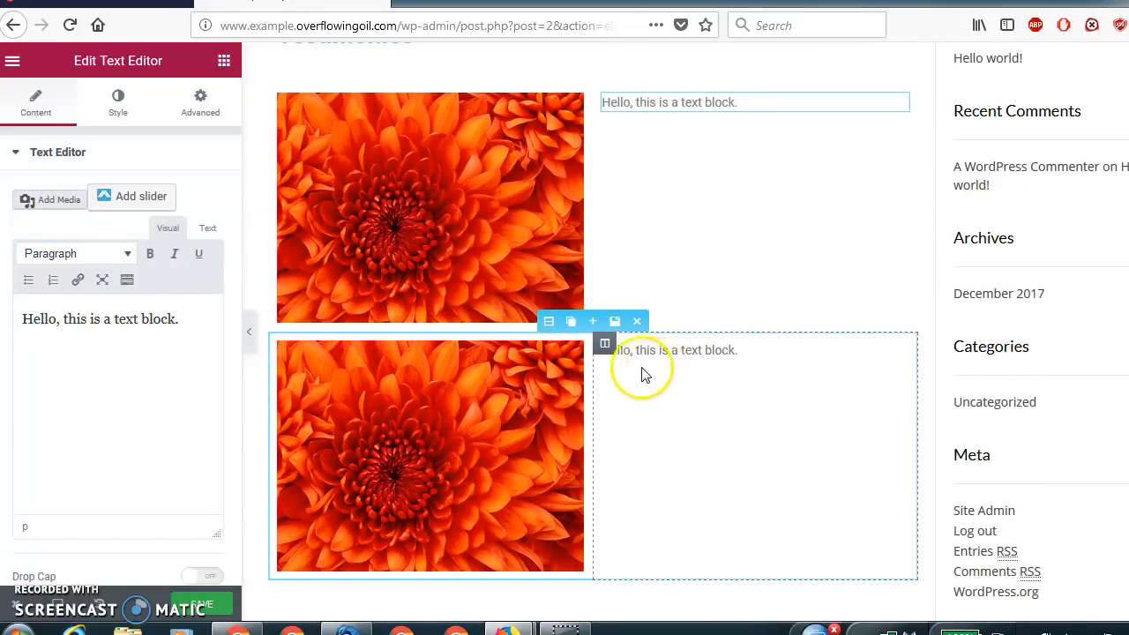
pyautogui.click(638, 323)
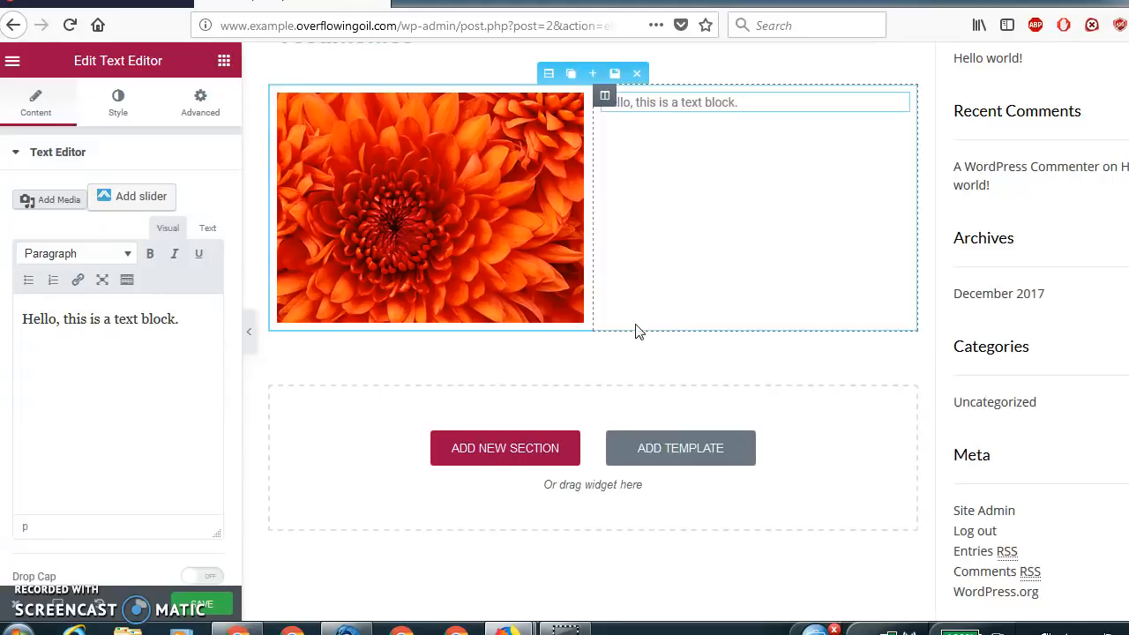
# Place a duplicate of the image-and-text section above the original, with its text column to the left of the image.
pyautogui.click(570, 76)
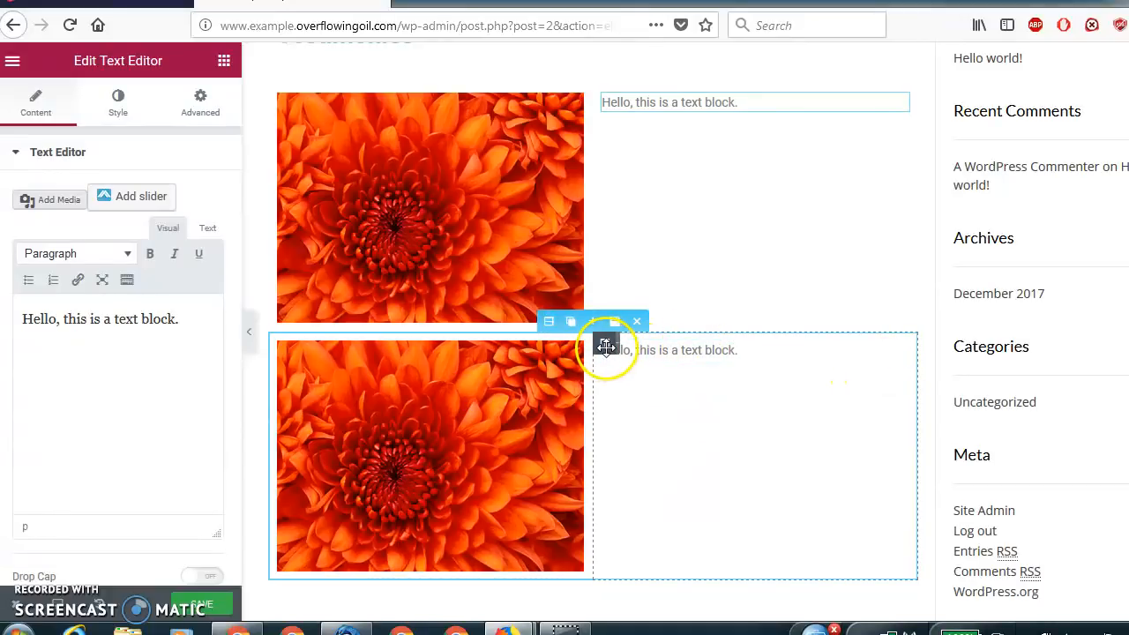
pyautogui.moveTo(605, 346); pyautogui.dragTo(371, 380)
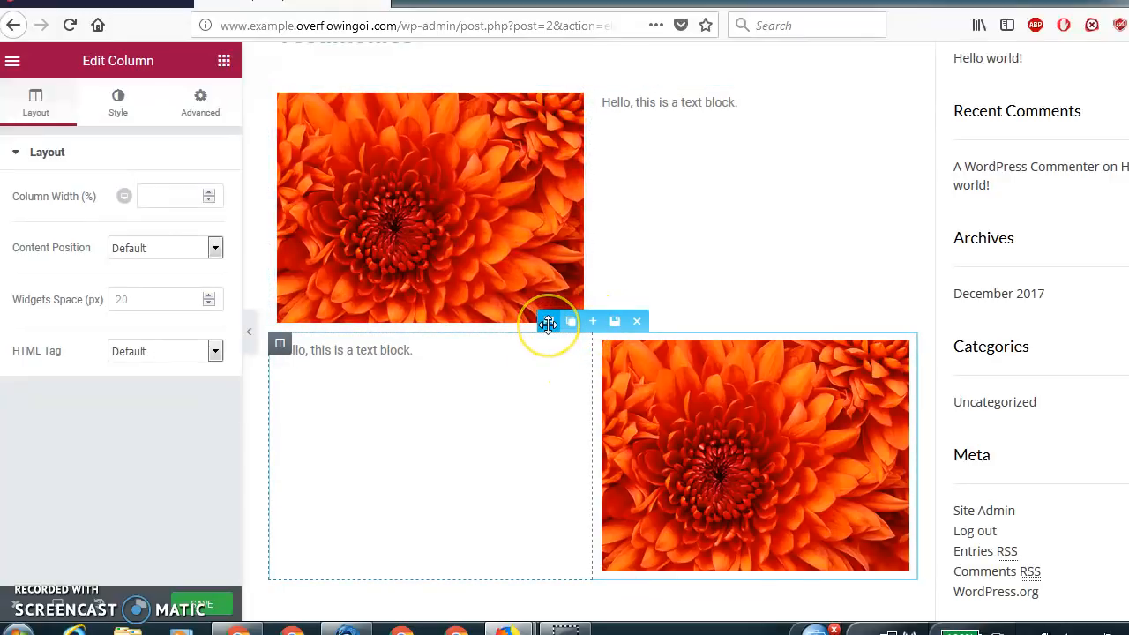
pyautogui.moveTo(548, 323); pyautogui.dragTo(548, 89)
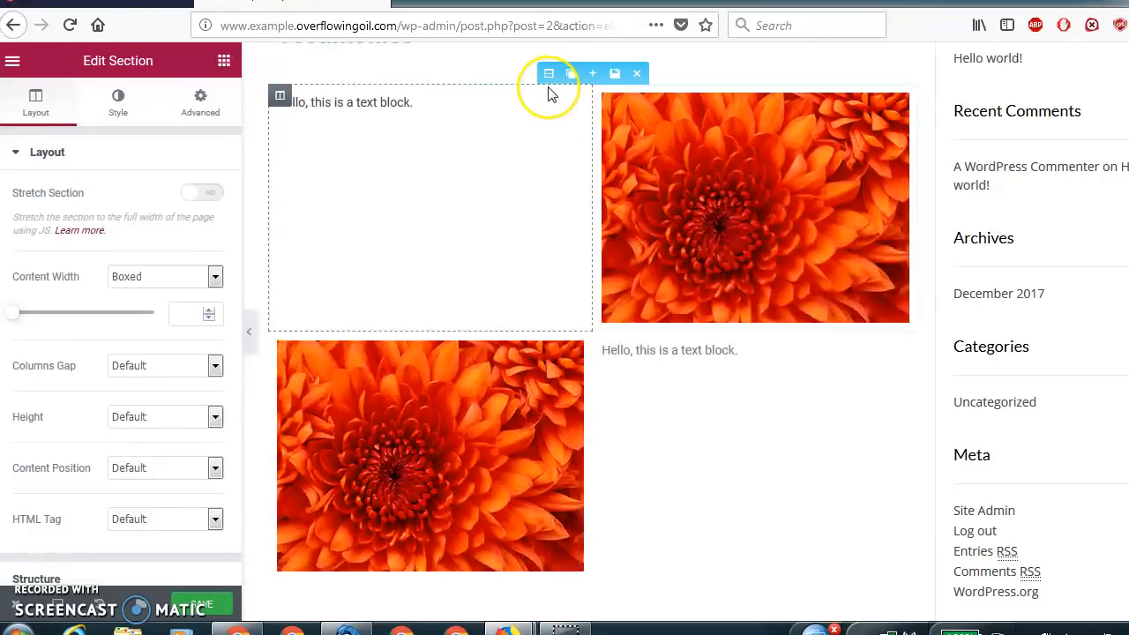
pyautogui.click(563, 292)
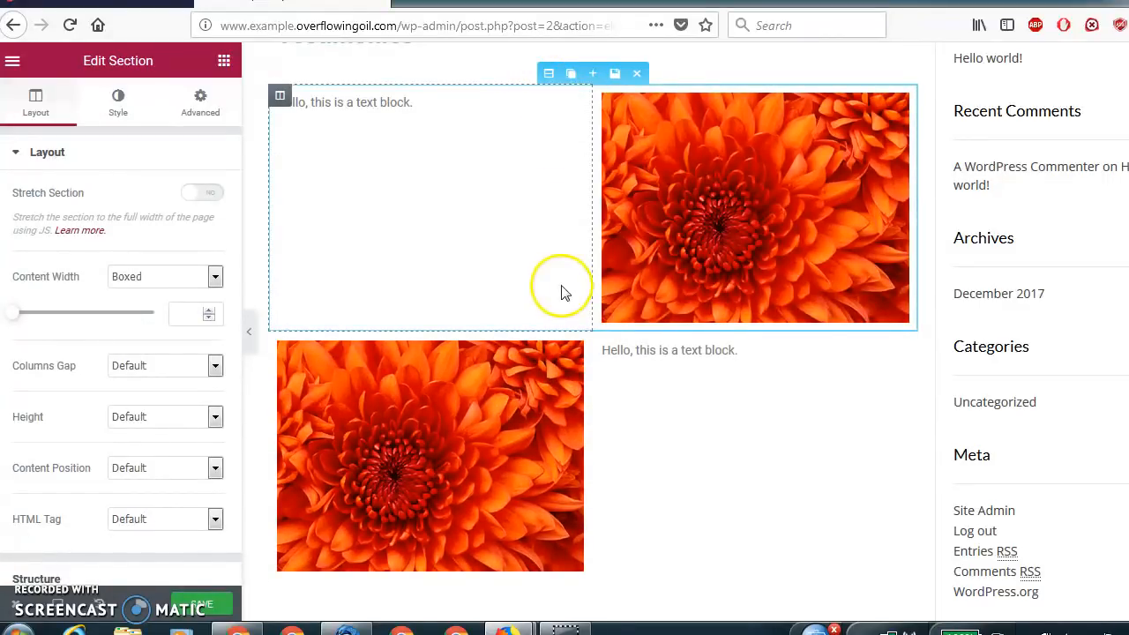
# Add a single-column section below the image sections containing a Heading widget titled "Policies".
pyautogui.scroll(-4, 593, 317)
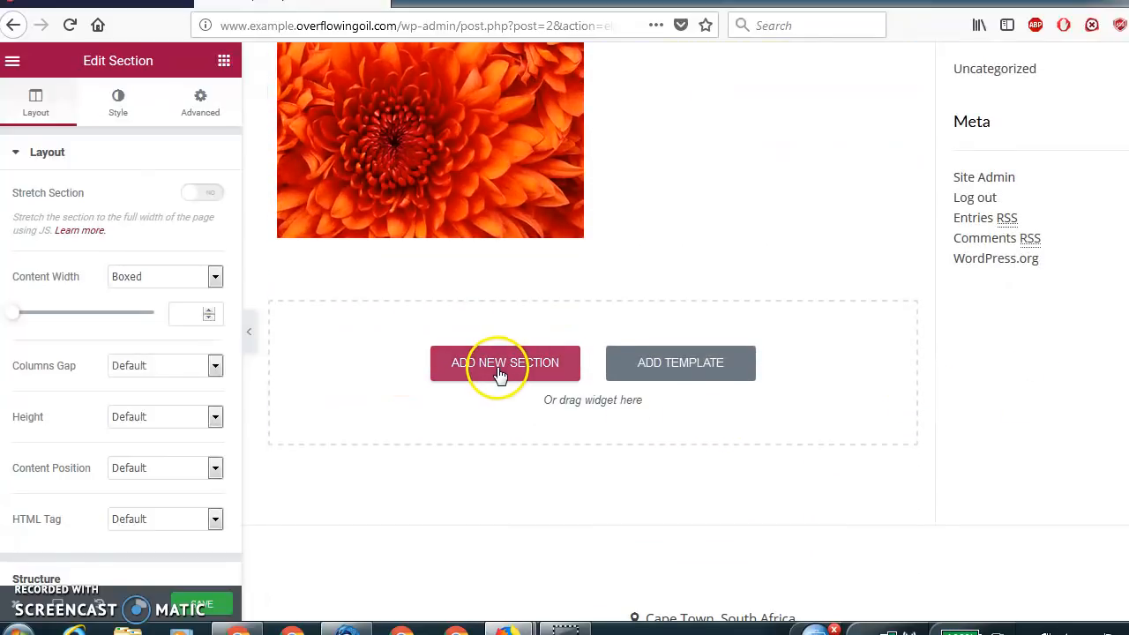
pyautogui.click(499, 375)
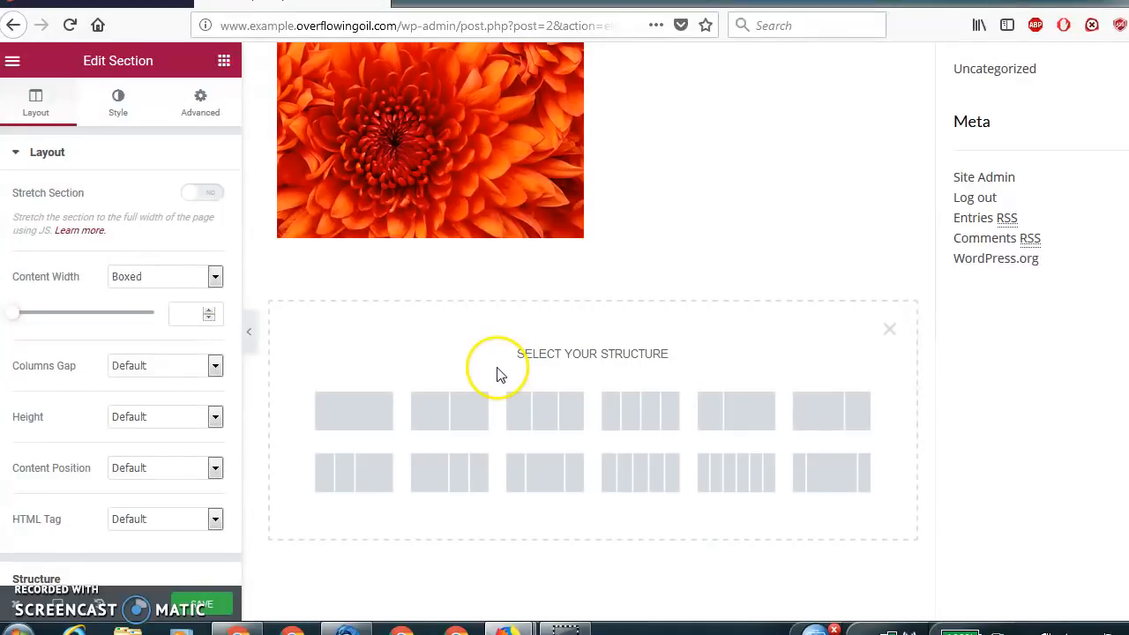
pyautogui.click(366, 403)
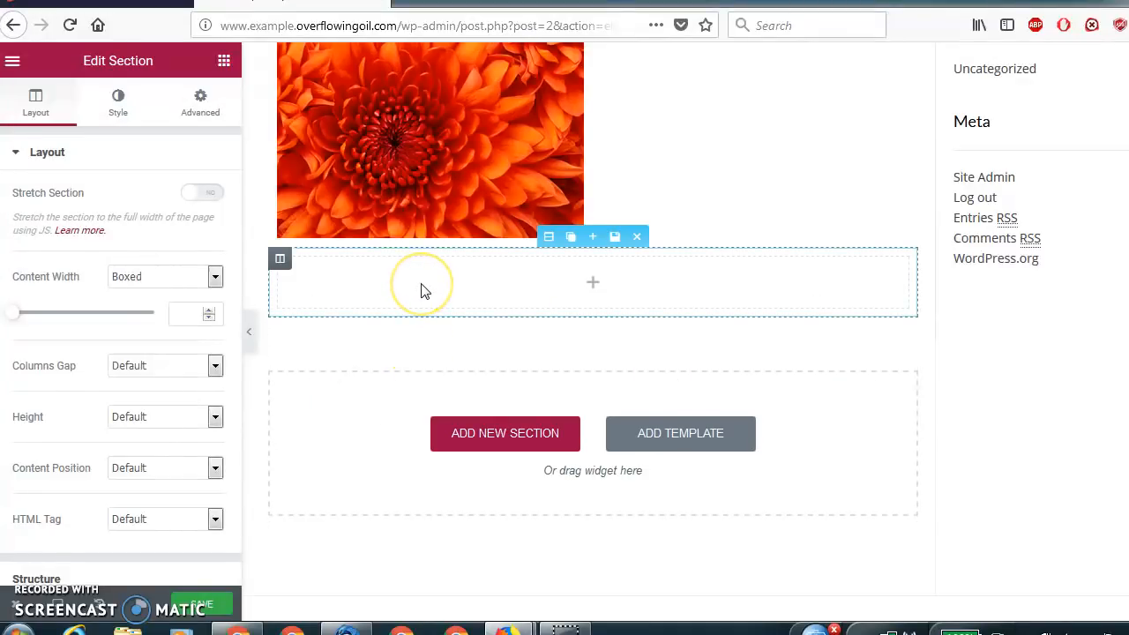
pyautogui.moveTo(182, 207); pyautogui.dragTo(360, 307)
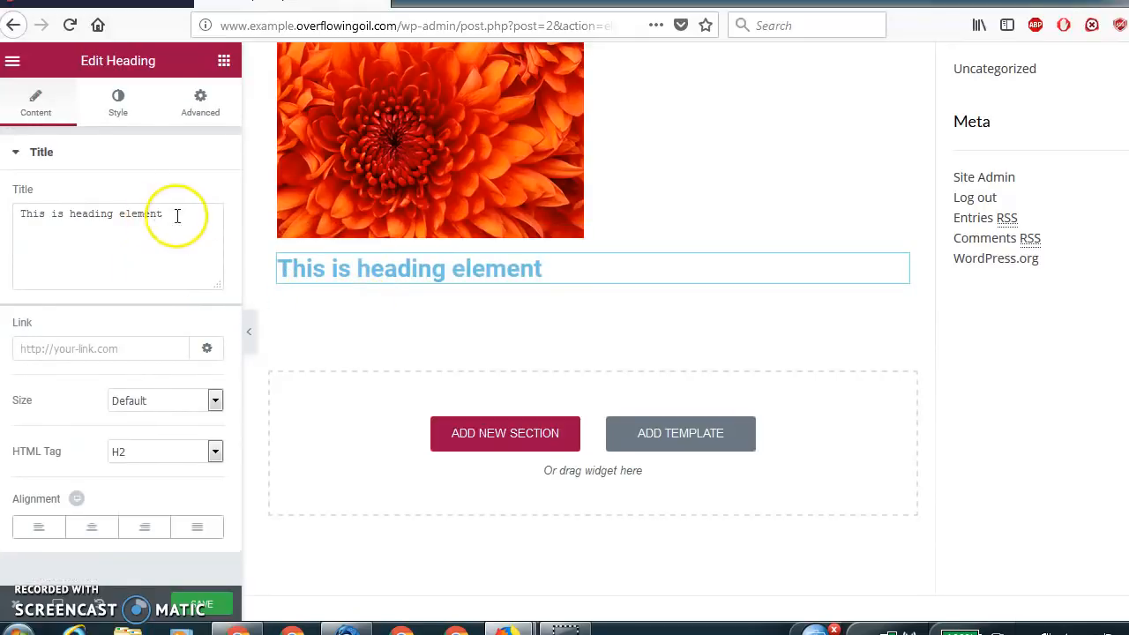
pyautogui.moveTo(161, 214); pyautogui.dragTo(20, 215)
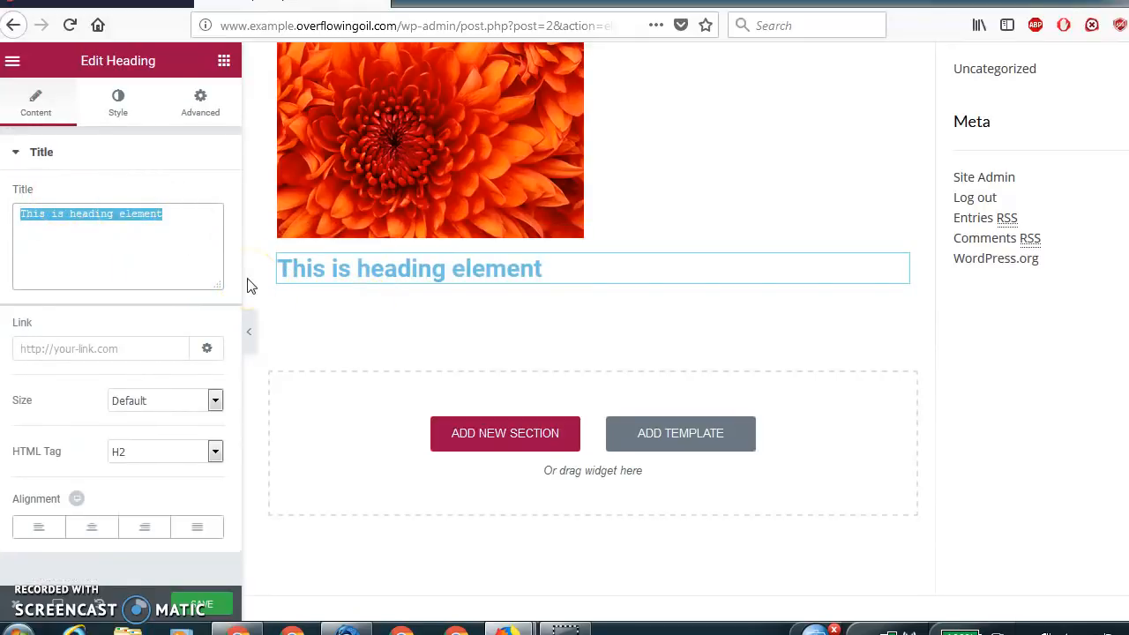
pyautogui.write('Policies')
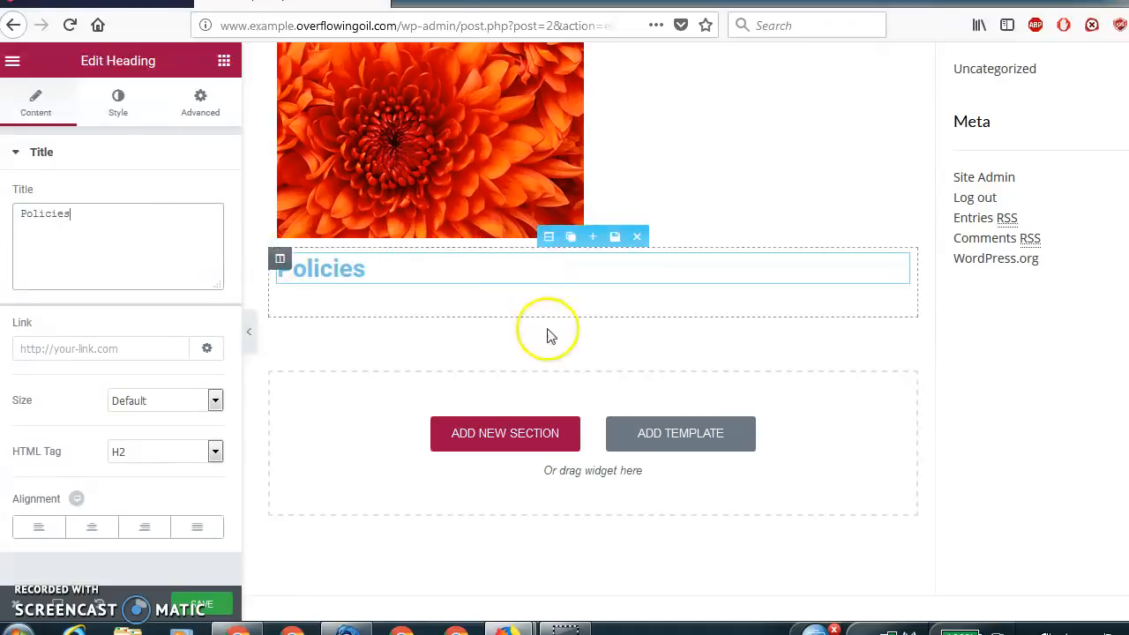
# Add a single-column section below Policies containing a Heading widget with HTML tag H3 and the title "Privacy Policy".
pyautogui.click(523, 432)
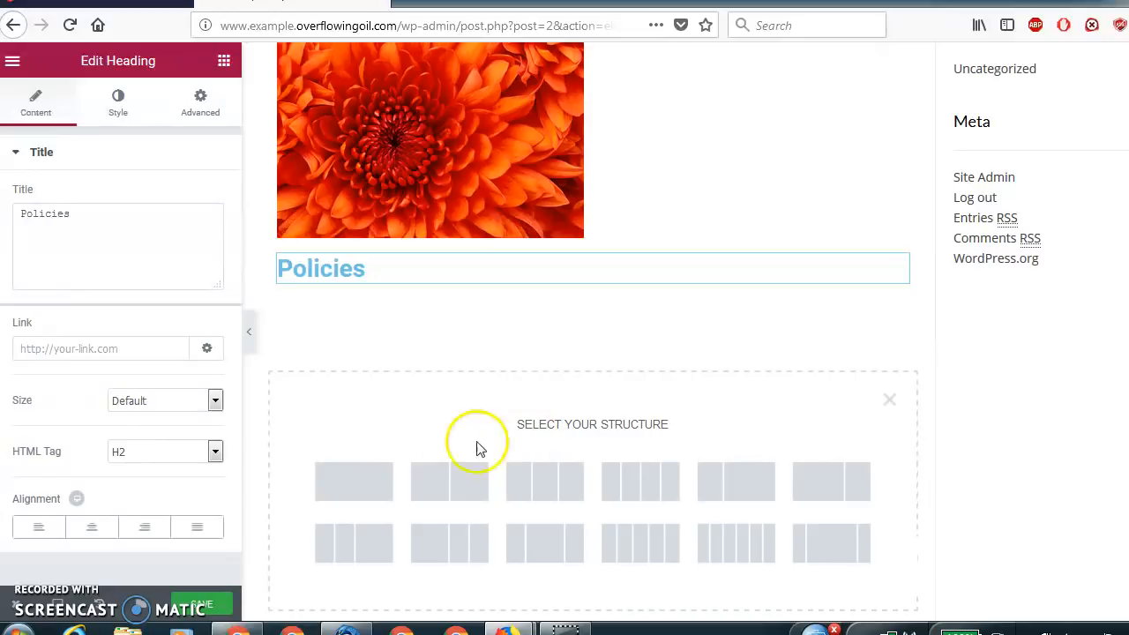
pyautogui.click(362, 477)
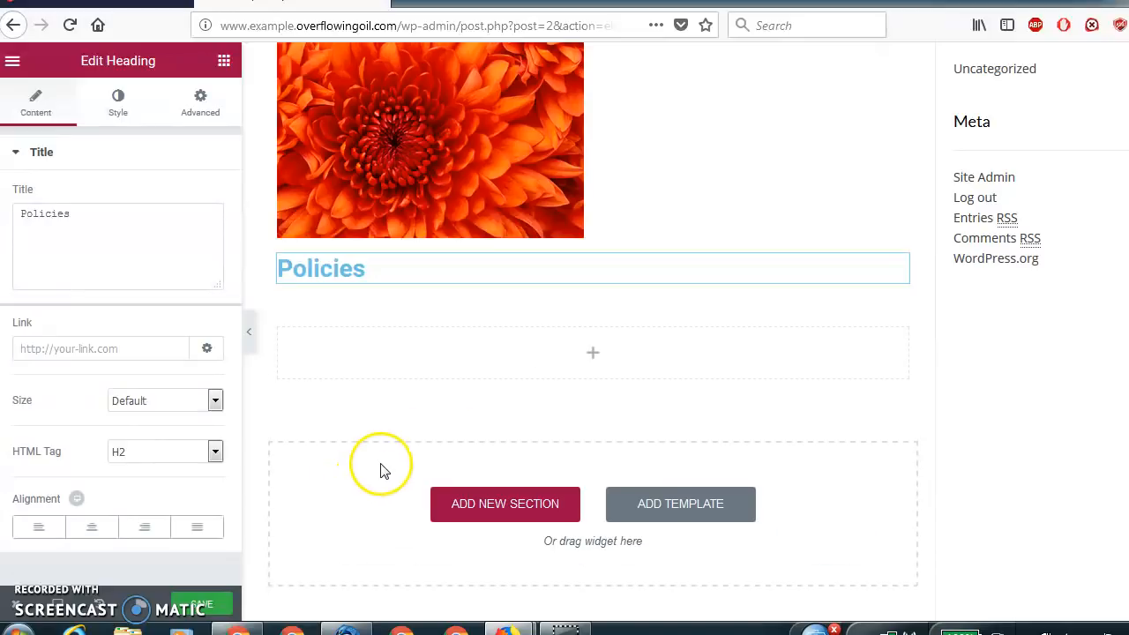
pyautogui.click(491, 356)
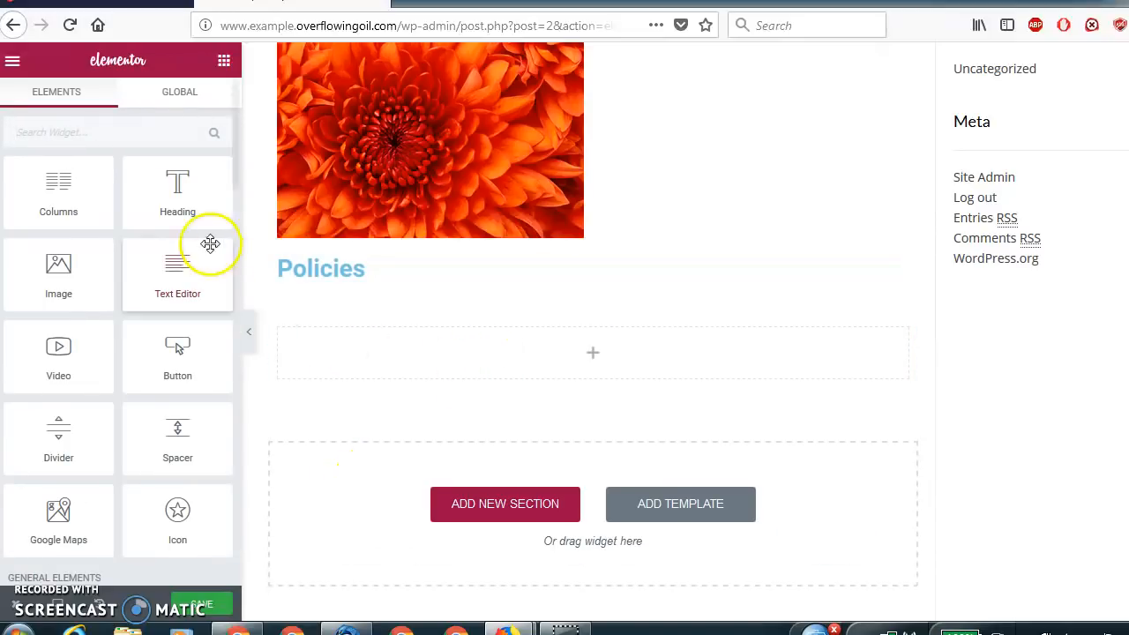
pyautogui.moveTo(186, 199); pyautogui.dragTo(371, 365)
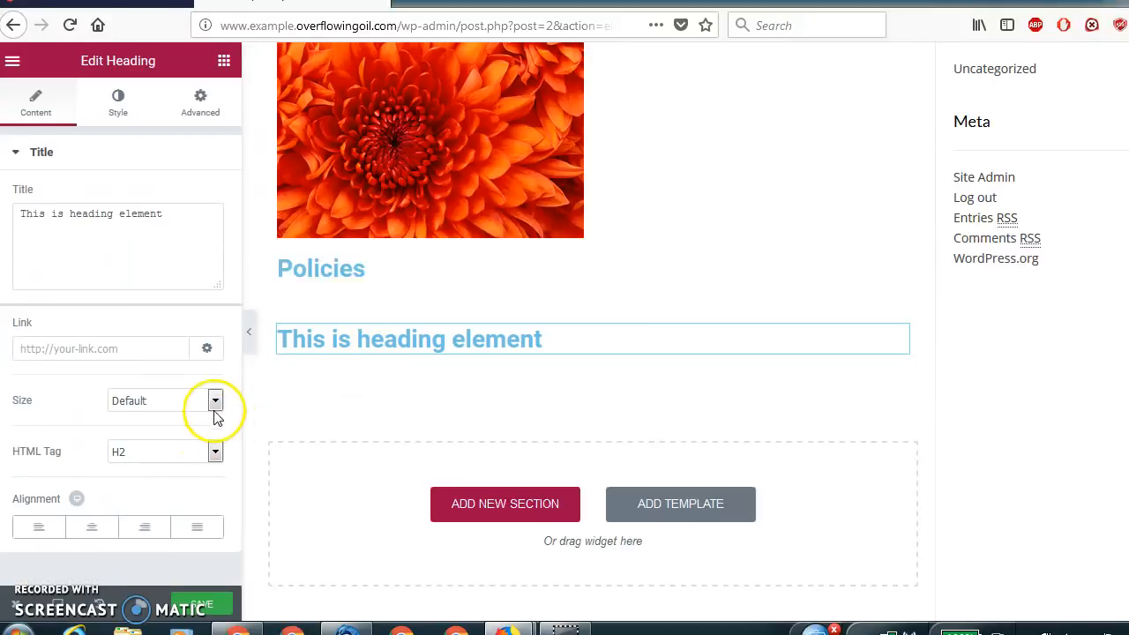
pyautogui.click(215, 451)
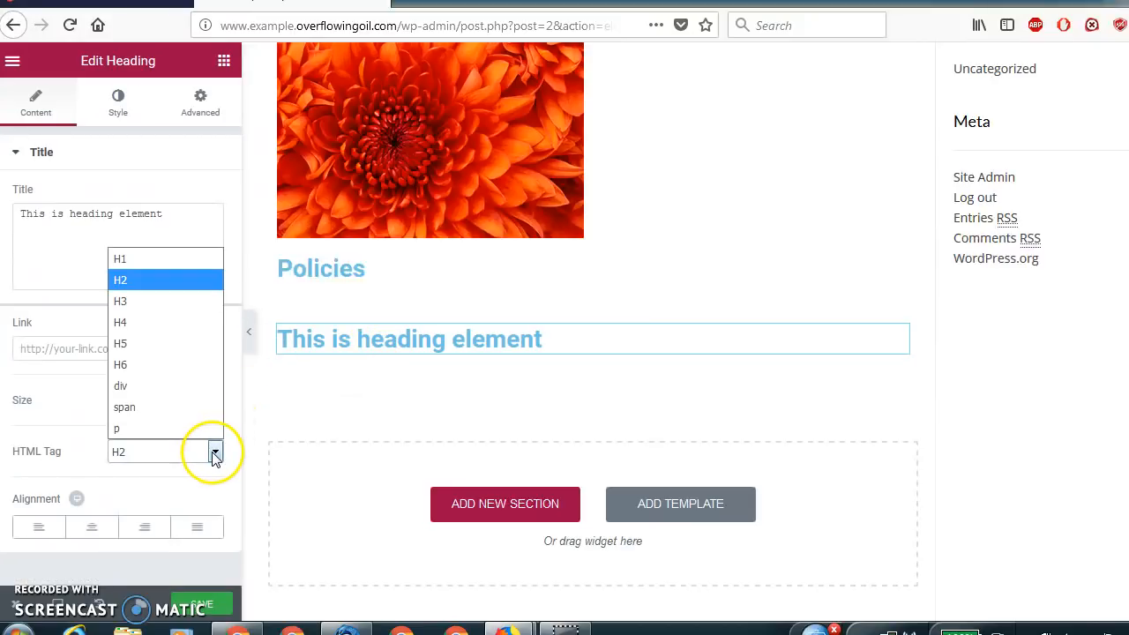
pyautogui.click(172, 301)
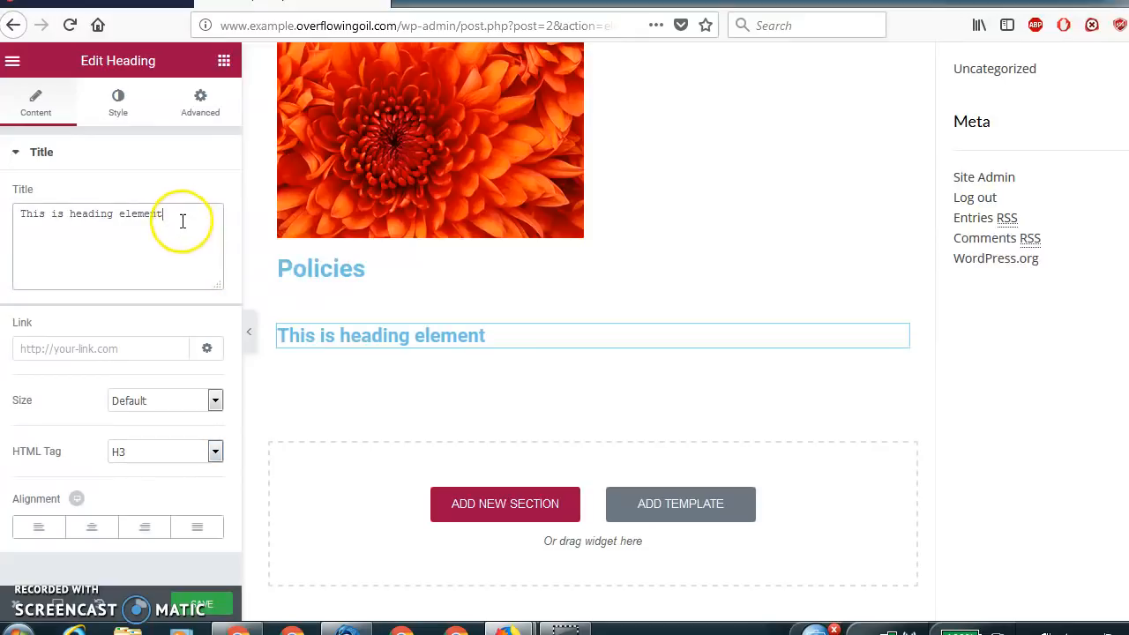
pyautogui.moveTo(184, 221); pyautogui.dragTo(9, 221)
pyautogui.write('Privacy Policy')
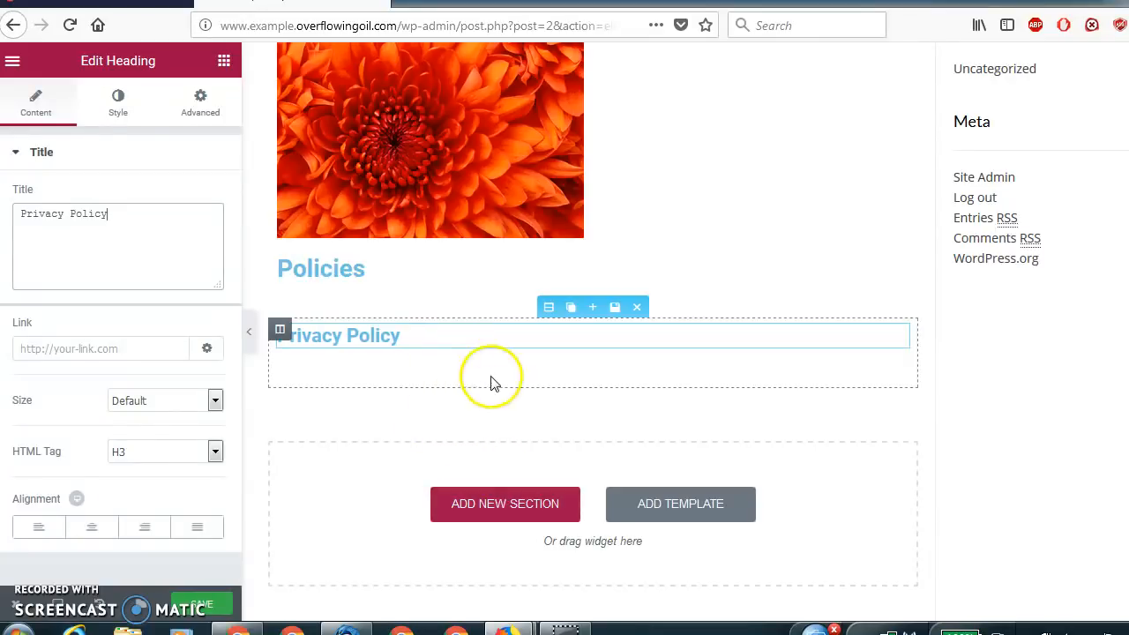
# Add a three-column section below Privacy Policy with a Text Editor in its first column reading "Your privacy is vitally important to us.".
pyautogui.click(520, 503)
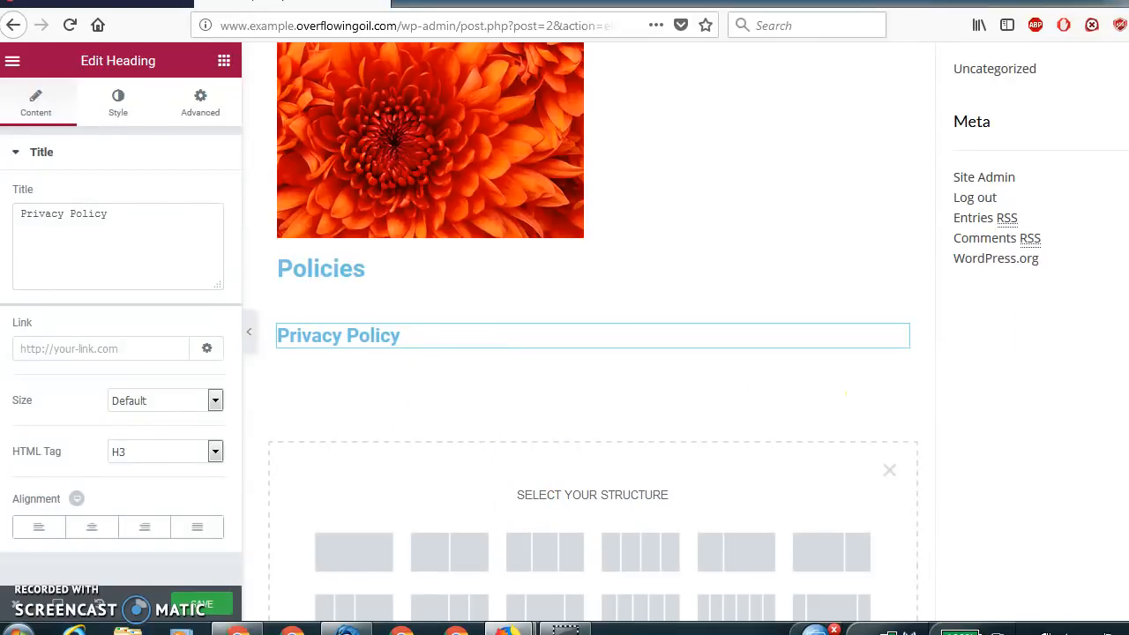
pyautogui.scroll(-3, 846, 394)
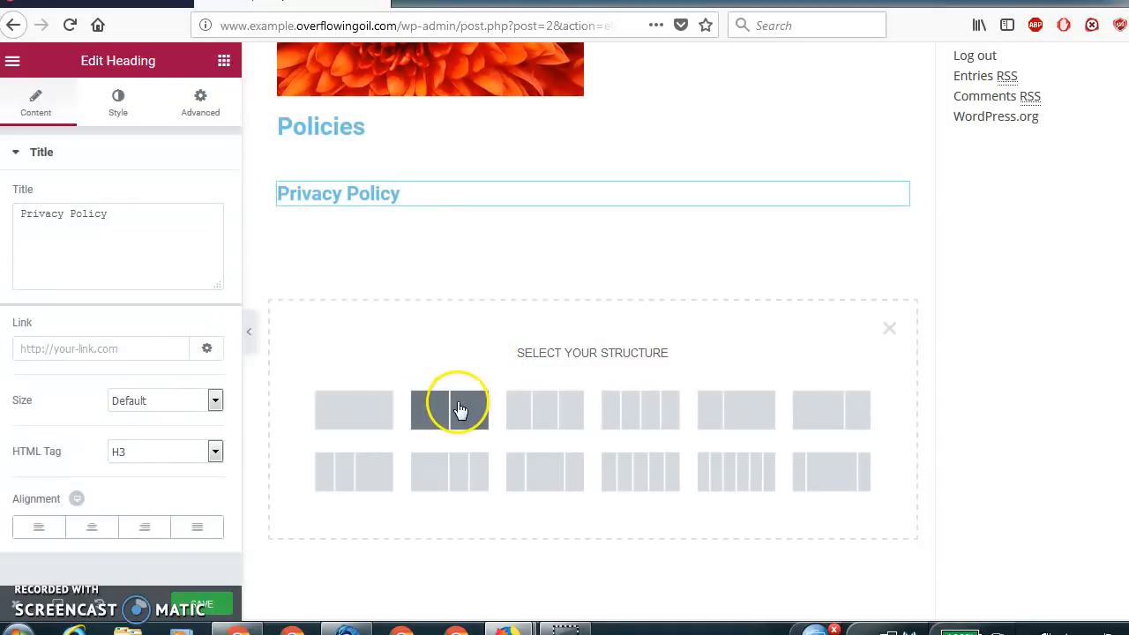
pyautogui.click(564, 416)
pyautogui.click(377, 306)
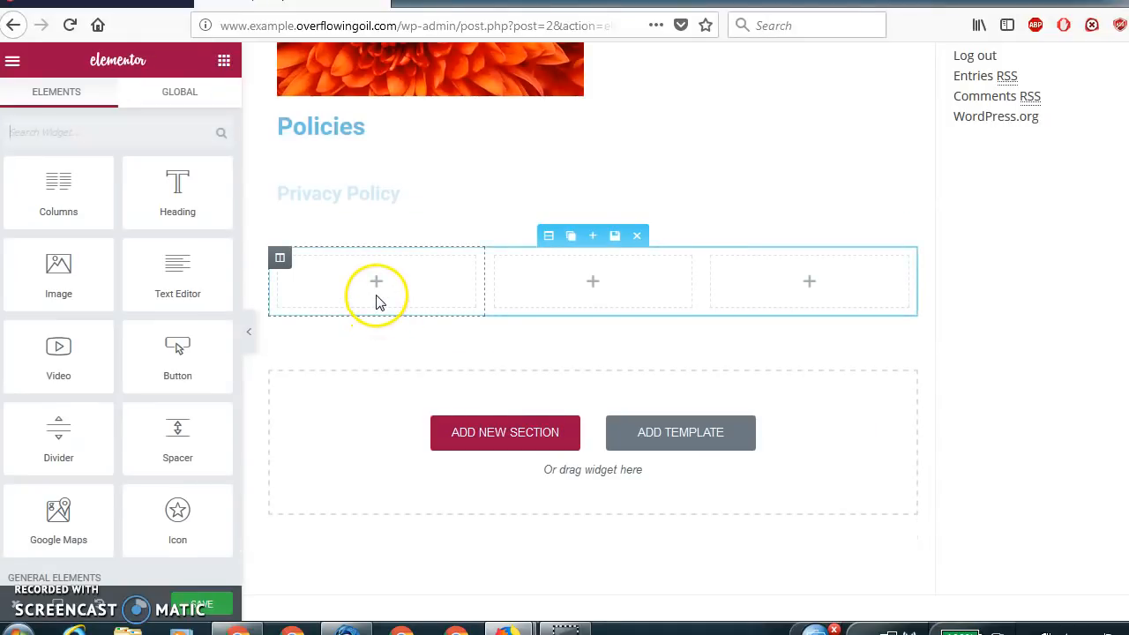
pyautogui.moveTo(203, 275); pyautogui.dragTo(368, 294)
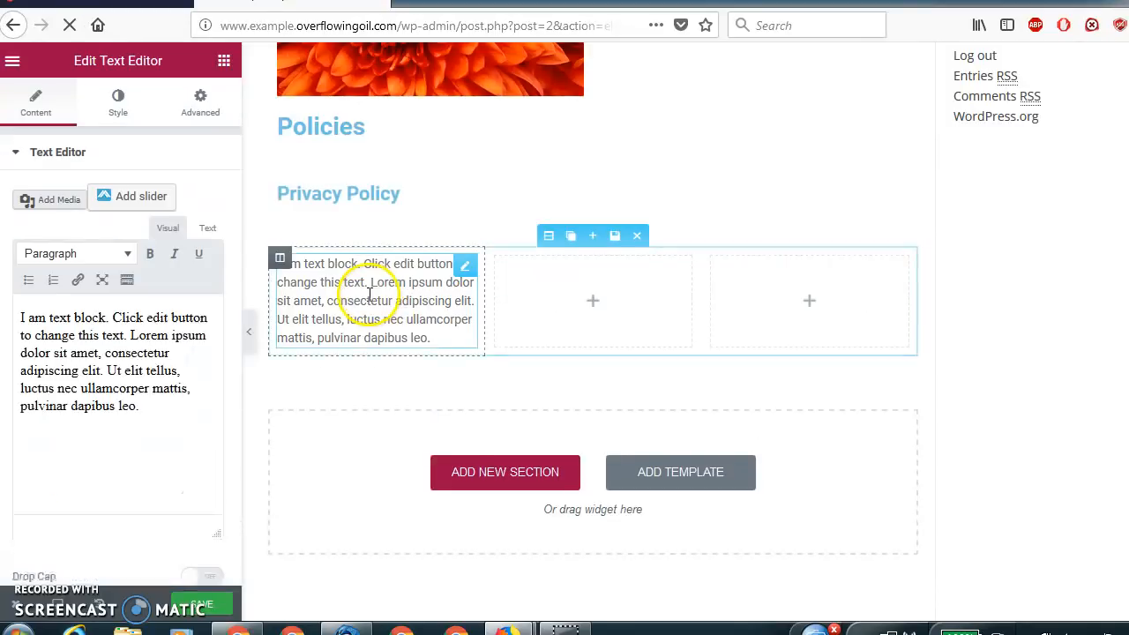
pyautogui.moveTo(97, 446); pyautogui.dragTo(22, 319)
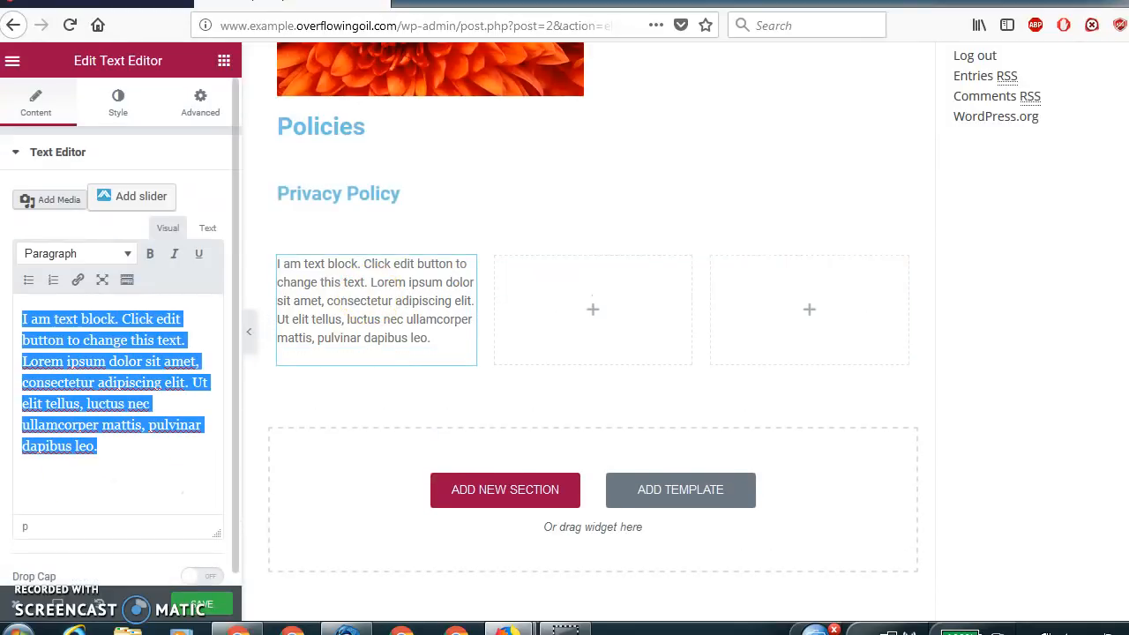
pyautogui.write('Y')
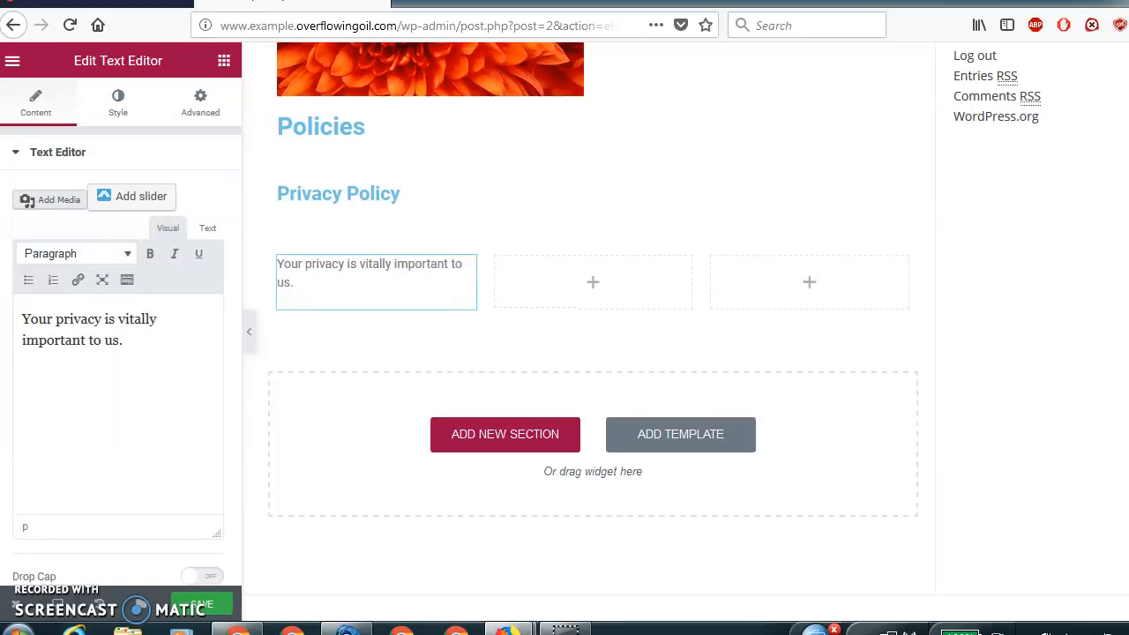
# Place a Video widget in the middle column beside the privacy text and check its YouTube link.
pyautogui.click(547, 300)
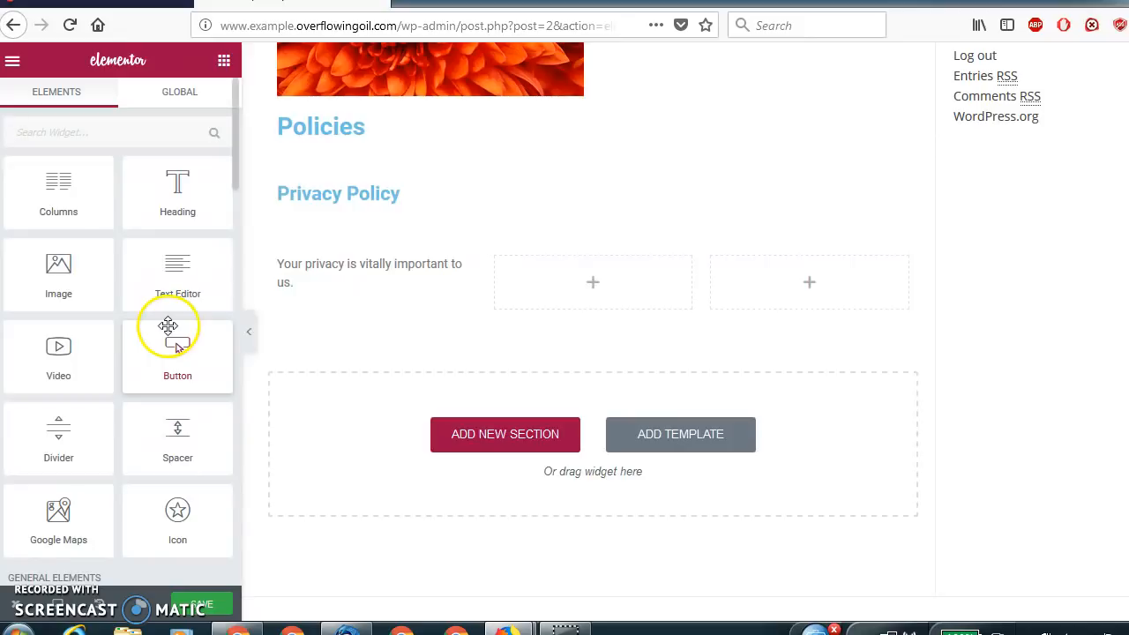
pyautogui.moveTo(56, 364); pyautogui.dragTo(578, 301)
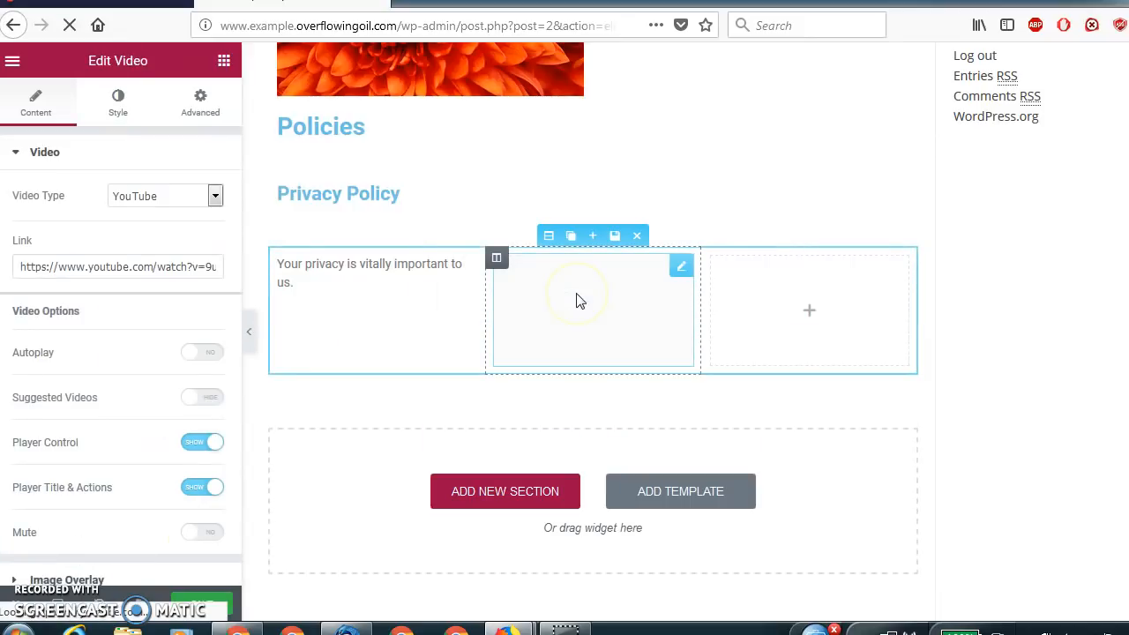
pyautogui.click(615, 318)
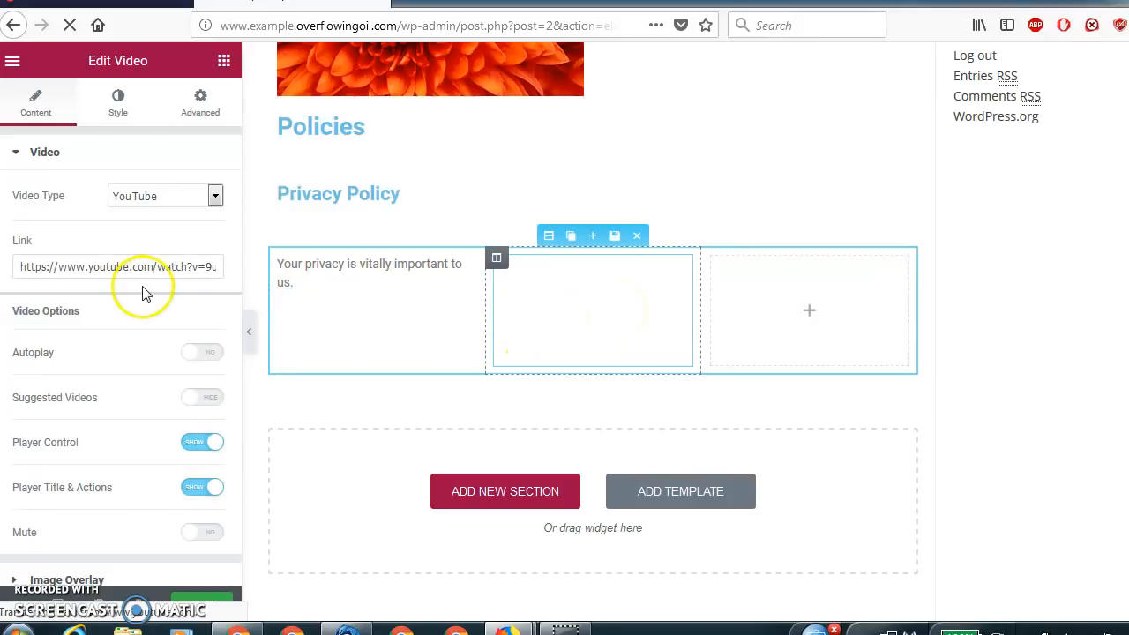
pyautogui.moveTo(23, 271); pyautogui.dragTo(297, 277)
pyautogui.click(554, 325)
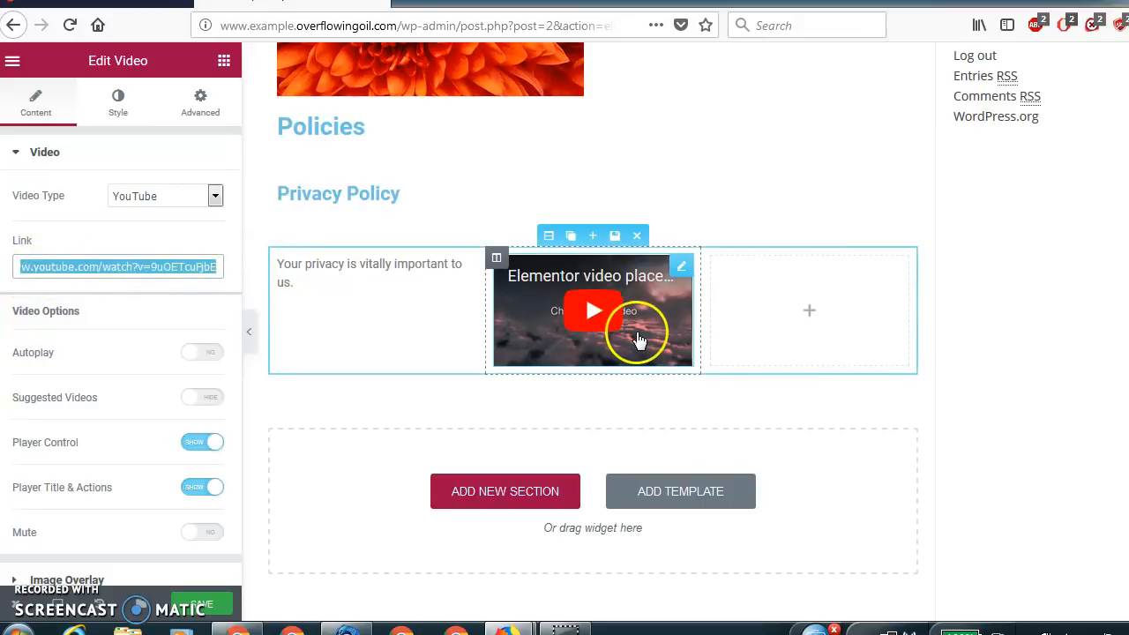
# Check the source types offered for the Video widget and keep YouTube selected.
pyautogui.click(212, 198)
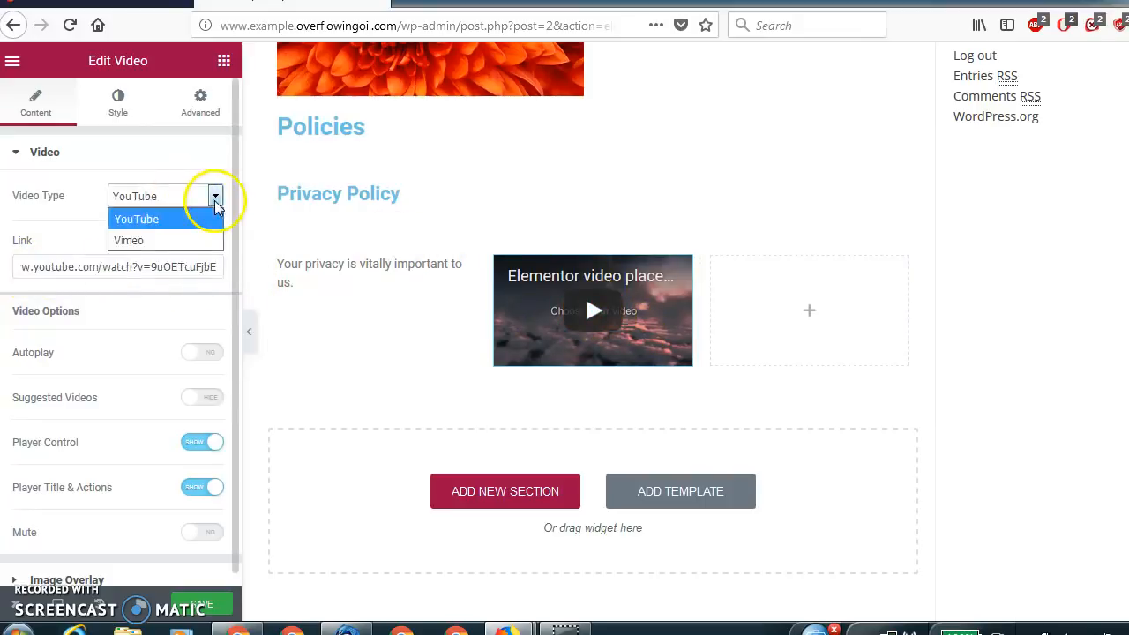
pyautogui.click(189, 221)
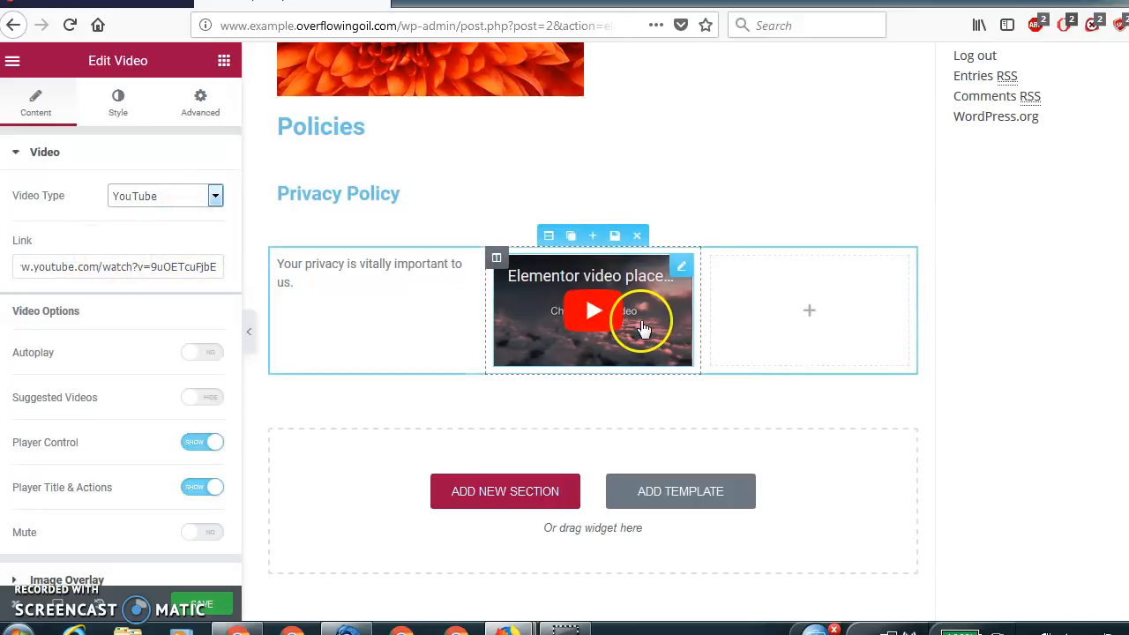
# Place an Image widget in the empty third column beside the video and insert the Chrysanthemum picture from the media library.
pyautogui.click(808, 328)
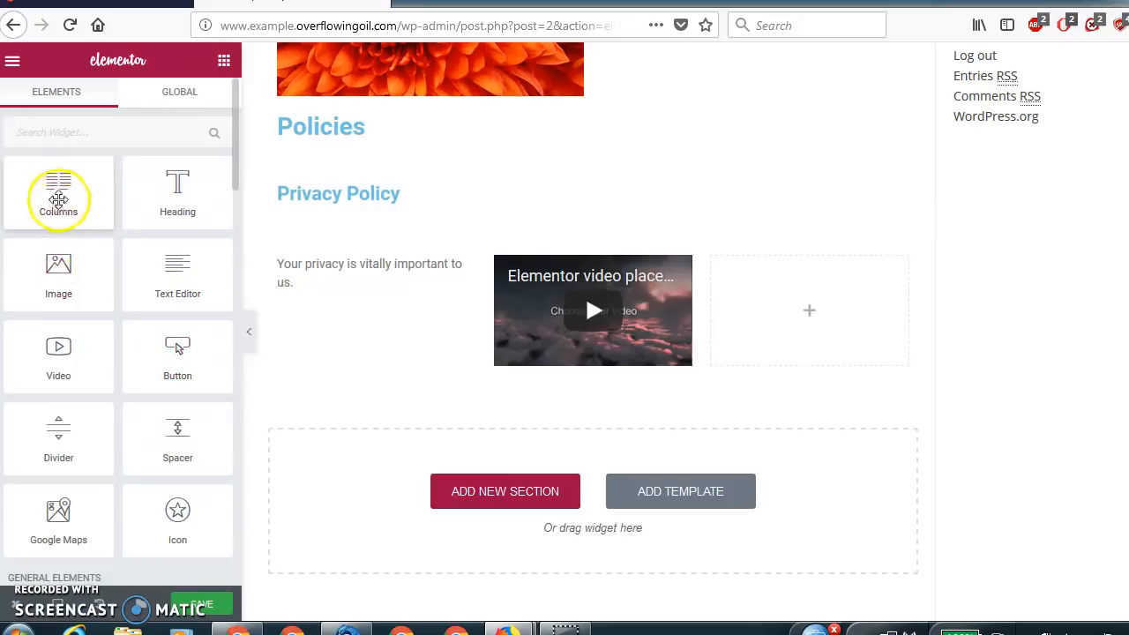
pyautogui.moveTo(60, 267); pyautogui.dragTo(771, 315)
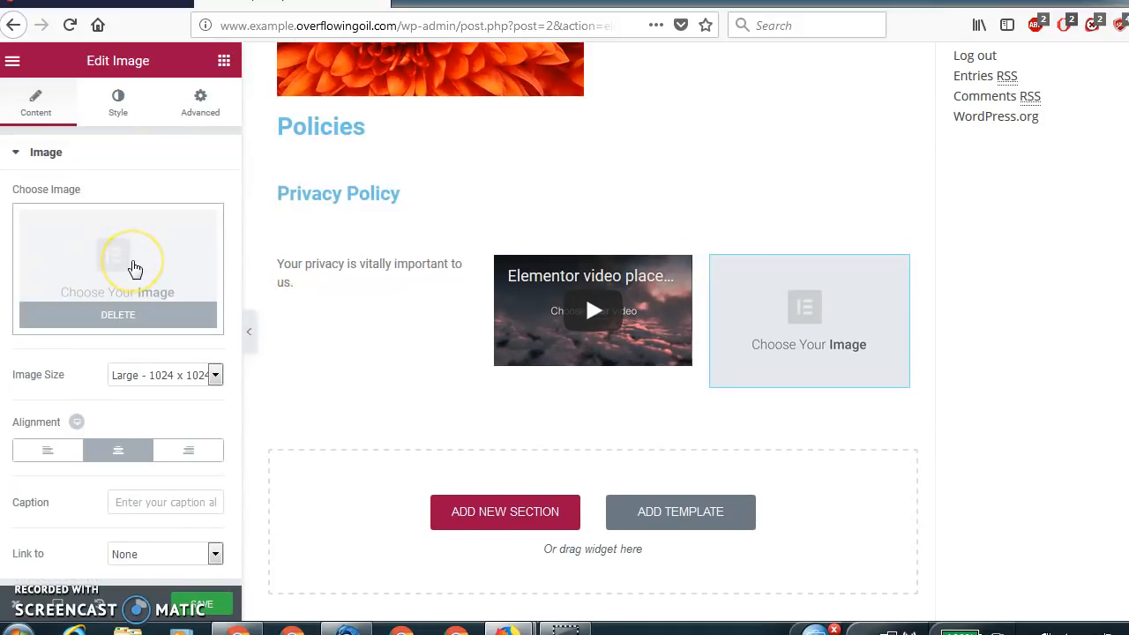
pyautogui.click(134, 268)
pyautogui.click(101, 264)
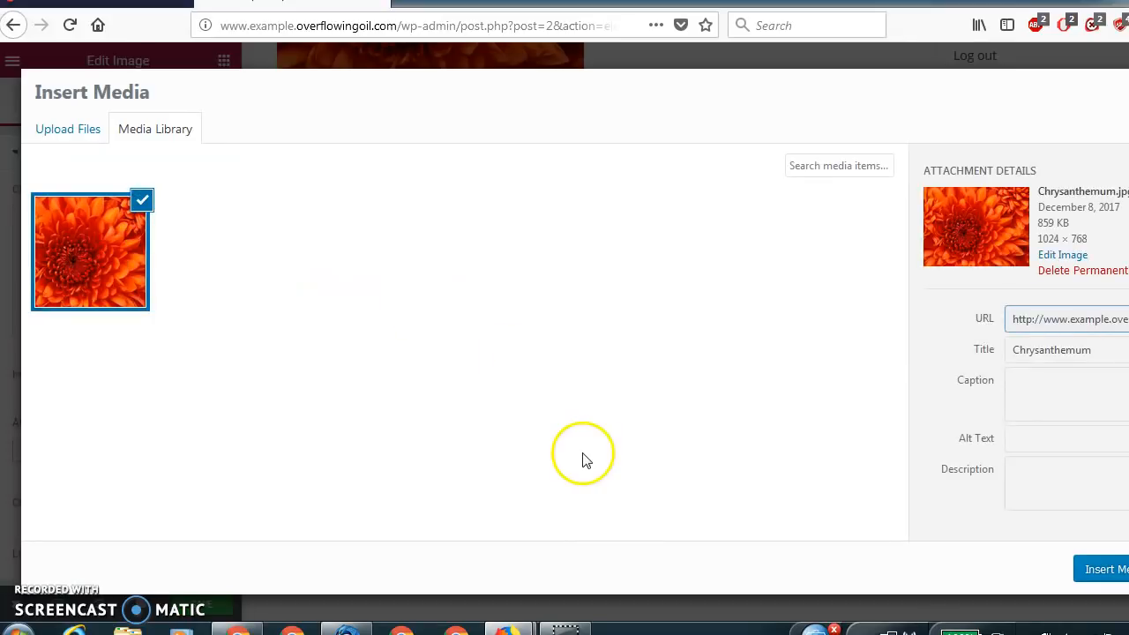
pyautogui.click(1093, 572)
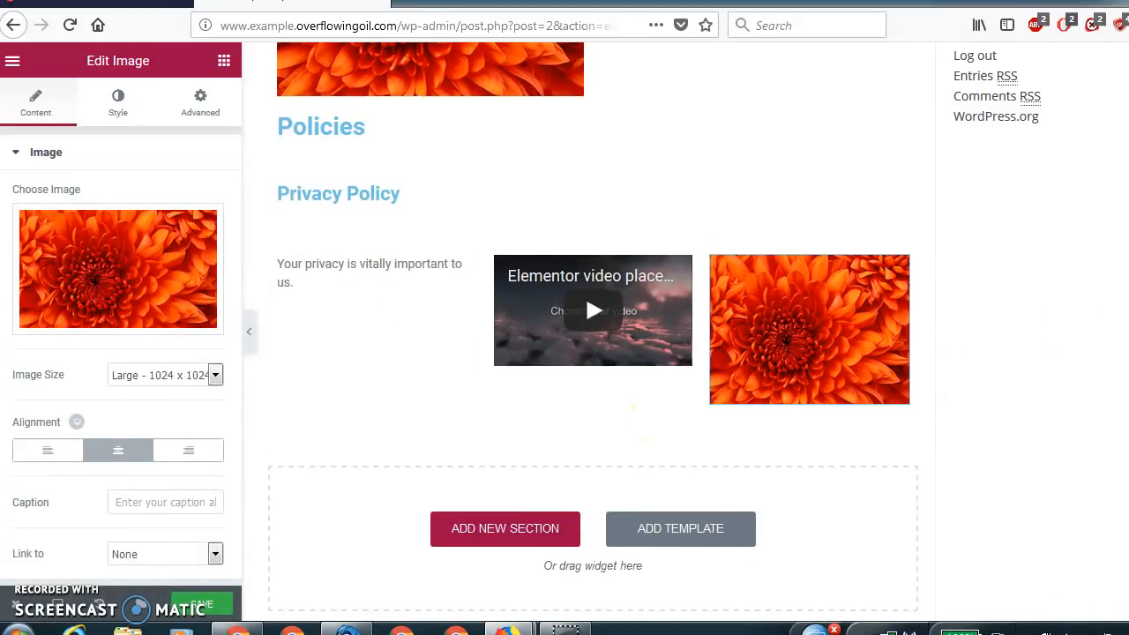
# Open the advanced settings of the three-column section below Privacy Policy, looking through its style settings first.
pyautogui.scroll(-2, 634, 408)
pyautogui.scroll(5, 633, 408)
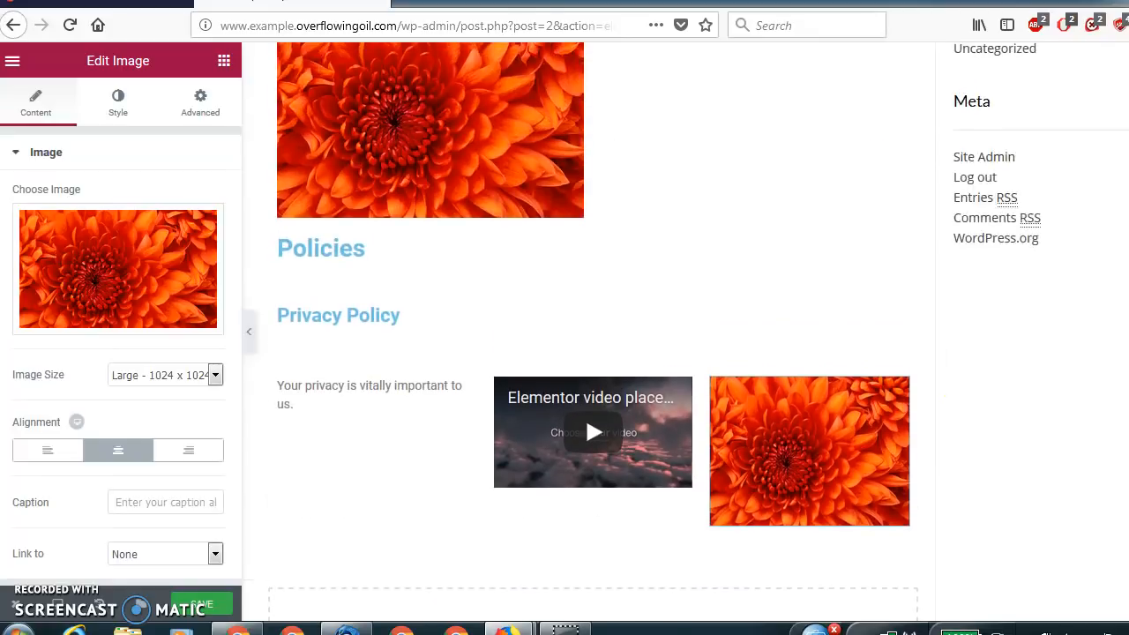
pyautogui.scroll(-4, 586, 291)
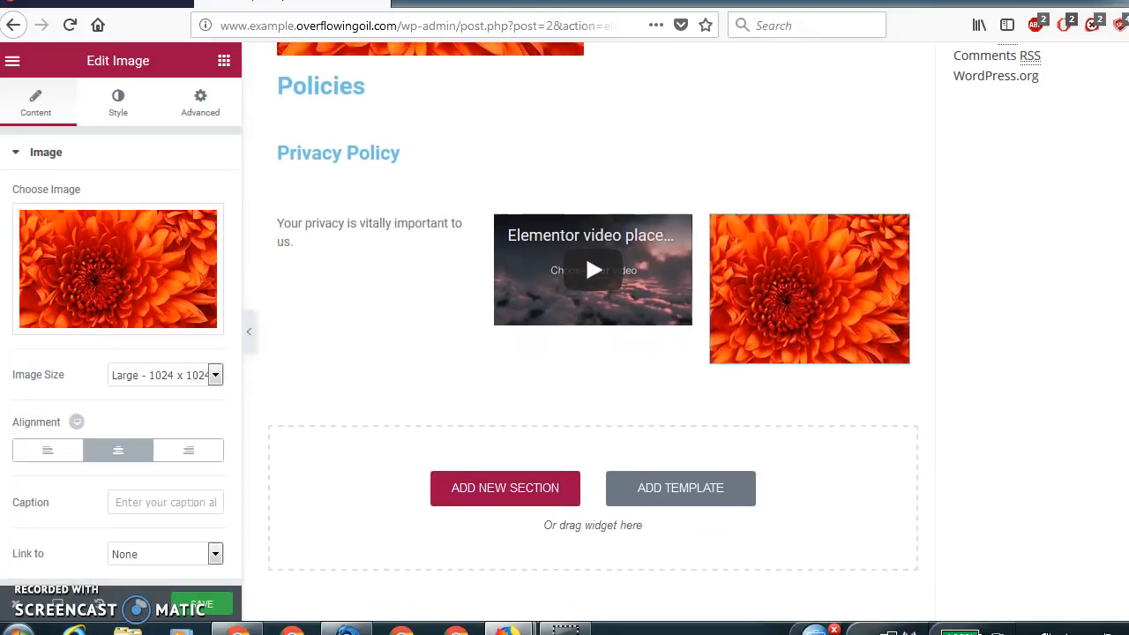
pyautogui.scroll(-1, 585, 250)
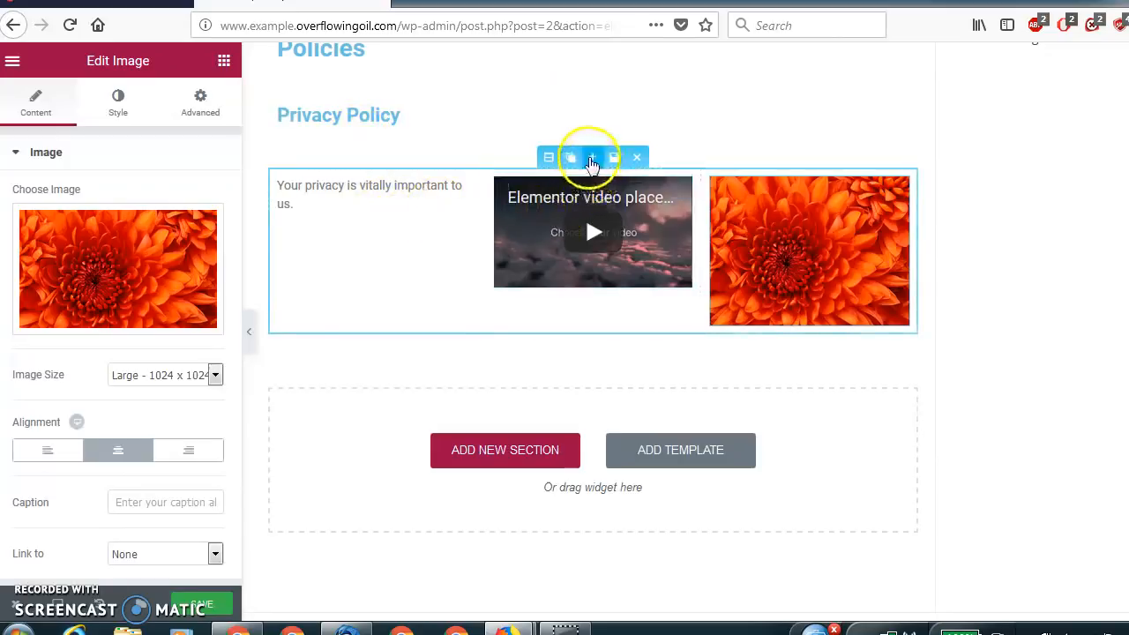
pyautogui.click(551, 157)
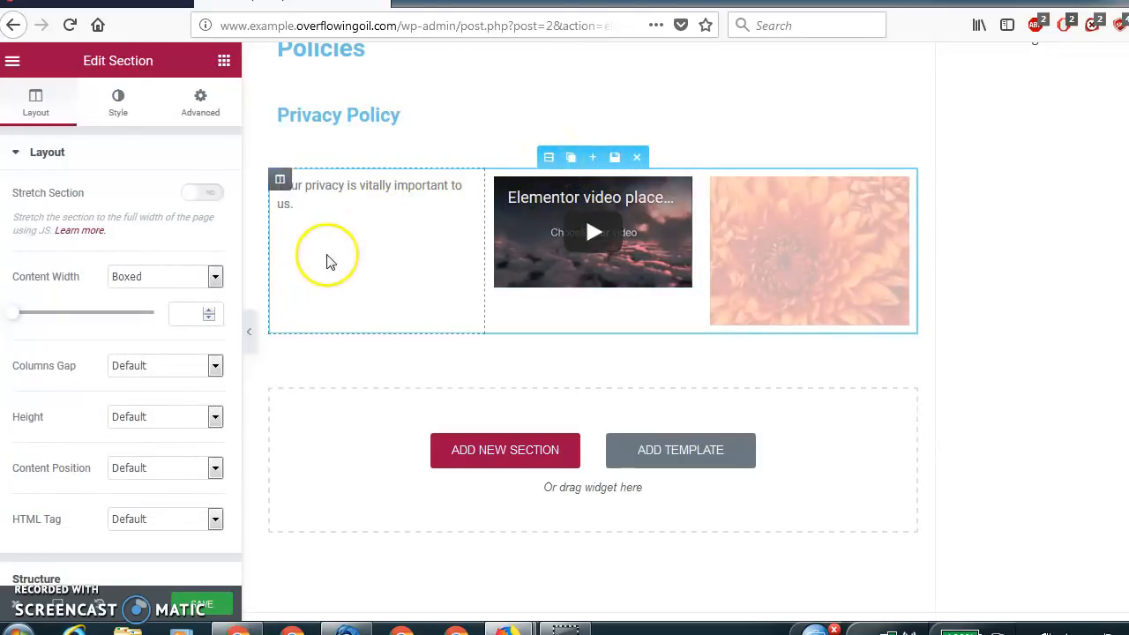
pyautogui.click(129, 107)
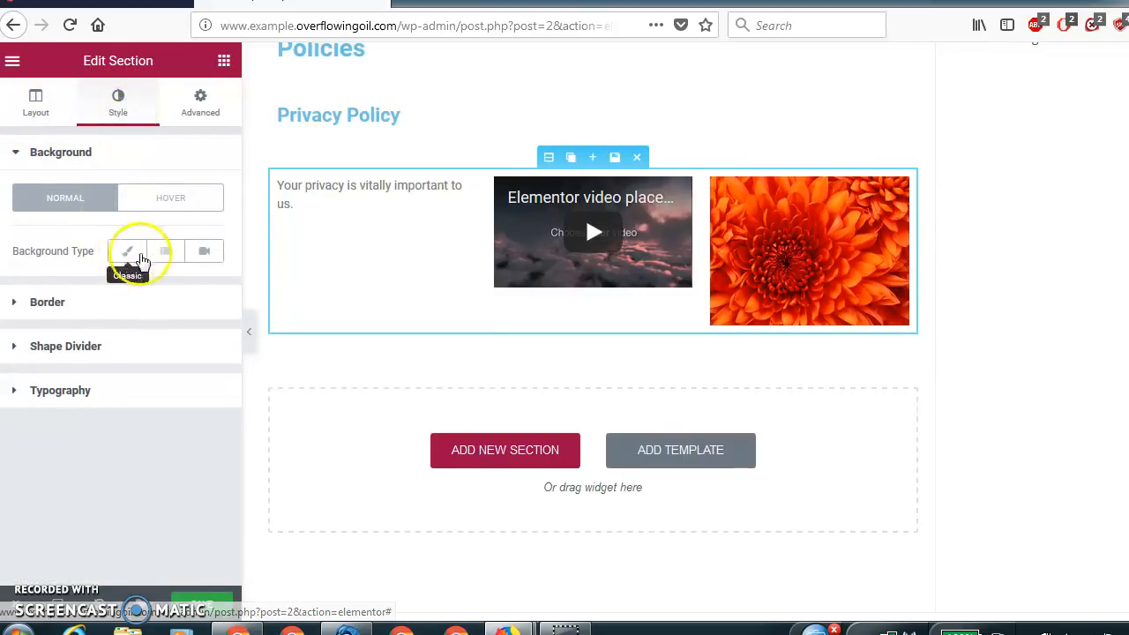
pyautogui.click(211, 112)
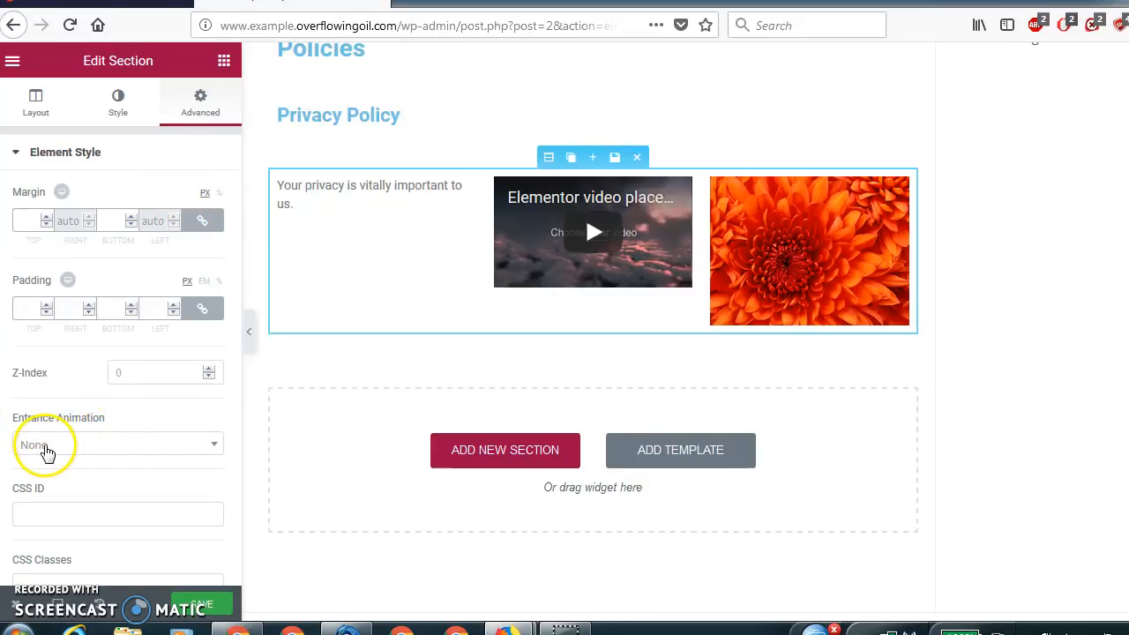
# Try the Fade In Right and Fade In Down entrance animations on the three-column section.
pyautogui.click(85, 452)
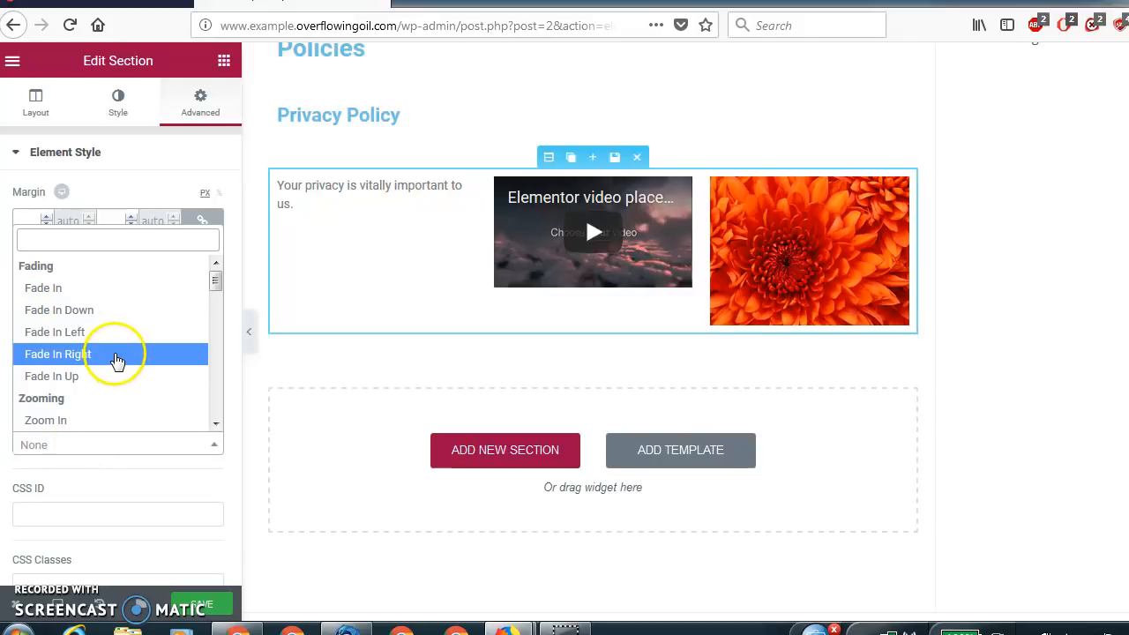
pyautogui.moveTo(217, 285)
pyautogui.mouseDown()
pyautogui.moveTo(215, 315)
pyautogui.moveTo(208, 290)
pyautogui.mouseUp()
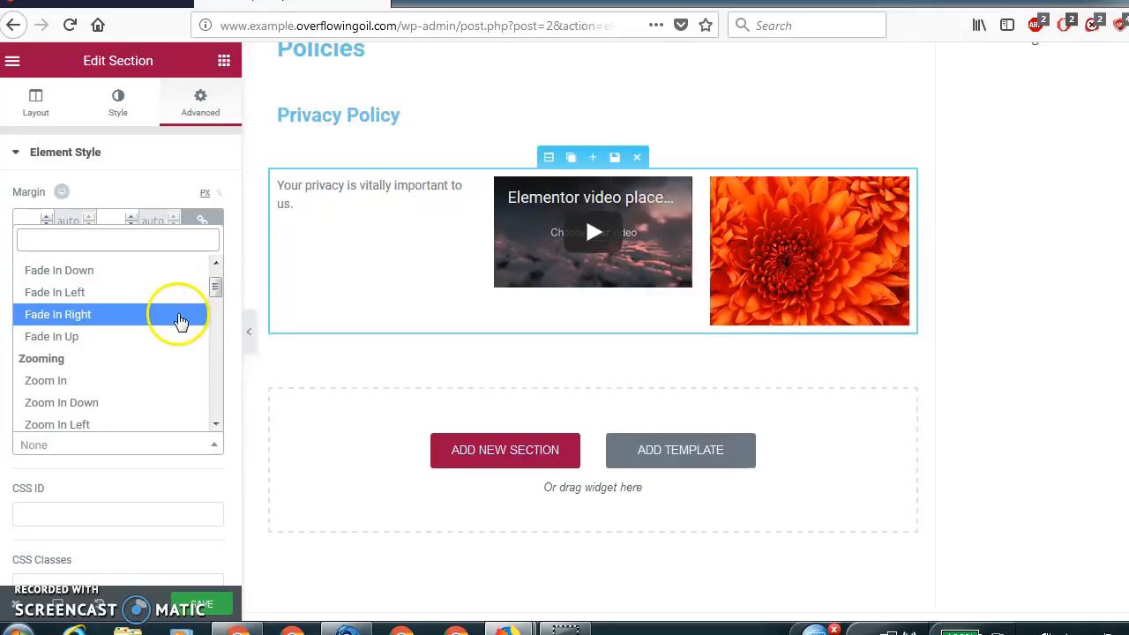
pyautogui.click(181, 319)
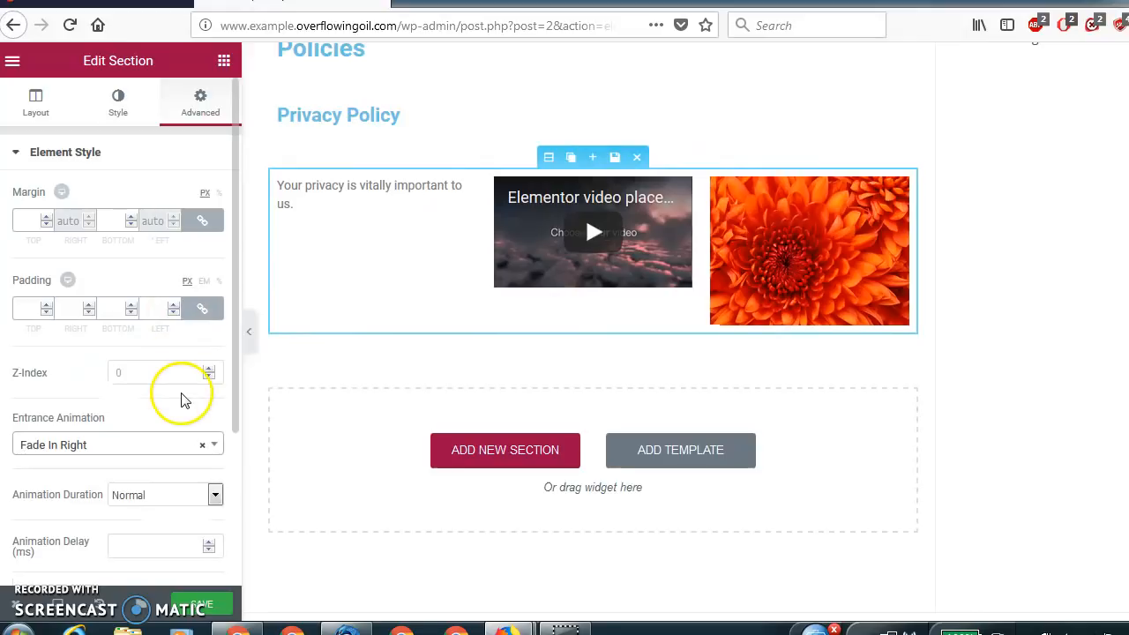
pyautogui.click(171, 449)
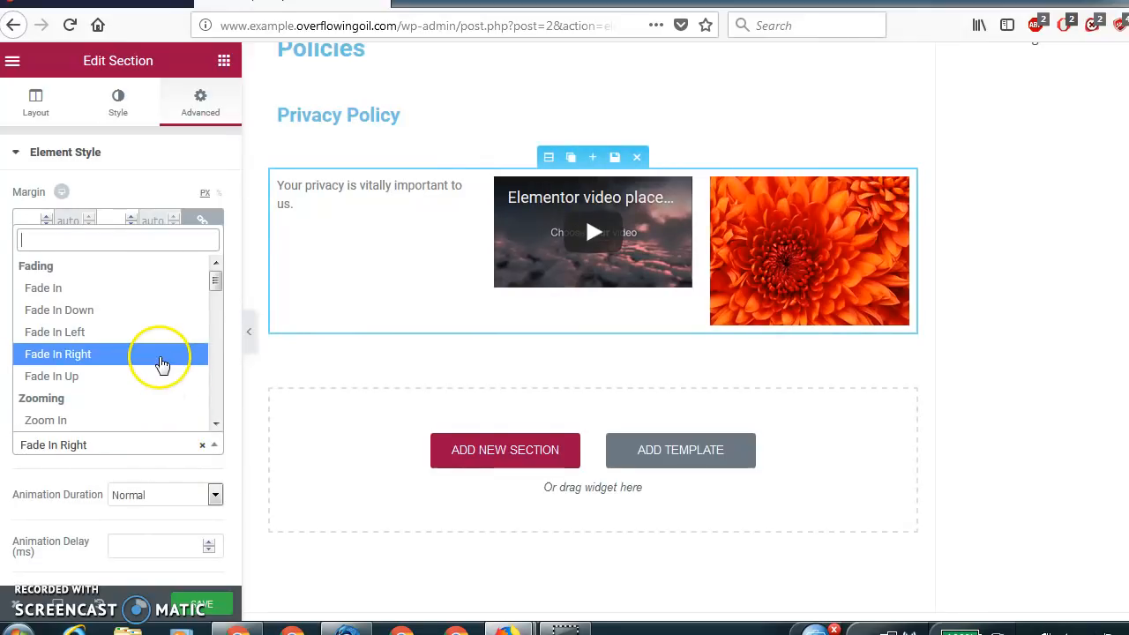
pyautogui.click(144, 309)
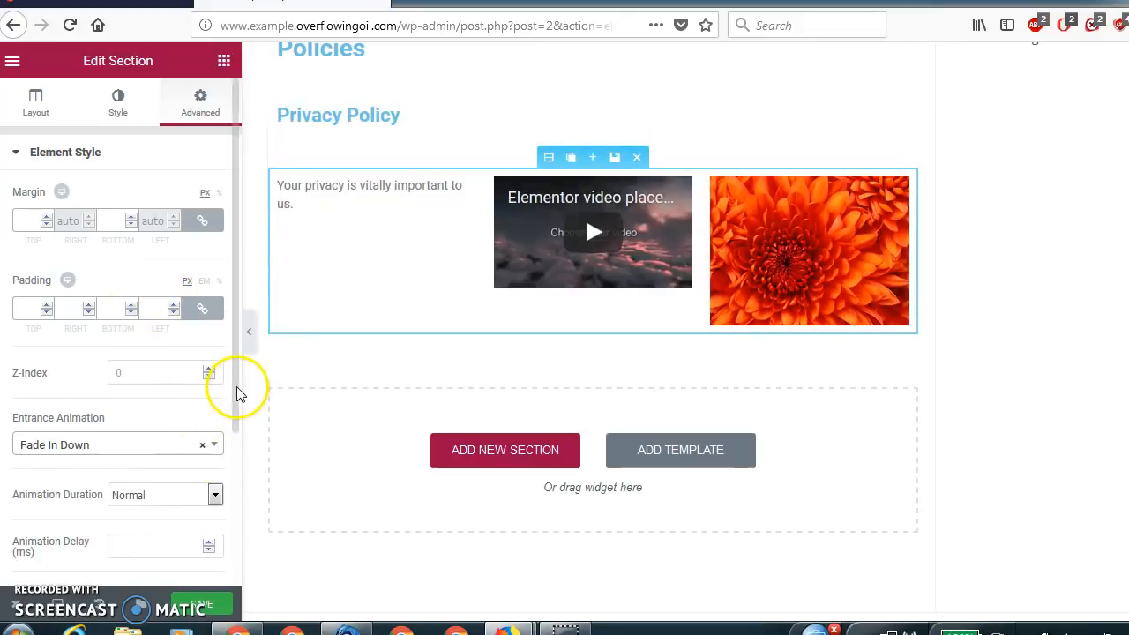
# Set the three-column section's entrance animation to Slide In Right.
pyautogui.scroll(-3, 221, 441)
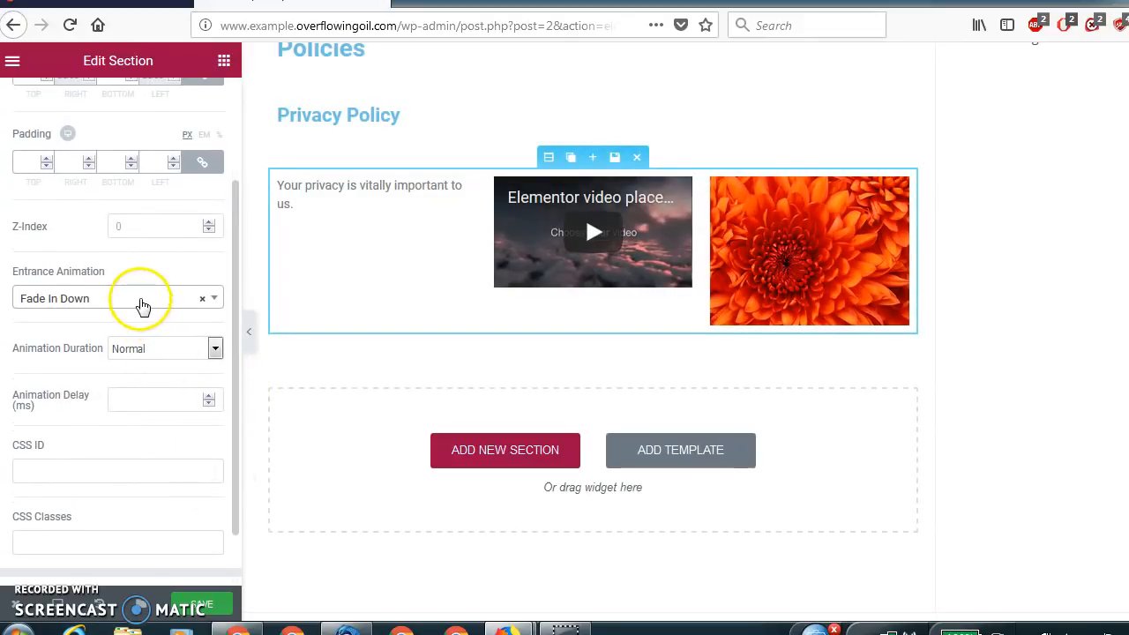
pyautogui.click(141, 306)
pyautogui.moveTo(214, 132); pyautogui.dragTo(214, 206)
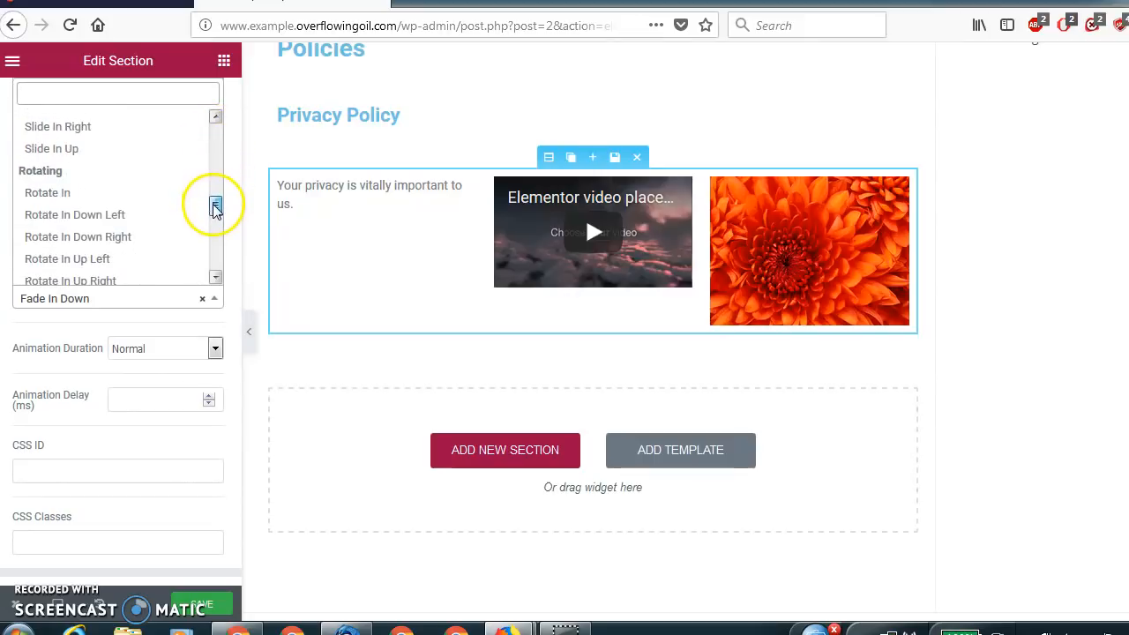
pyautogui.click(168, 126)
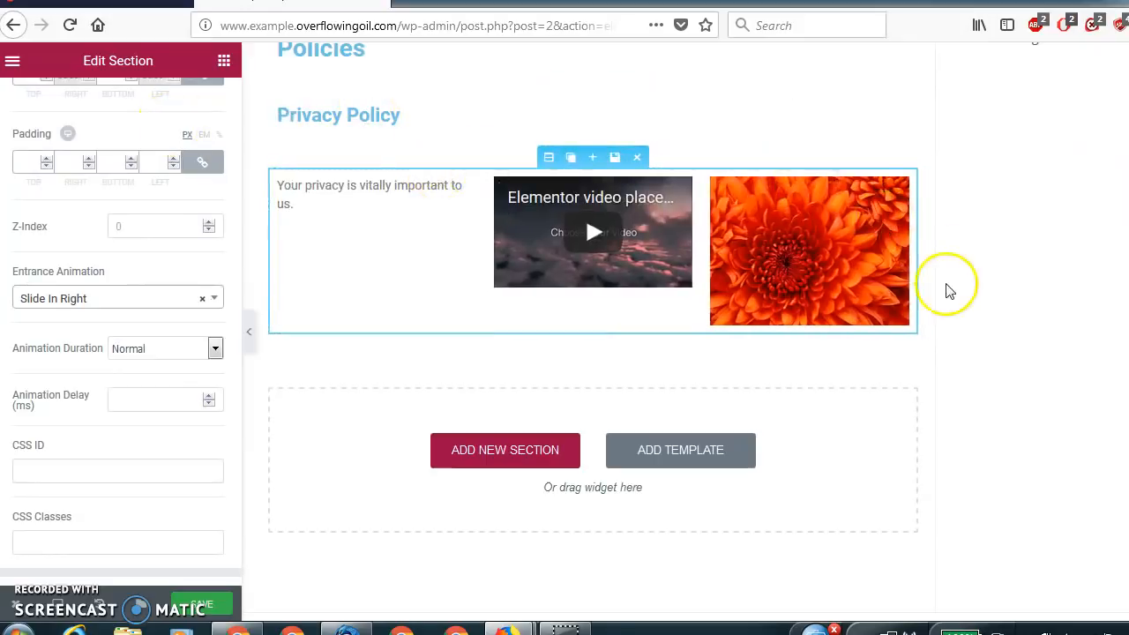
# Add a single-column section below the three-column privacy section containing a Button widget with the text "Contact Us".
pyautogui.scroll(4, 593, 326)
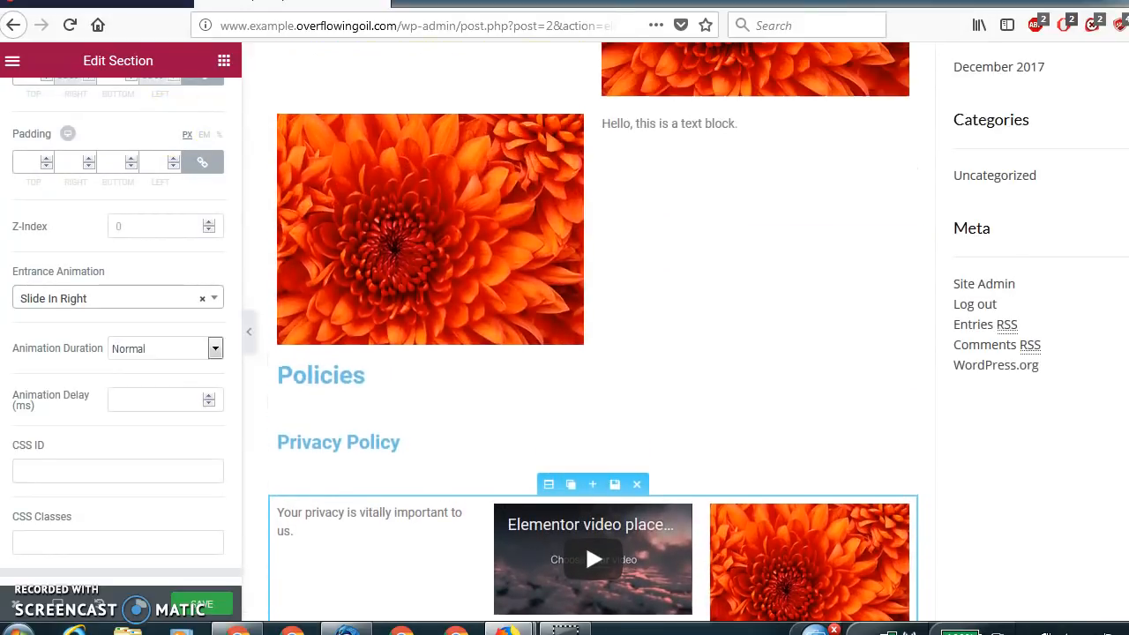
pyautogui.scroll(-5, 593, 327)
pyautogui.scroll(2, 593, 326)
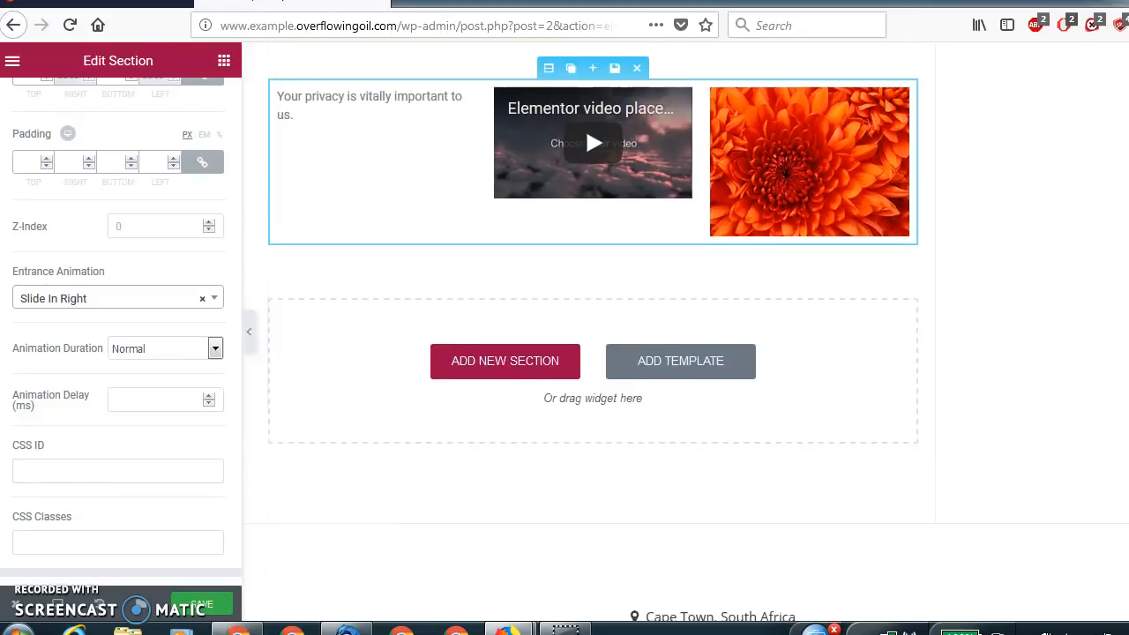
pyautogui.scroll(-1, 592, 326)
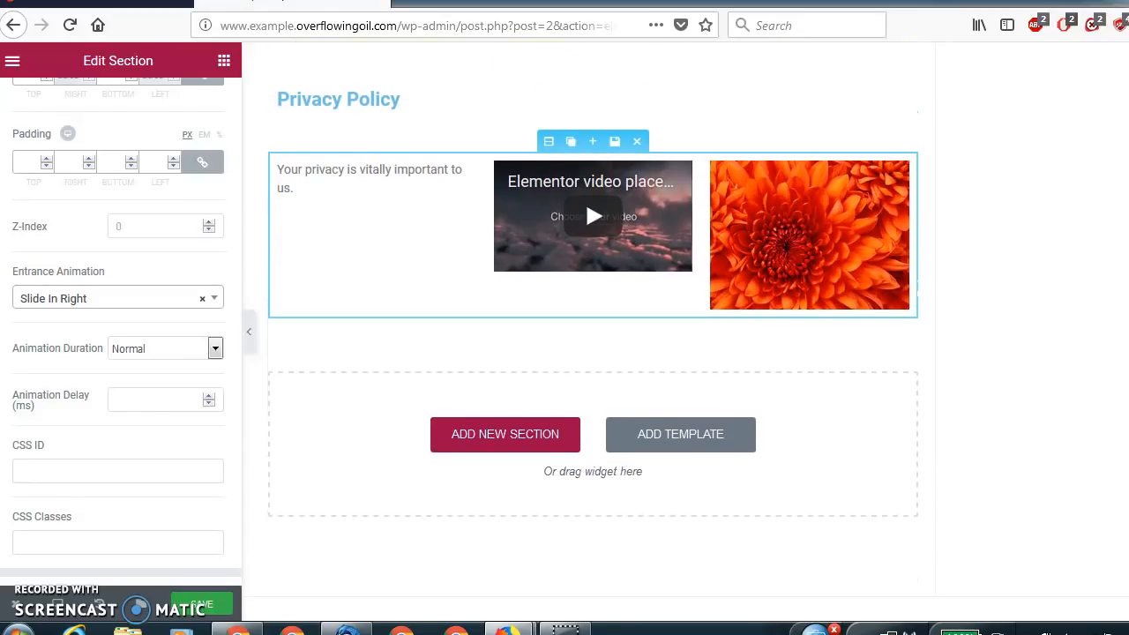
pyautogui.click(495, 434)
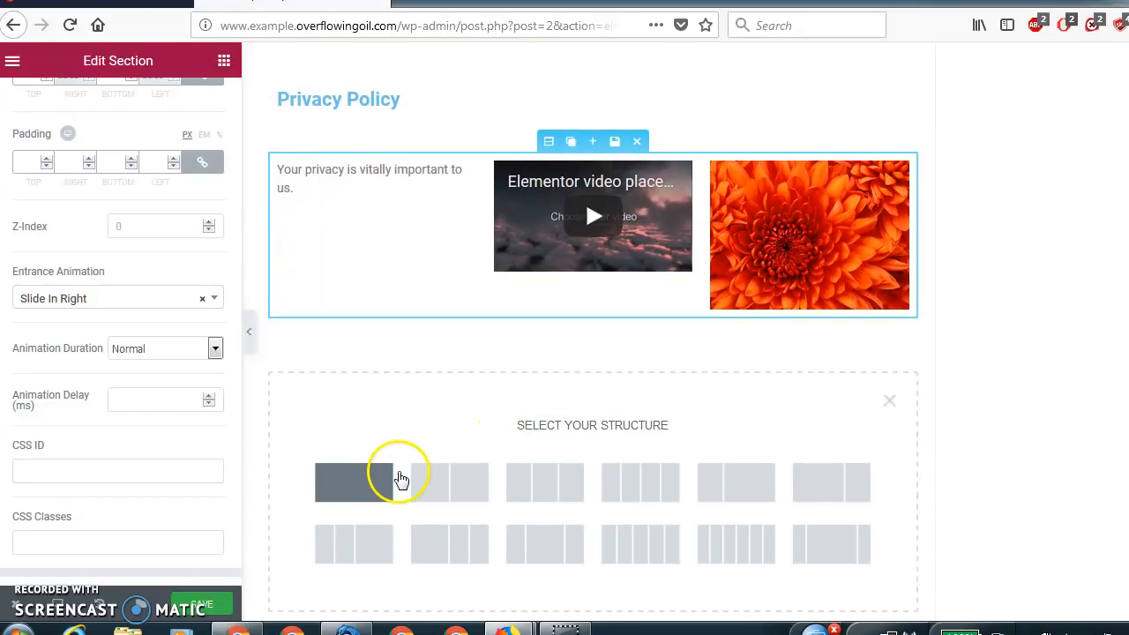
pyautogui.click(367, 484)
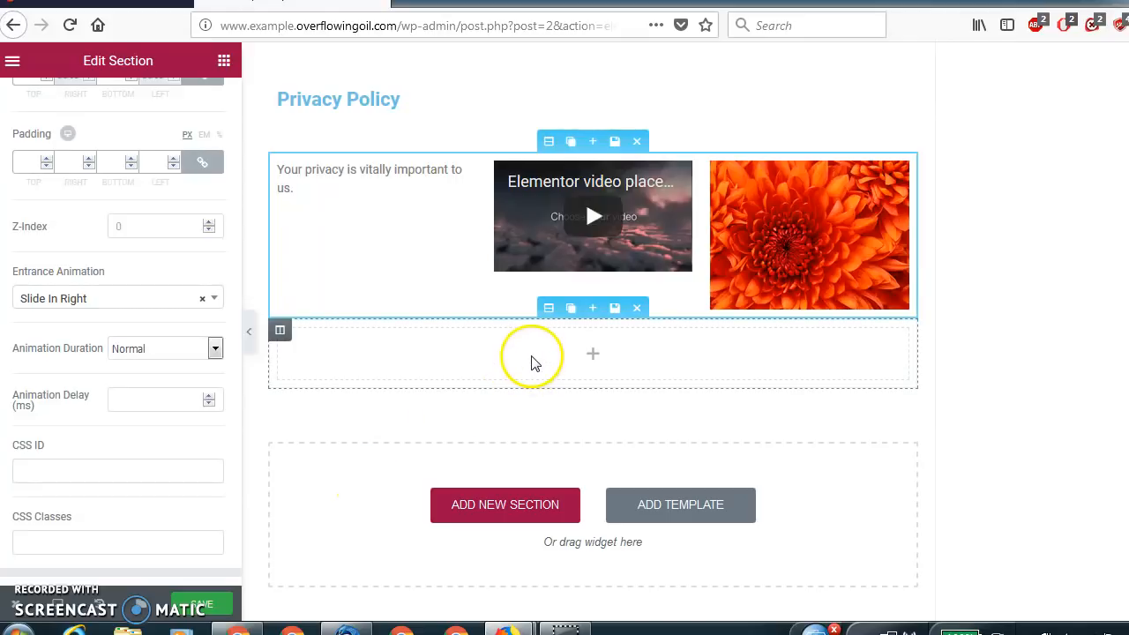
pyautogui.click(503, 357)
pyautogui.moveTo(176, 353); pyautogui.dragTo(398, 353)
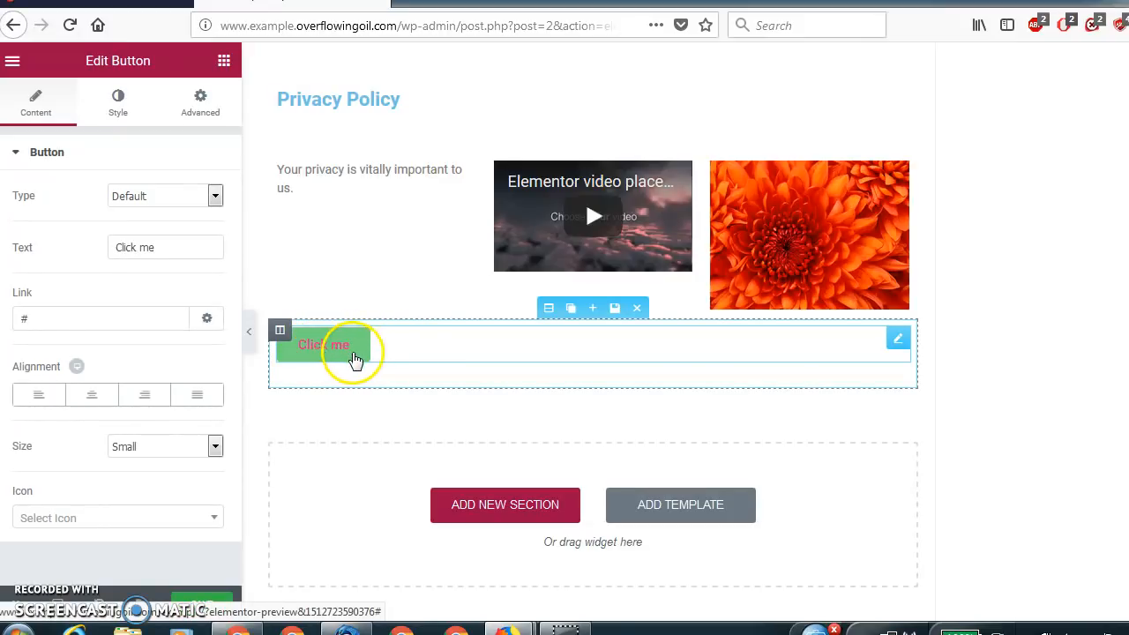
pyautogui.tripleClick(121, 250)
pyautogui.write('Contact Us')
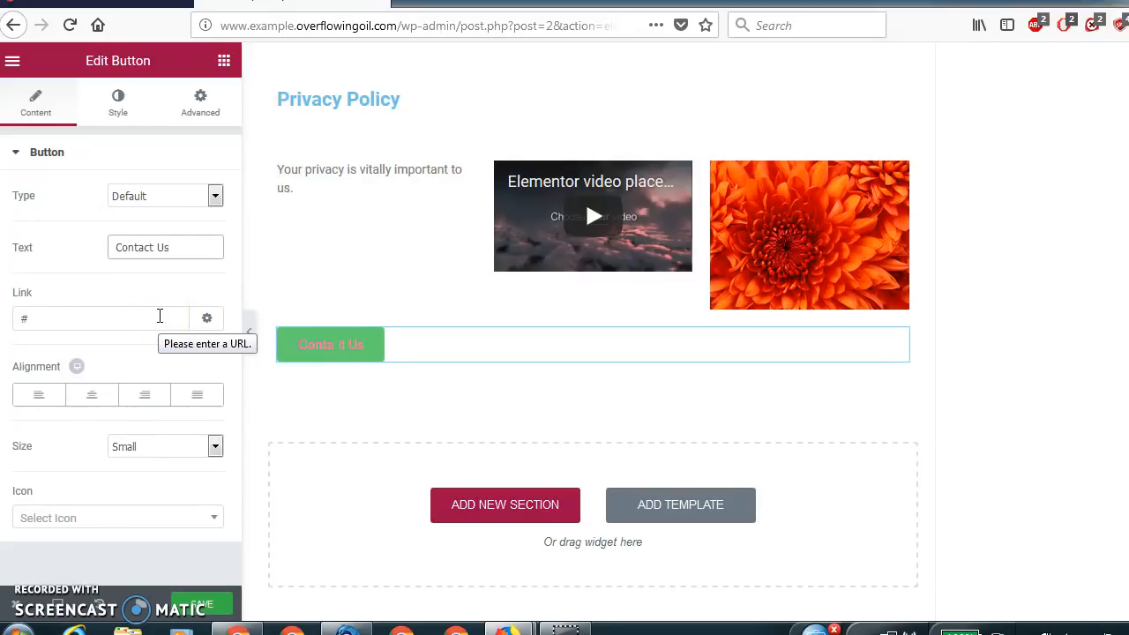
# Try the Info, Success, Warning and Danger types on the Contact Us button.
pyautogui.click(151, 198)
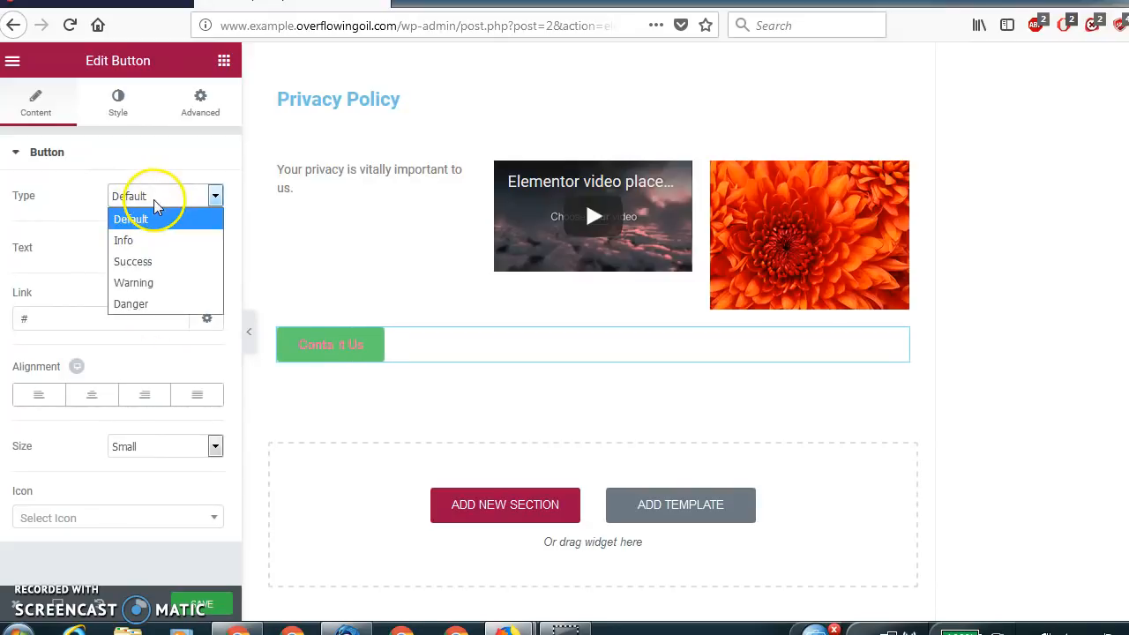
pyautogui.click(154, 239)
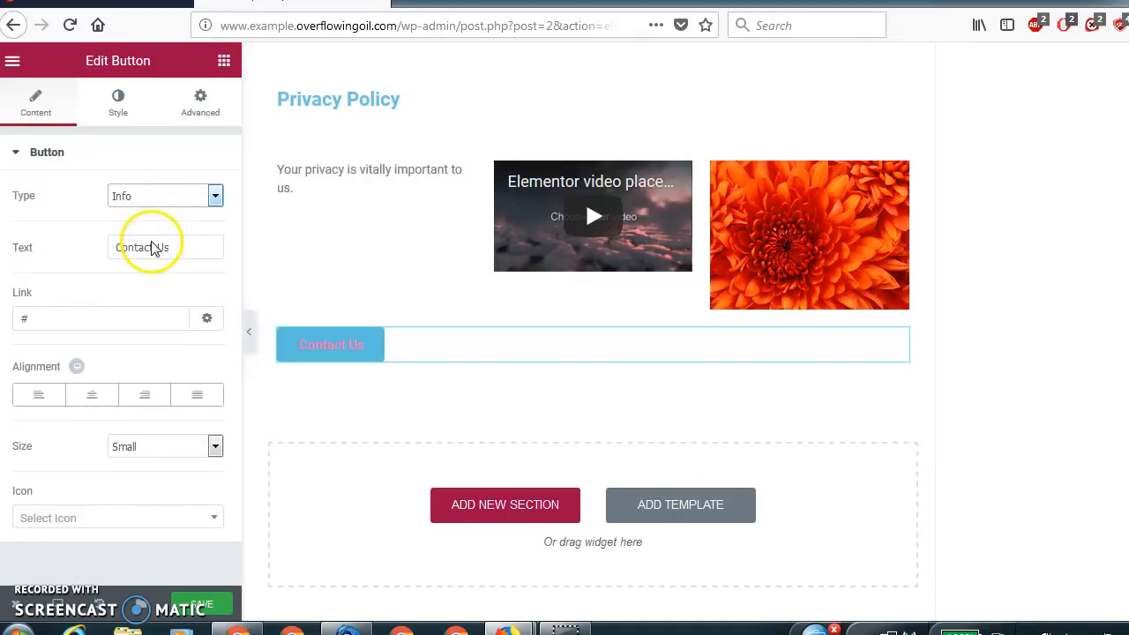
pyautogui.click(156, 194)
pyautogui.click(155, 261)
pyautogui.click(152, 196)
pyautogui.click(150, 283)
pyautogui.click(168, 200)
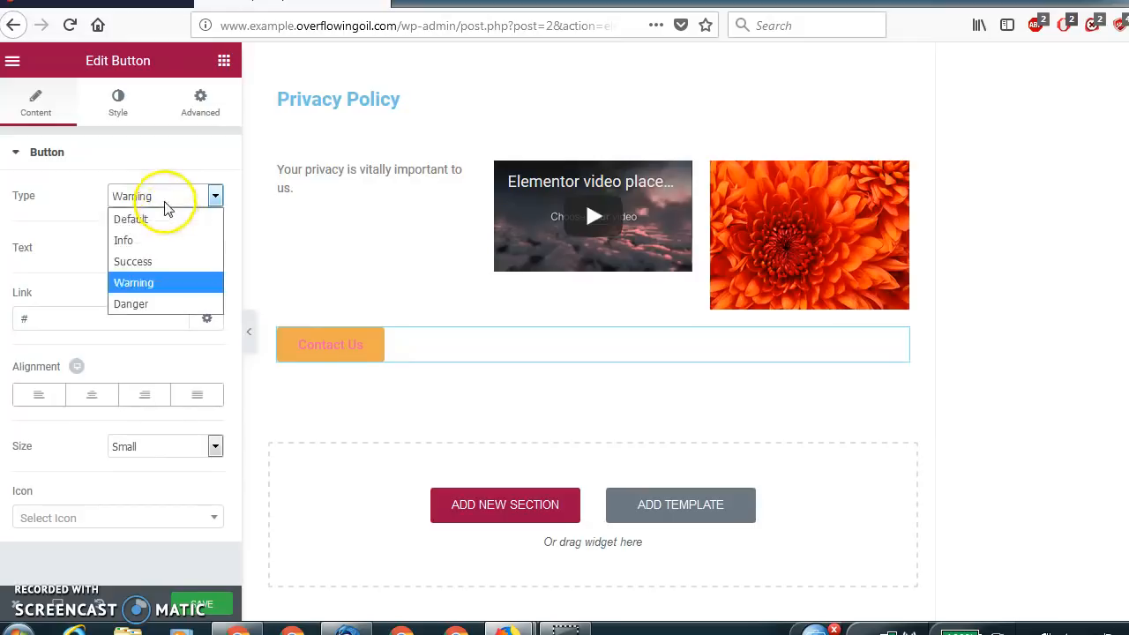
pyautogui.click(155, 303)
# Set the Contact Us button's type to Info and its link to the site's /contact-us page on overflowingoil.com.
pyautogui.click(167, 199)
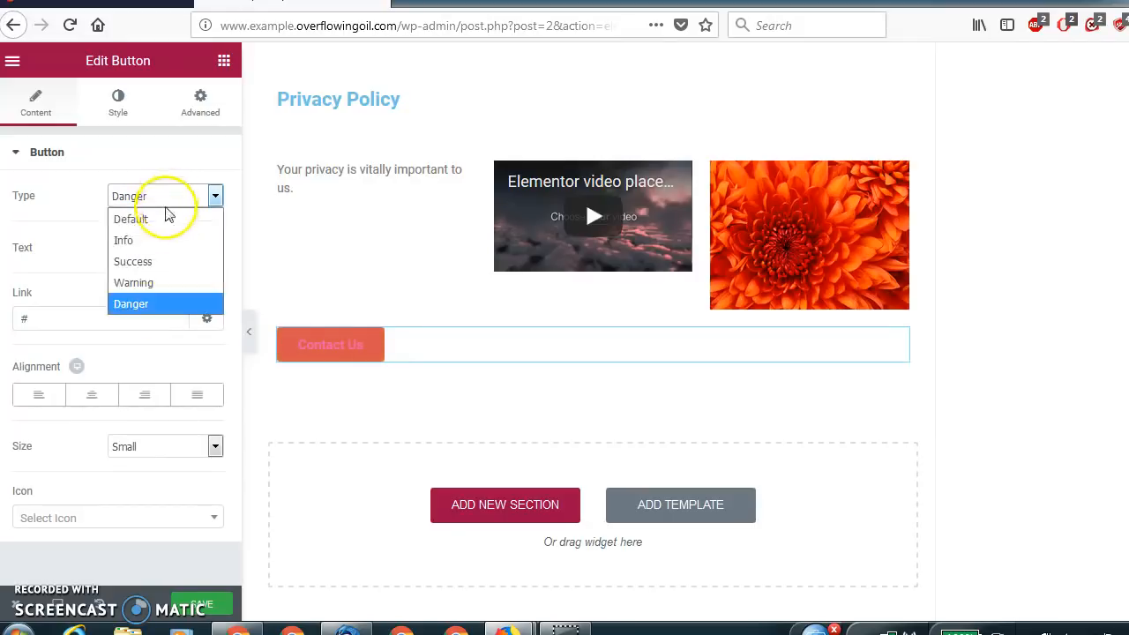
pyautogui.click(161, 240)
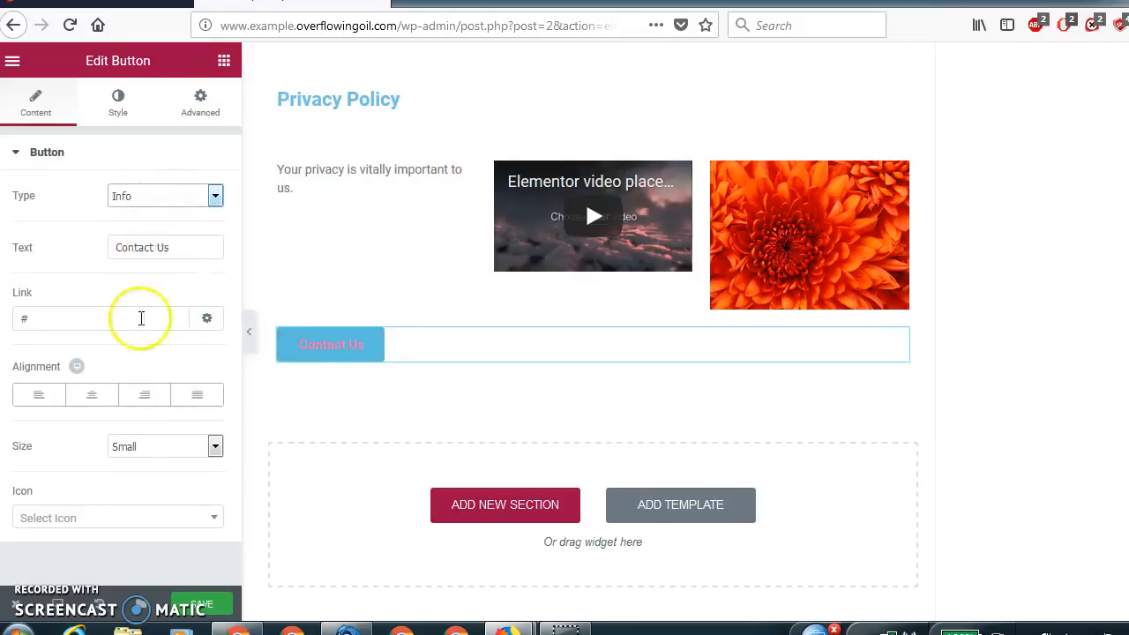
pyautogui.click(44, 325)
pyautogui.moveTo(21, 314); pyautogui.dragTo(128, 311)
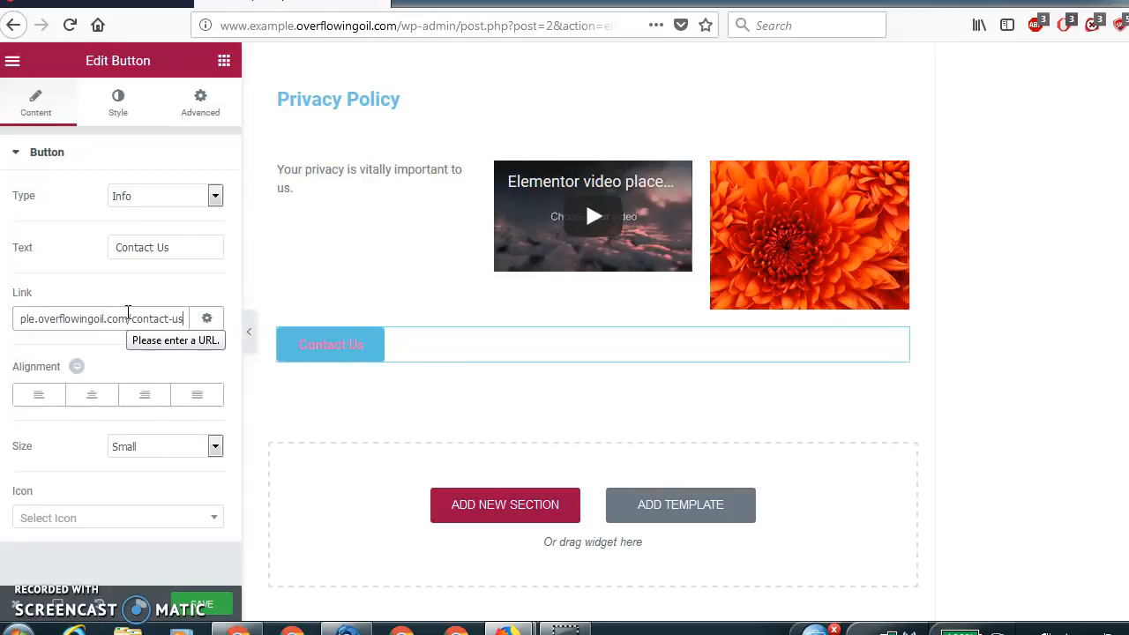
# Center the Contact Us button and set its size to Medium, leaving it without an icon.
pyautogui.click(88, 397)
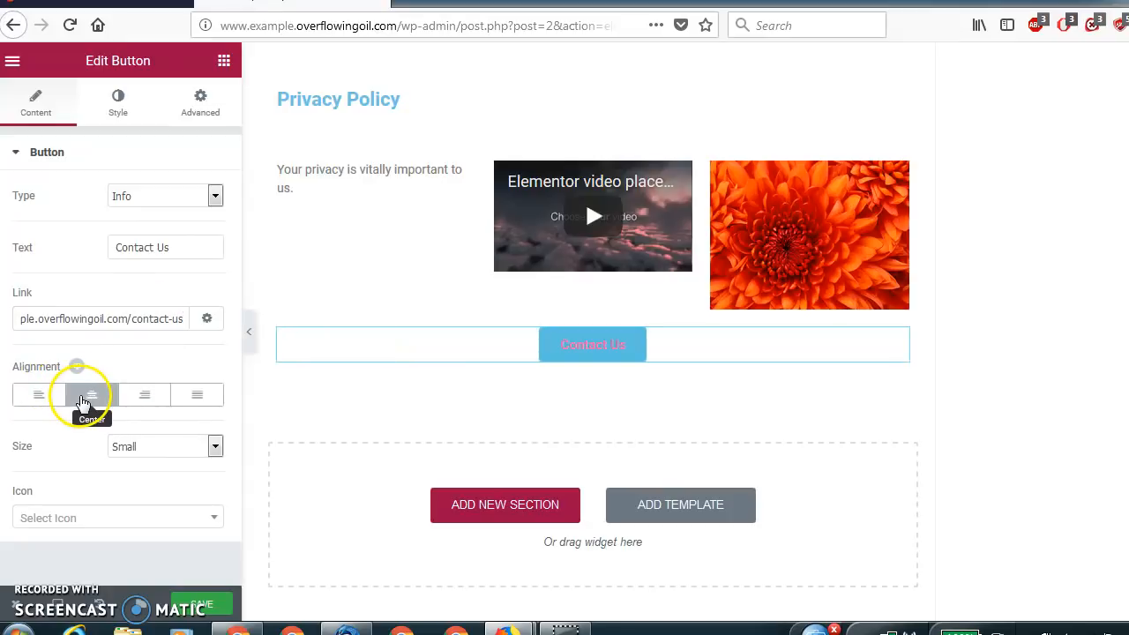
pyautogui.click(217, 451)
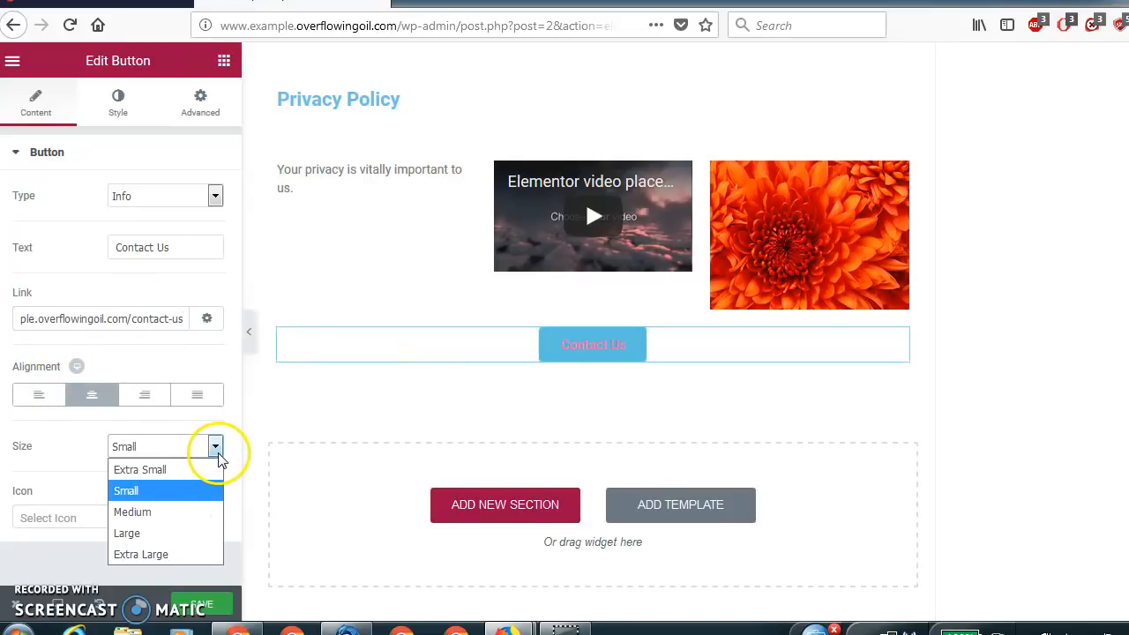
pyautogui.click(189, 511)
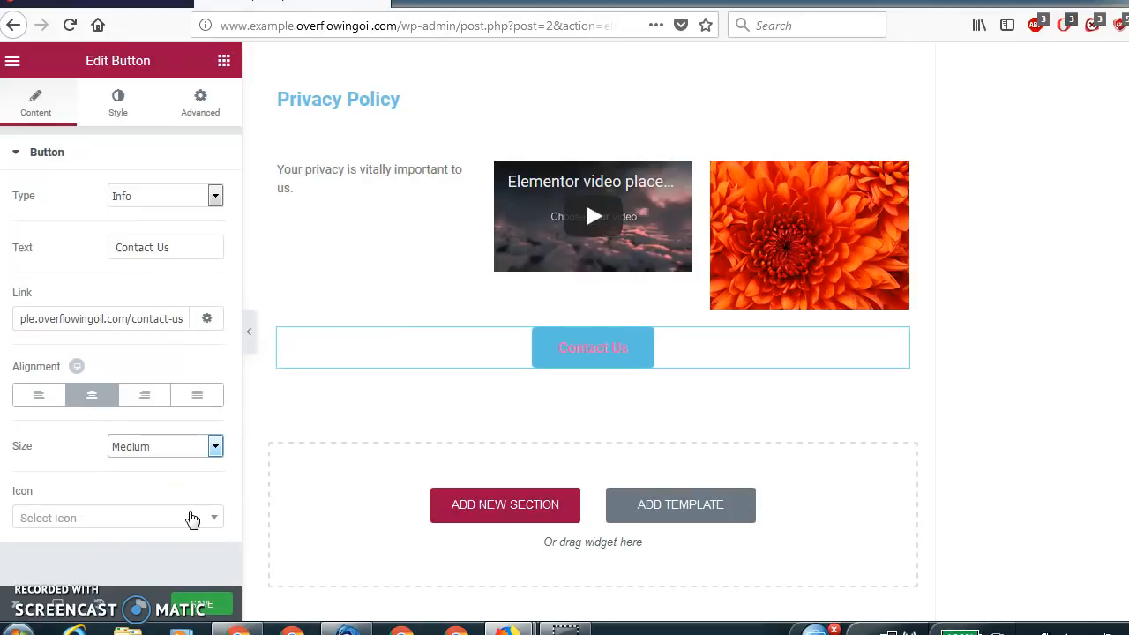
pyautogui.click(132, 518)
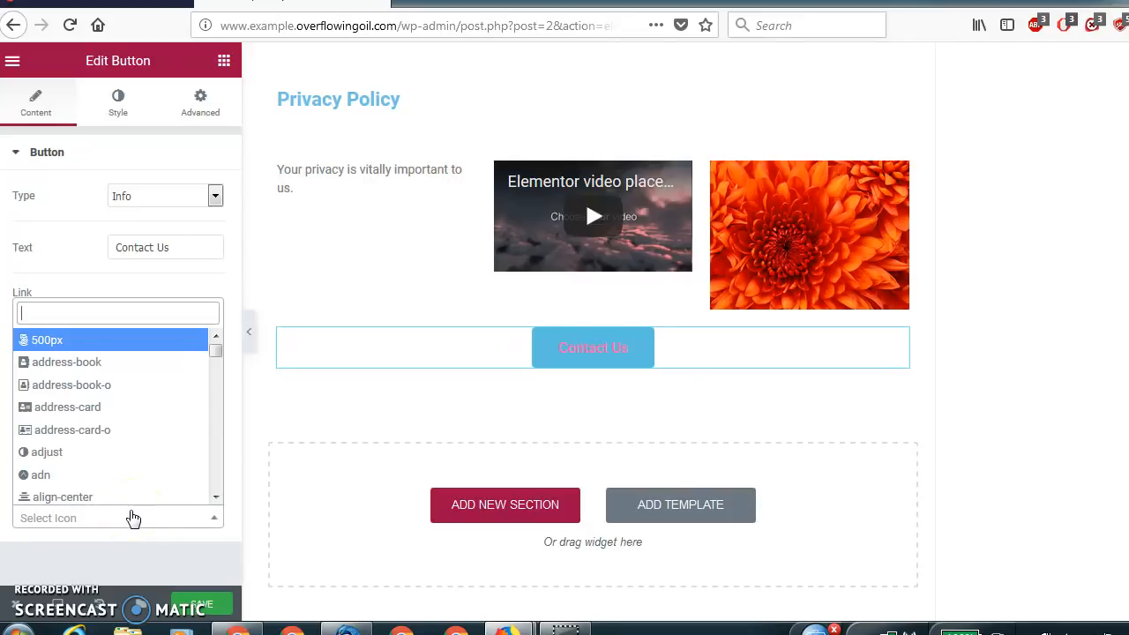
pyautogui.click(132, 521)
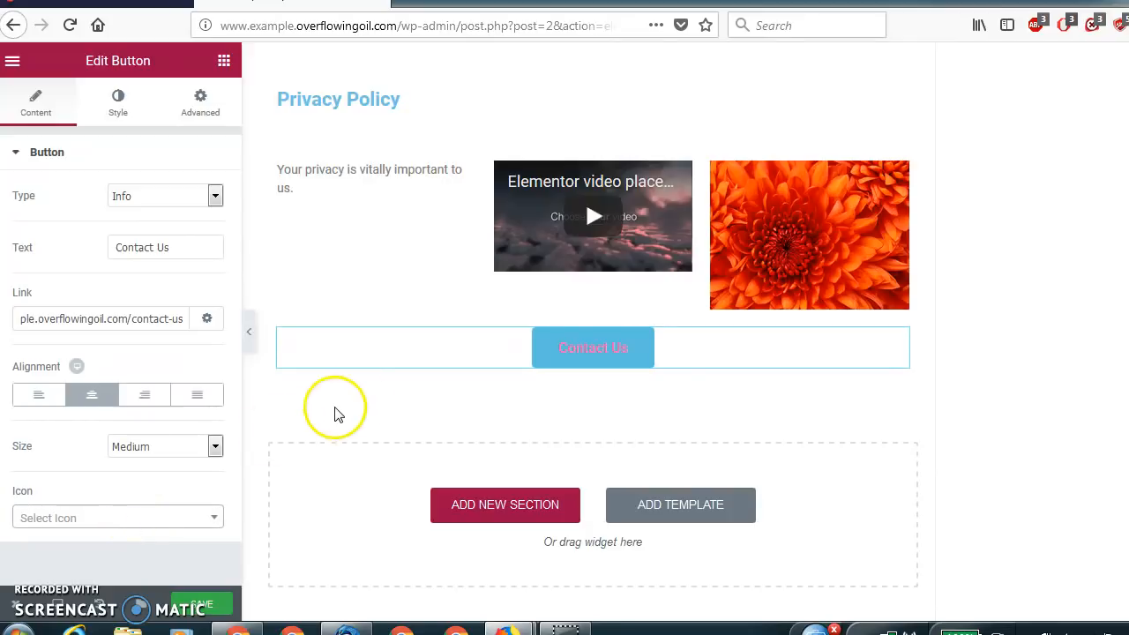
# Enable custom typography for the Contact Us button and set its font family to Lobster.
pyautogui.click(125, 121)
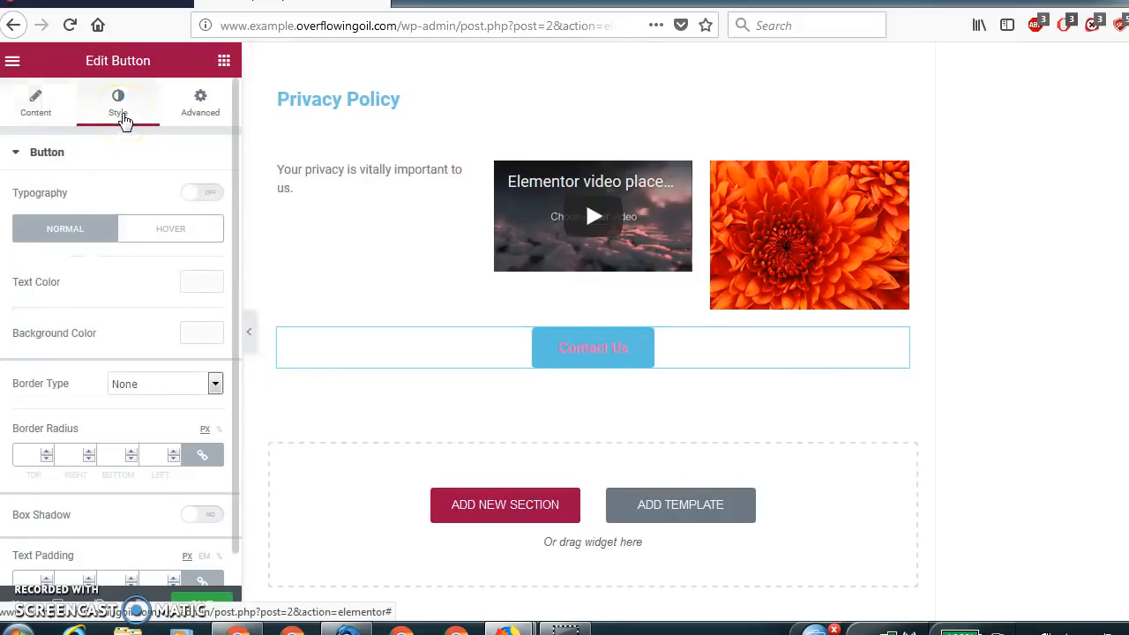
pyautogui.click(202, 194)
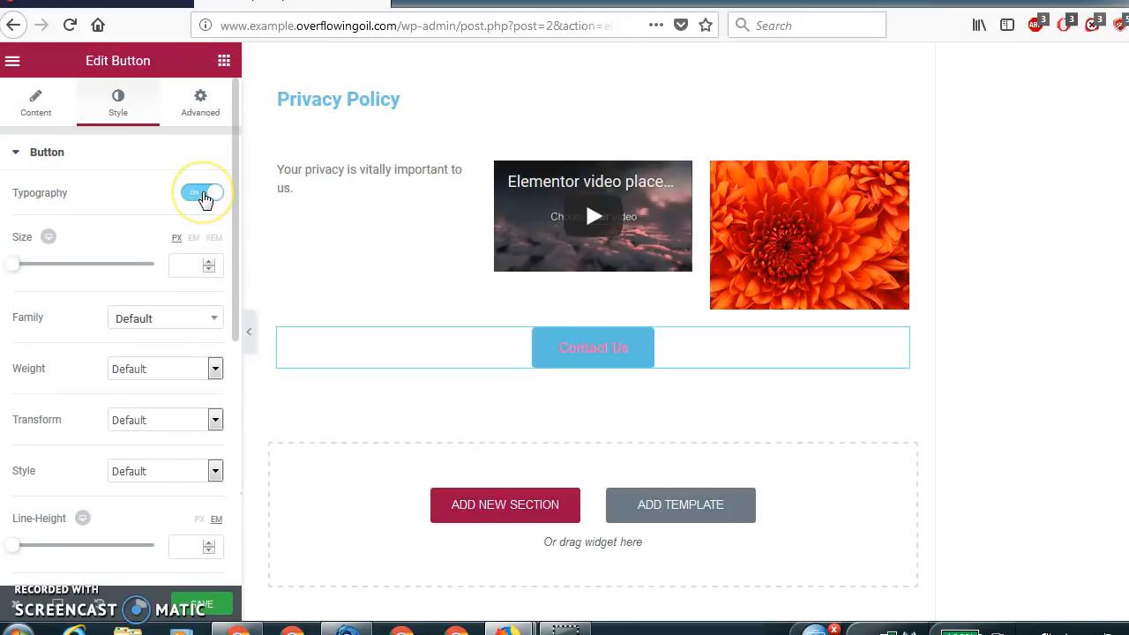
pyautogui.click(165, 321)
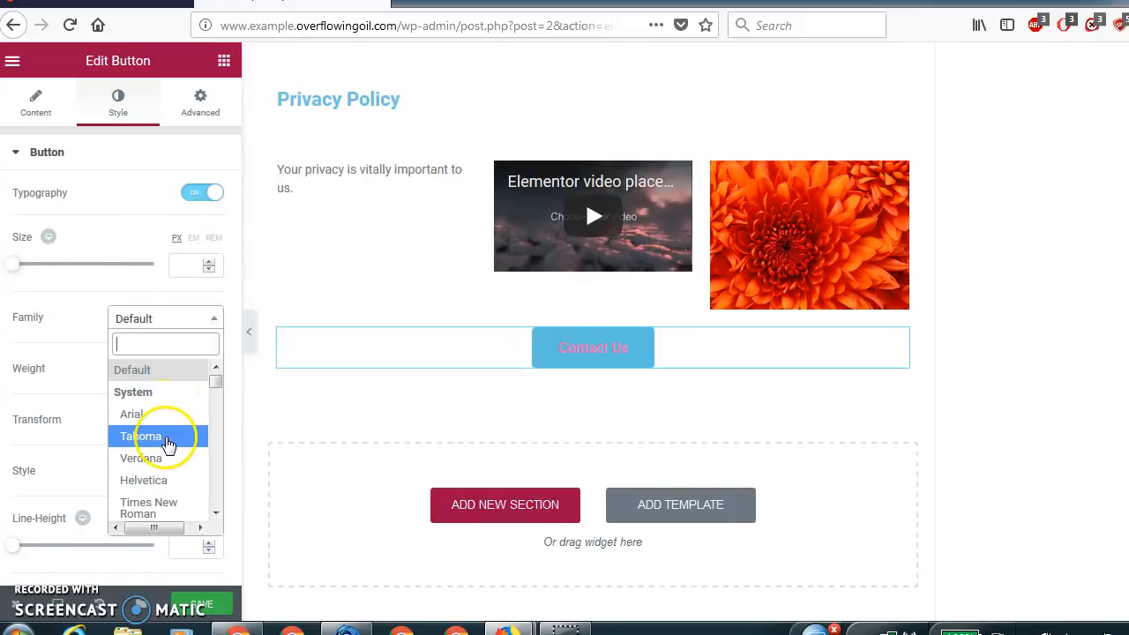
pyautogui.moveTo(216, 380); pyautogui.dragTo(212, 447)
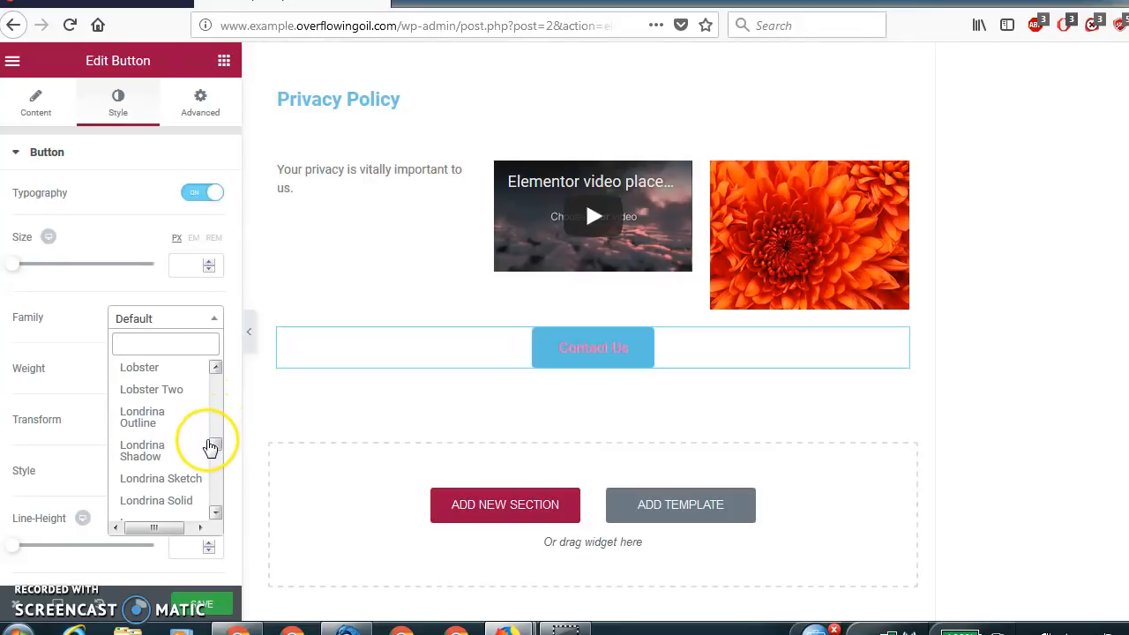
pyautogui.click(173, 371)
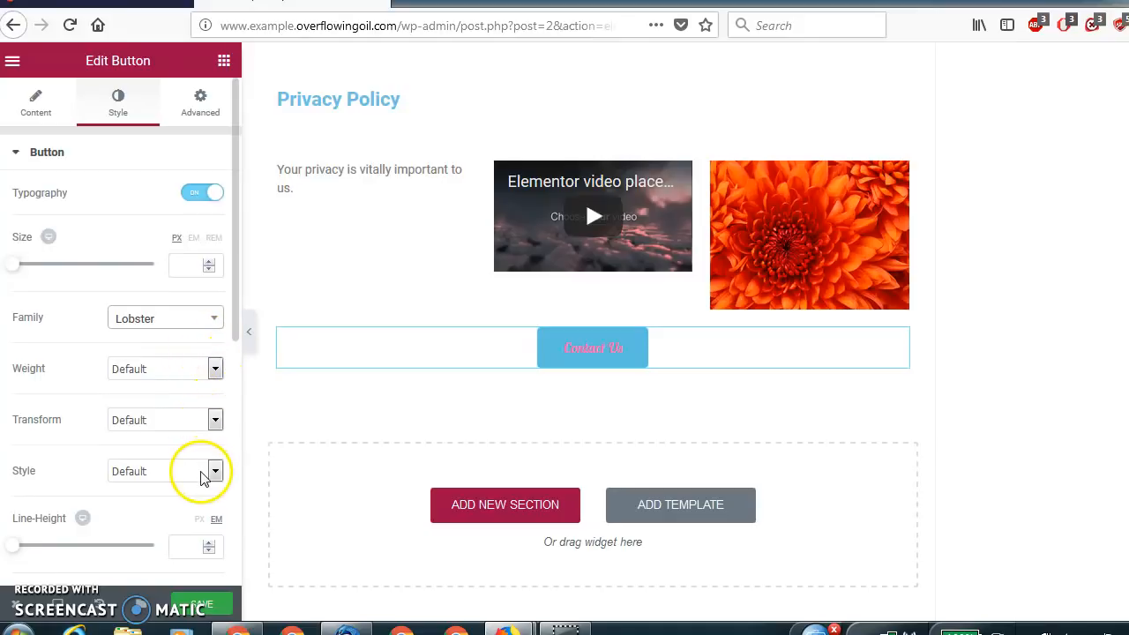
# Set the Contact Us button's normal text color to white (#ffffff).
pyautogui.moveTo(231, 276); pyautogui.dragTo(232, 499)
pyautogui.click(201, 347)
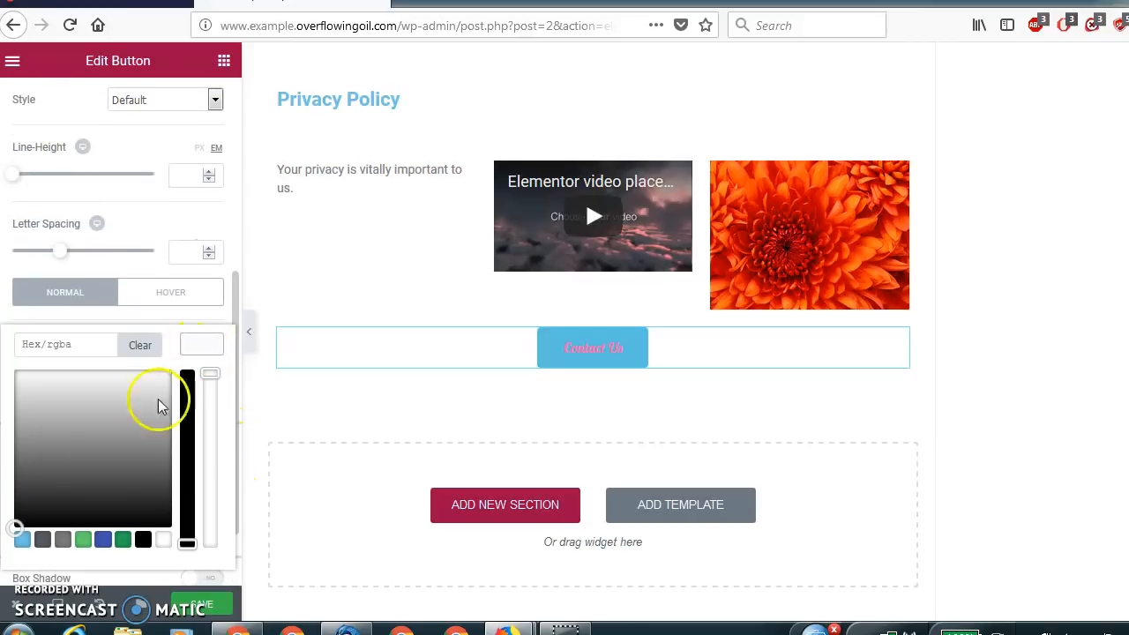
pyautogui.click(162, 542)
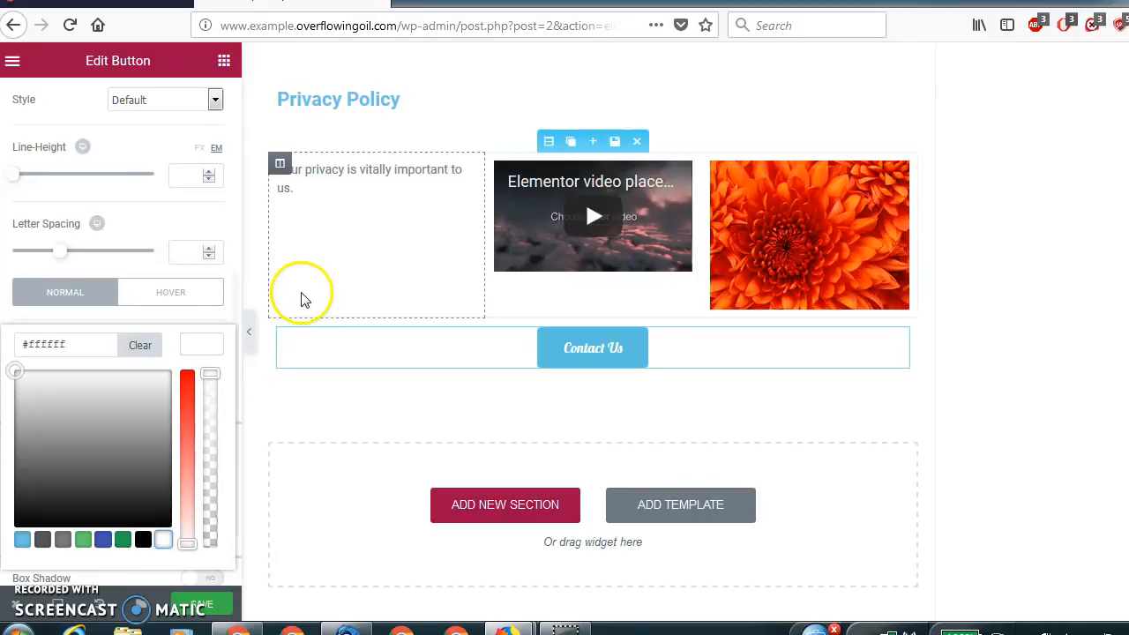
pyautogui.click(143, 232)
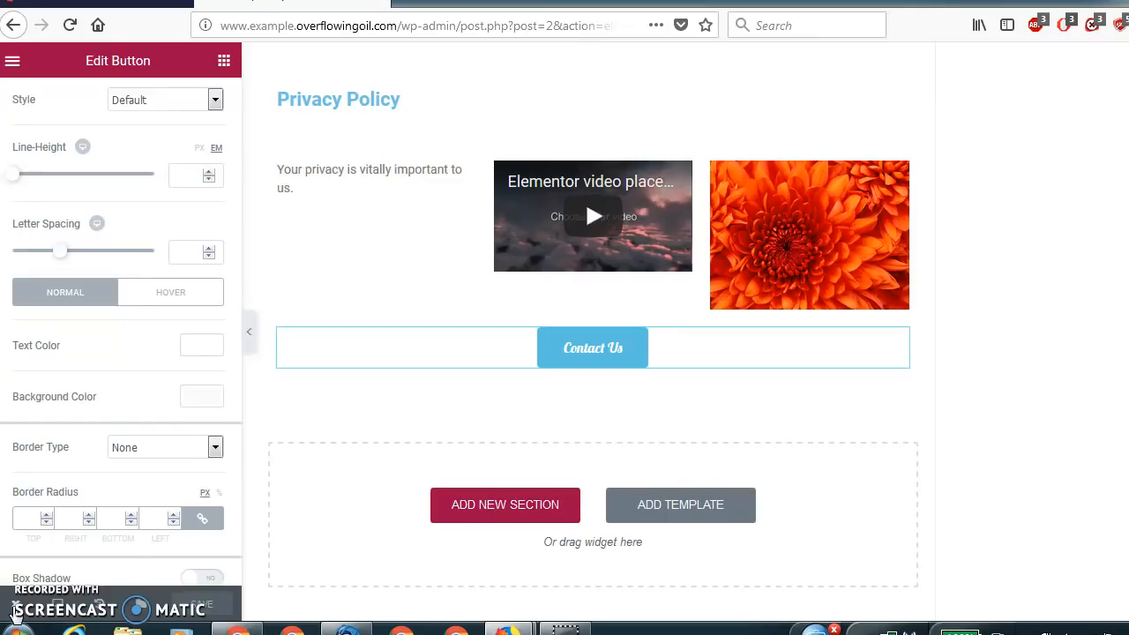
# View the live Example page and examine its Testimonies sections, Policies area and Contact Us button.
pyautogui.moveTo(15, 613)
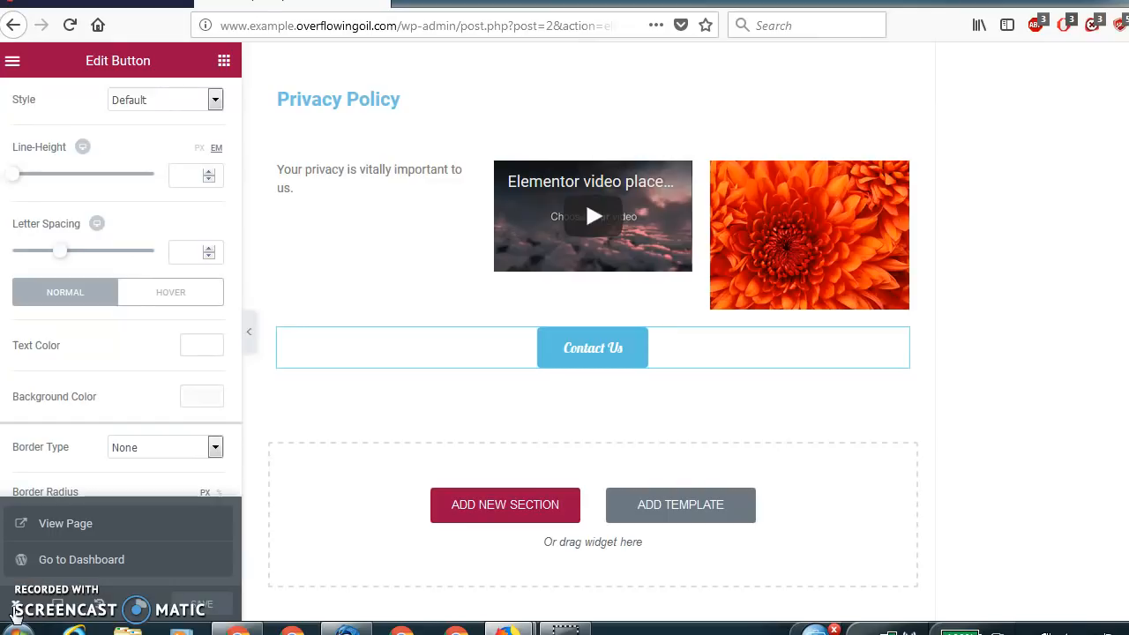
pyautogui.click(93, 527)
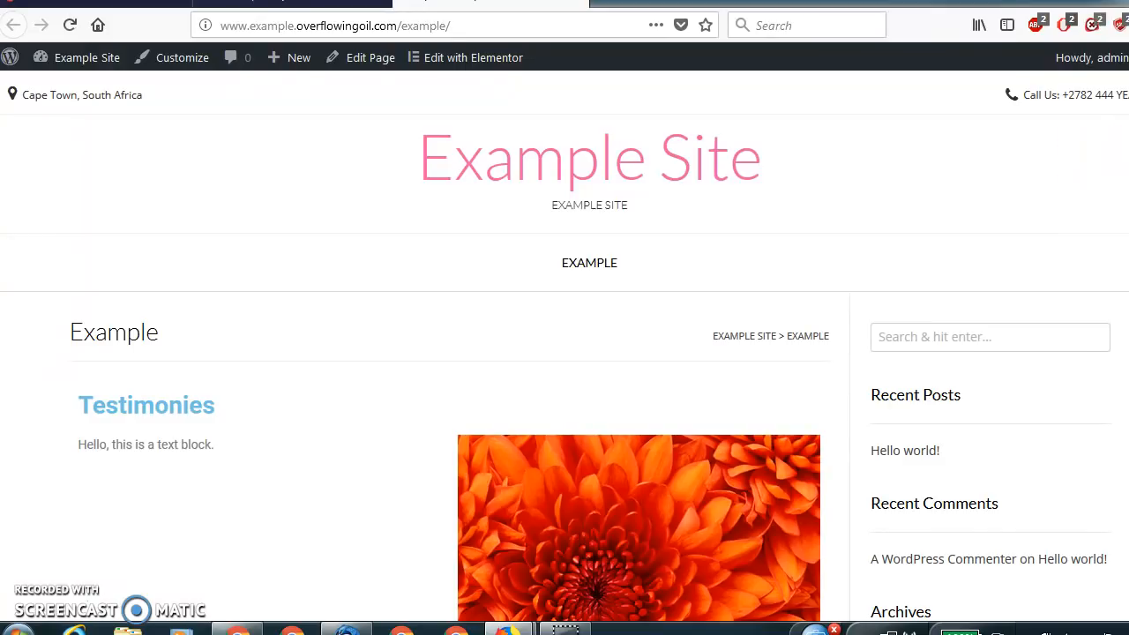
pyautogui.scroll(-5, 565, 350)
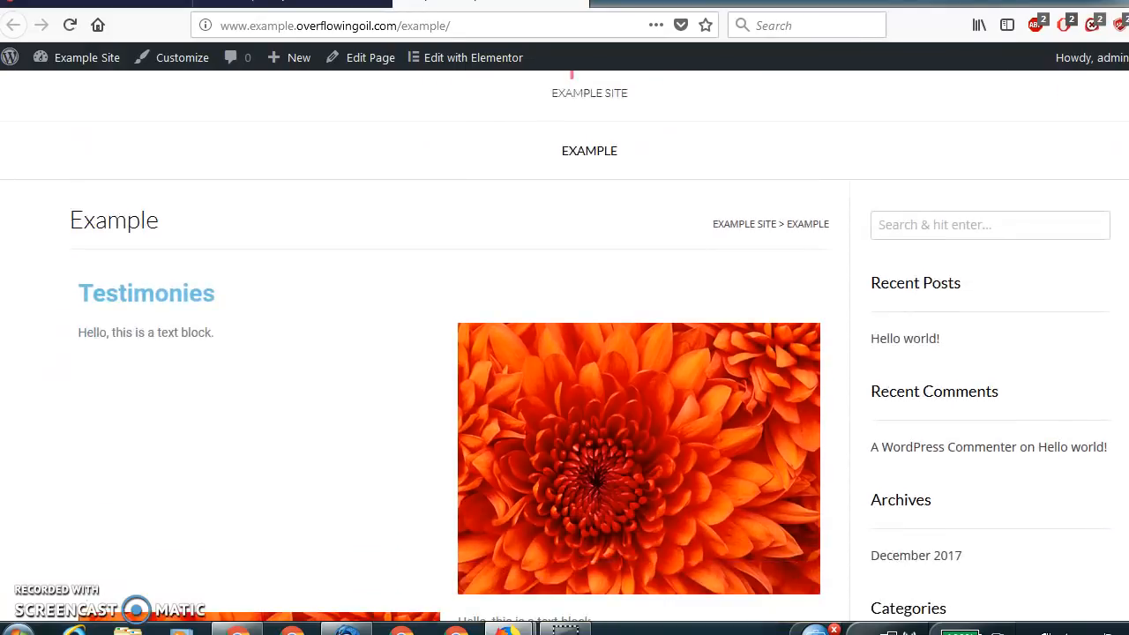
pyautogui.scroll(-1, 564, 351)
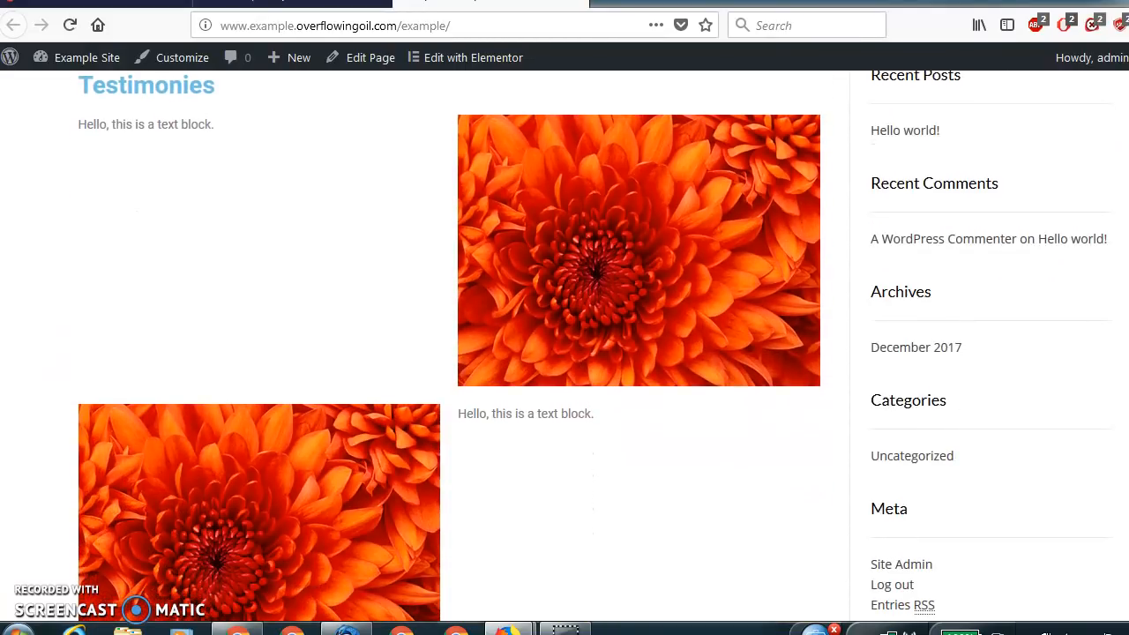
pyautogui.scroll(1, 564, 350)
pyautogui.scroll(-1, 565, 350)
pyautogui.scroll(1, 565, 350)
pyautogui.scroll(-6, 565, 350)
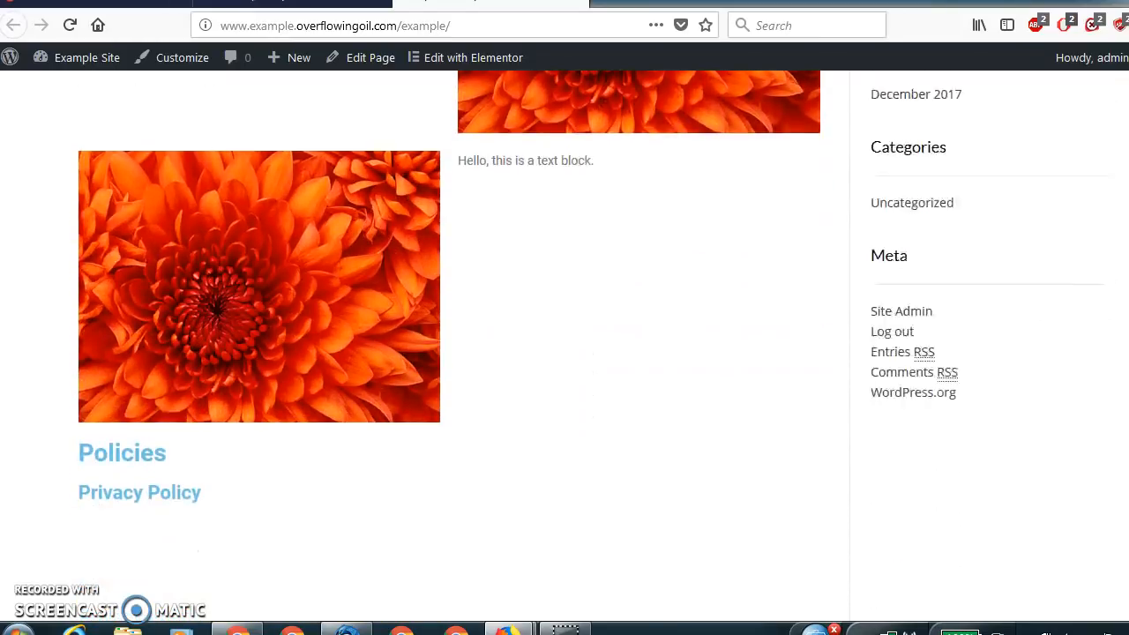
pyautogui.scroll(-3, 565, 351)
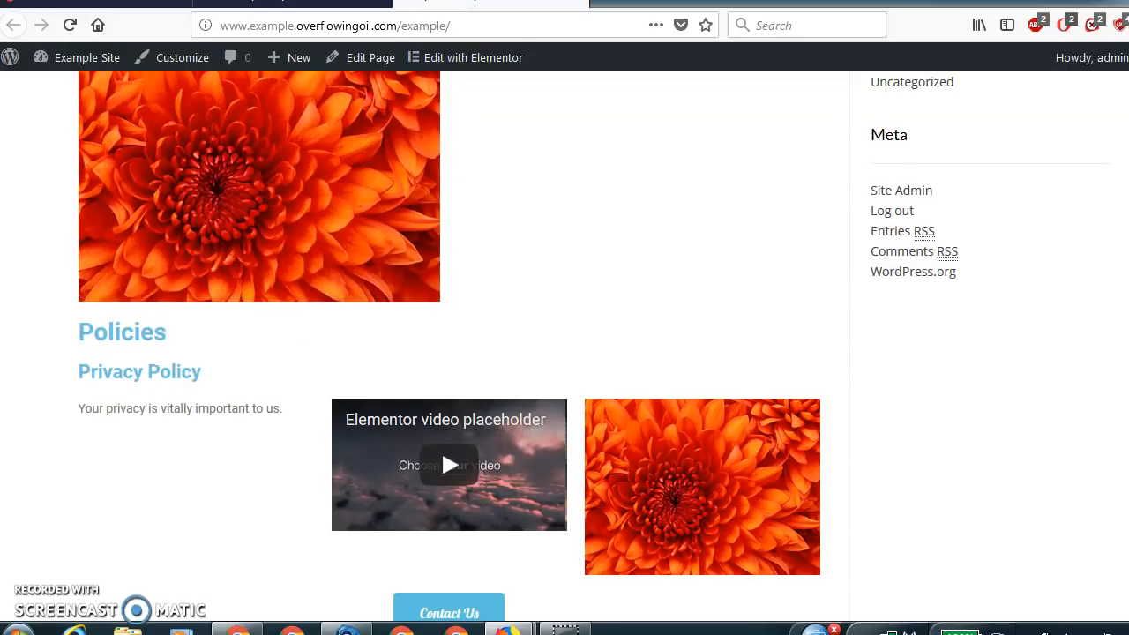
pyautogui.scroll(-3, 441, 243)
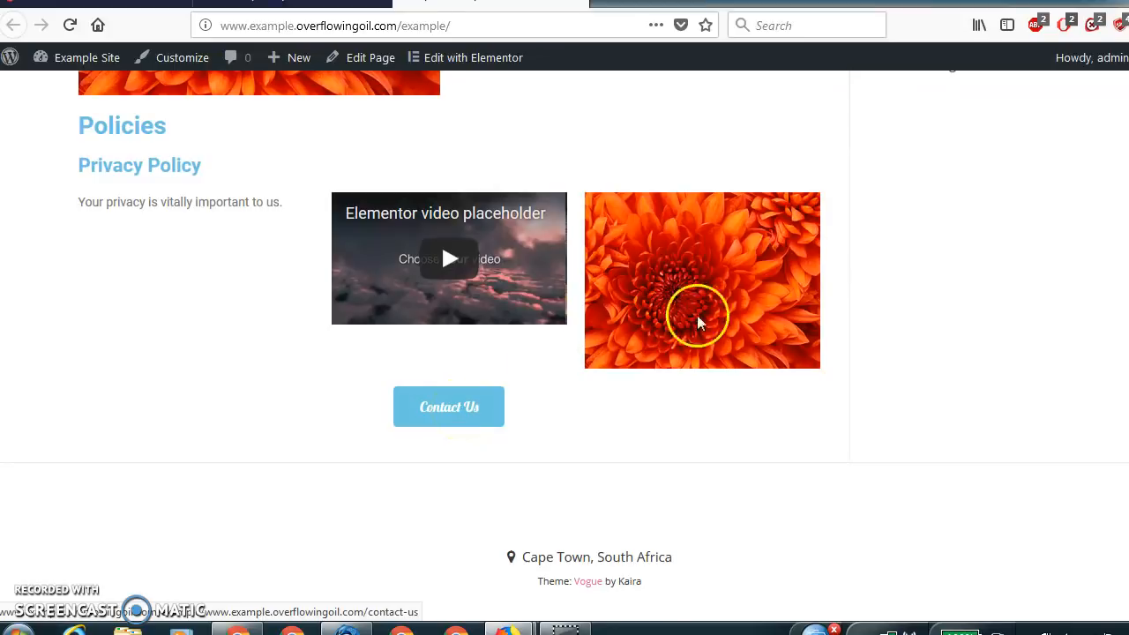
pyautogui.scroll(15, 1110, 159)
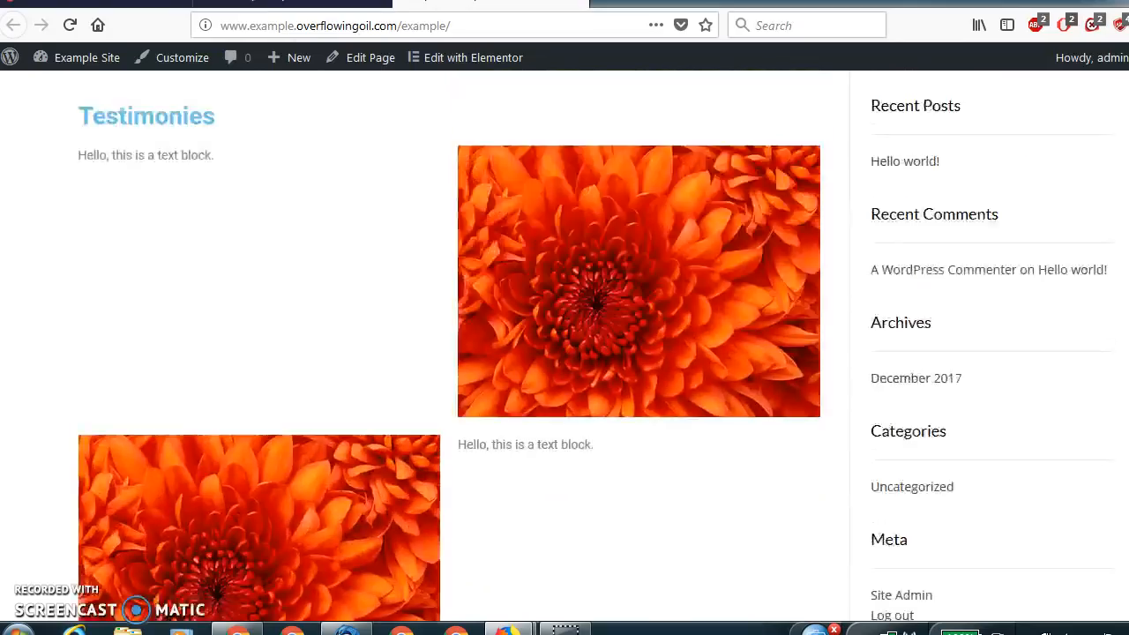
pyautogui.scroll(-3, 1109, 159)
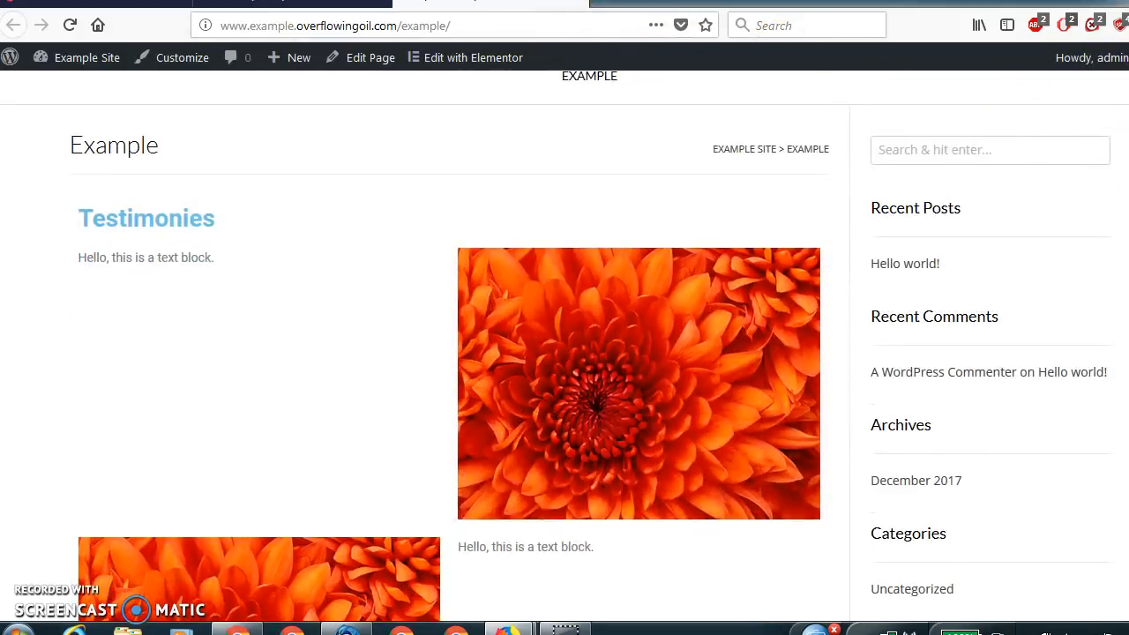
# Return to the Elementor editor, exit to the WordPress dashboard's Edit Page screen and update the Example page.
pyautogui.click(291, 3)
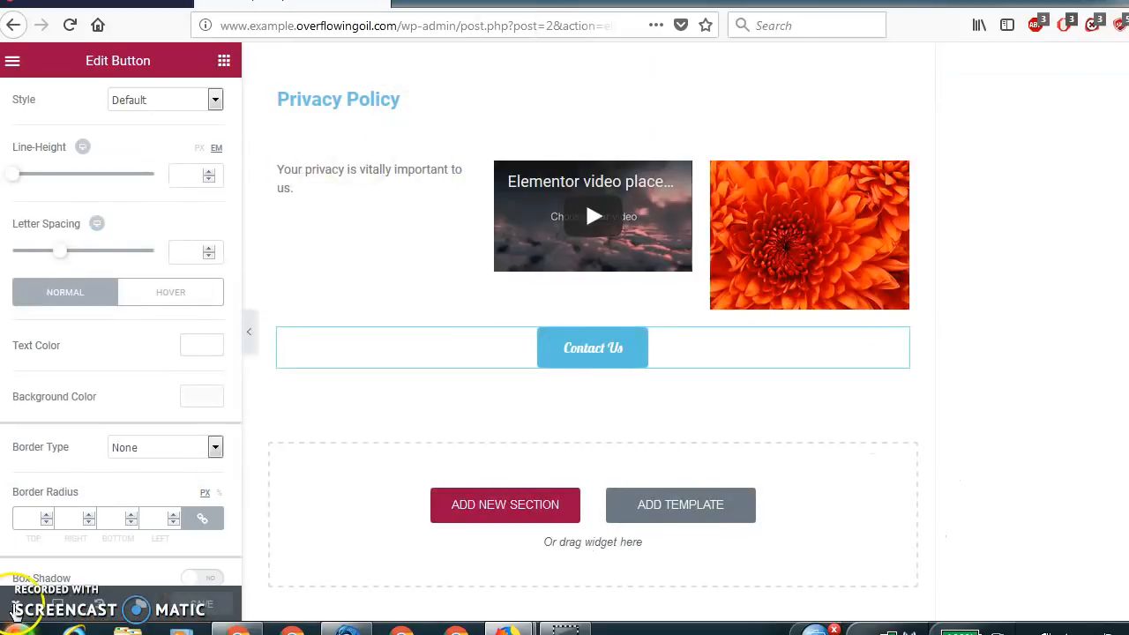
pyautogui.moveTo(16, 612)
pyautogui.click(55, 561)
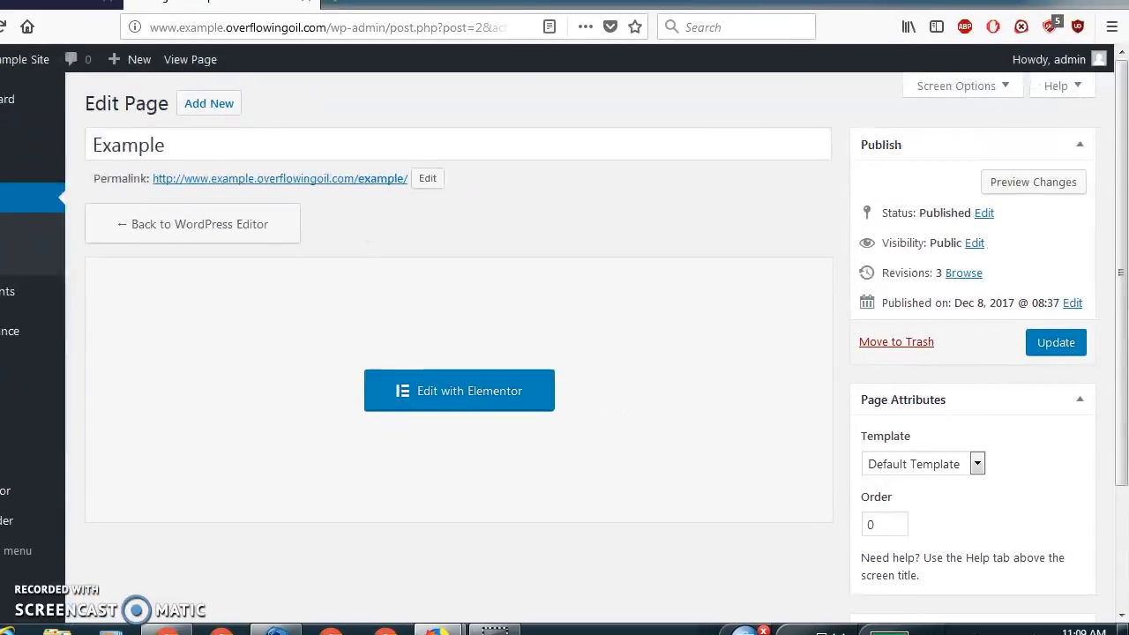
pyautogui.click(1056, 351)
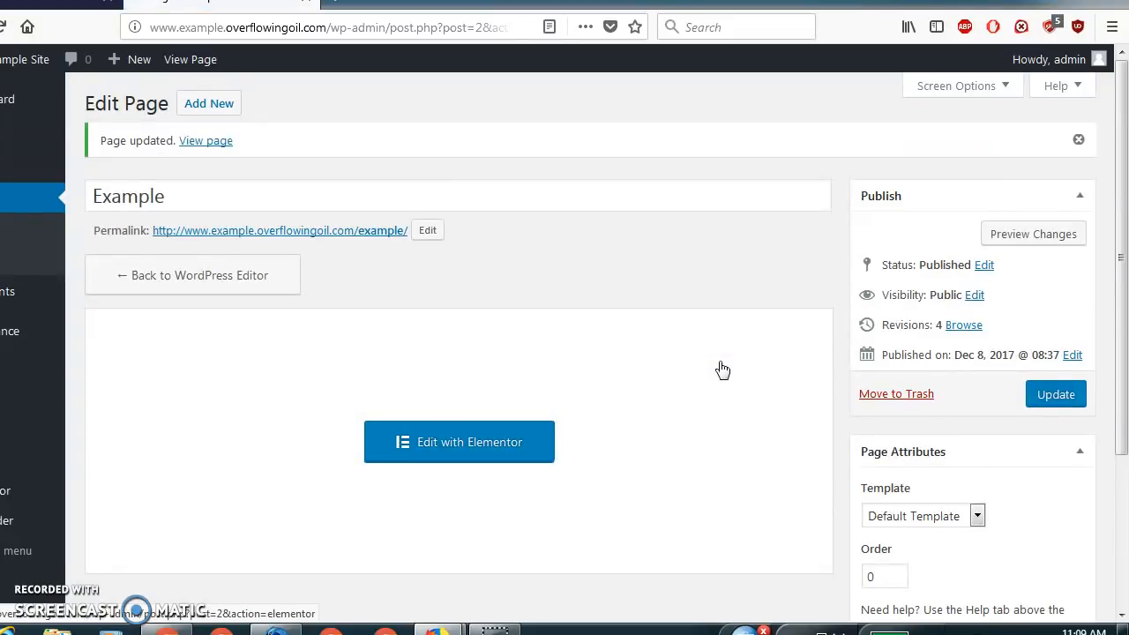
# View the updated Example page and check its layout from the Testimonies heading down to the footer.
pyautogui.click(206, 141)
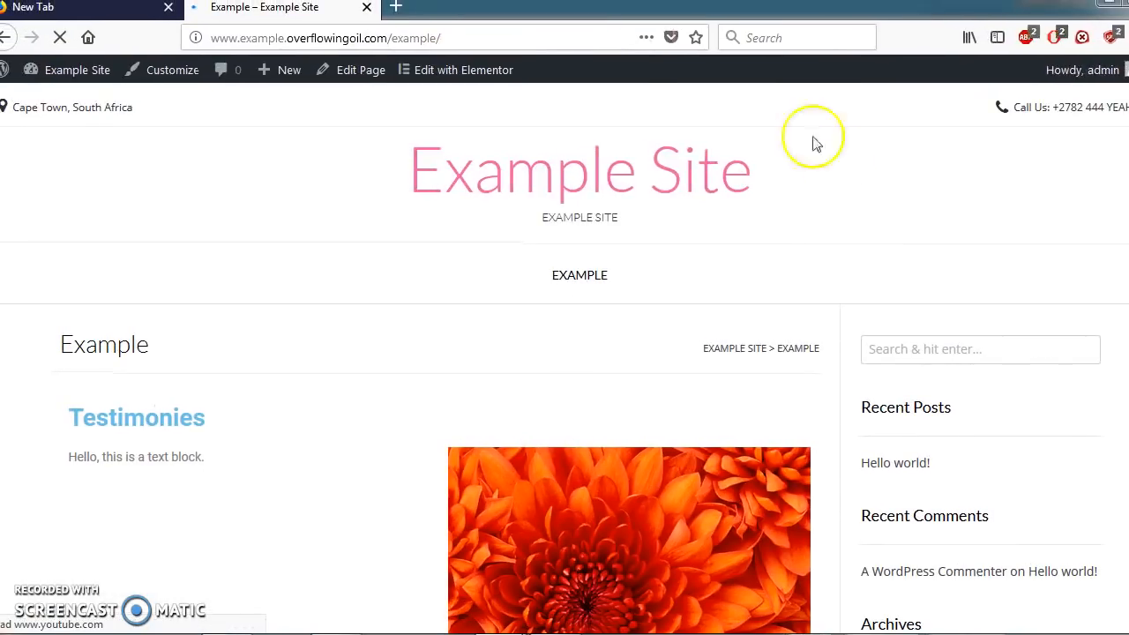
pyautogui.scroll(-5, 816, 144)
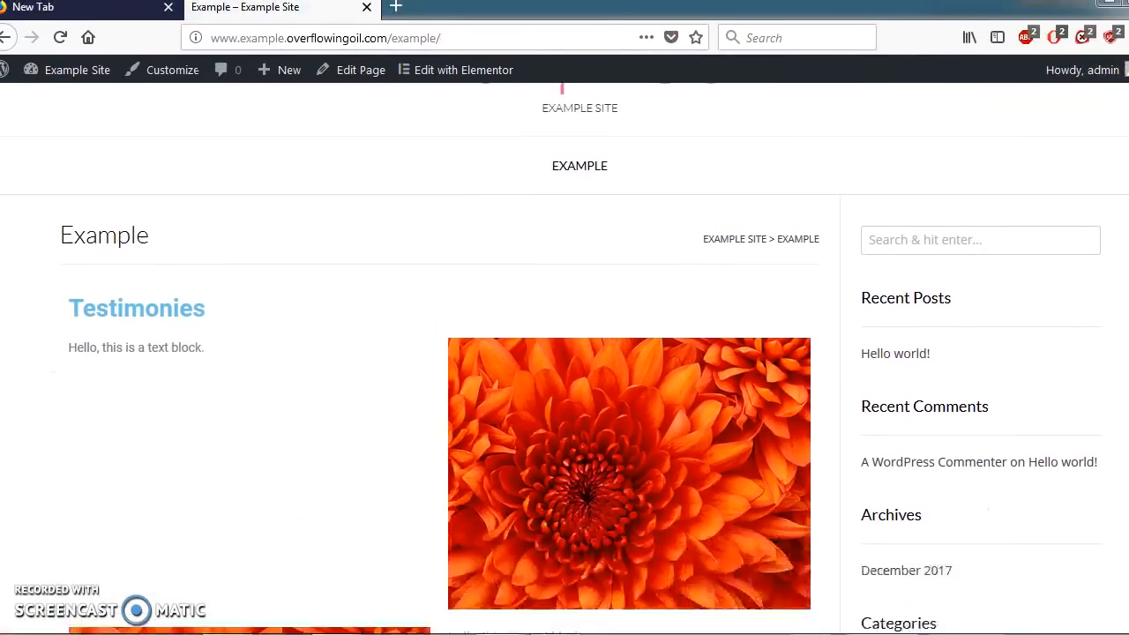
pyautogui.scroll(-5, 477, 397)
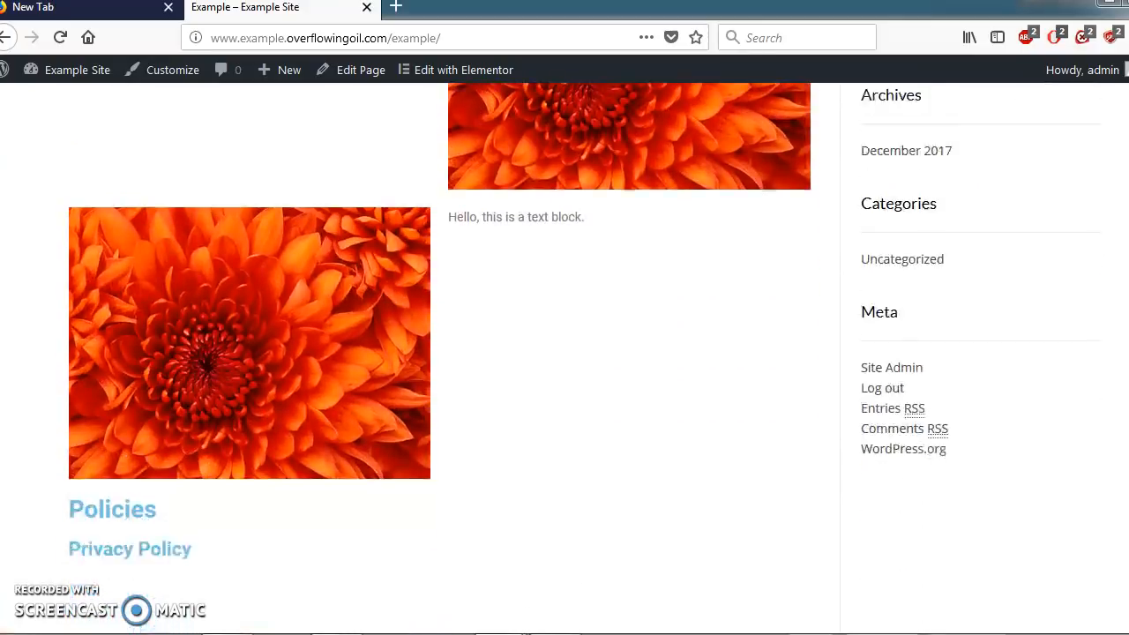
pyautogui.scroll(-1, 477, 397)
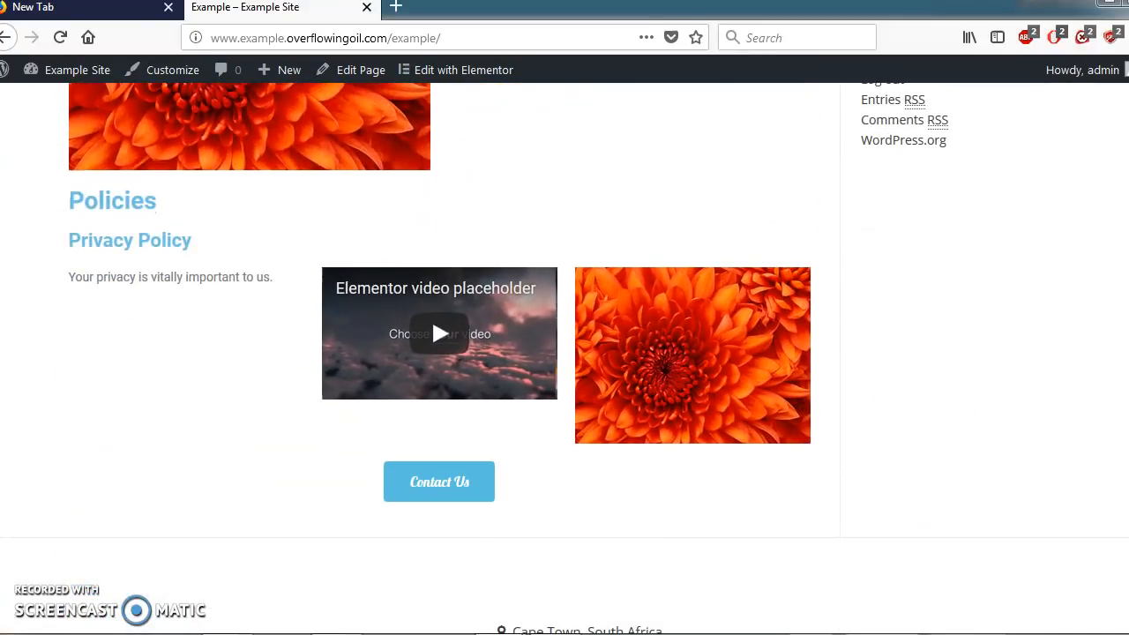
pyautogui.scroll(-2, 564, 358)
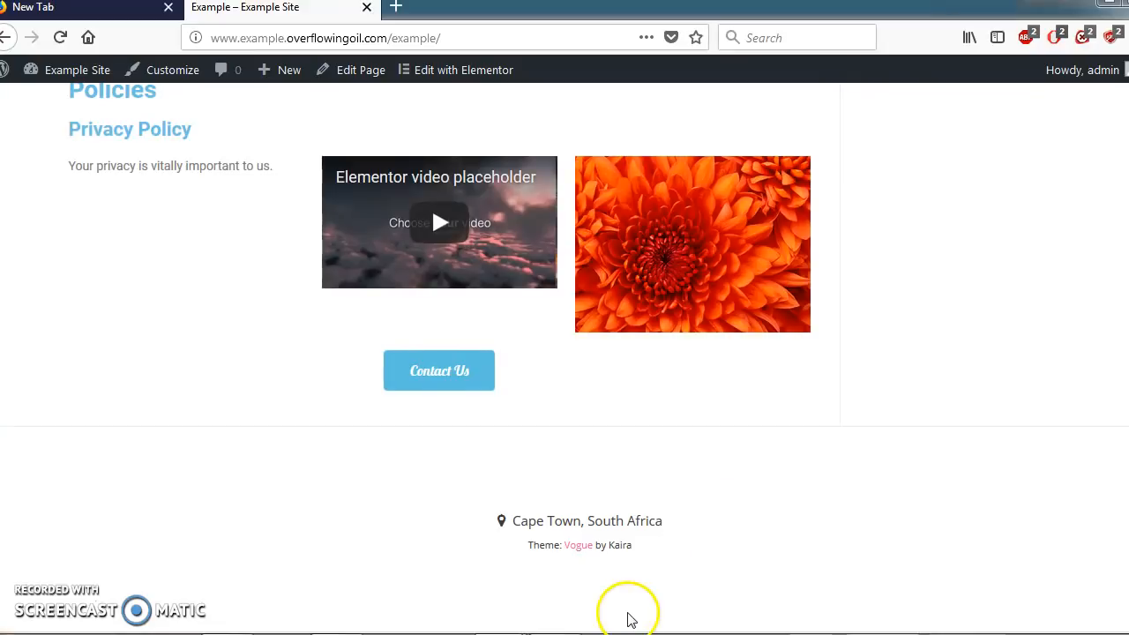